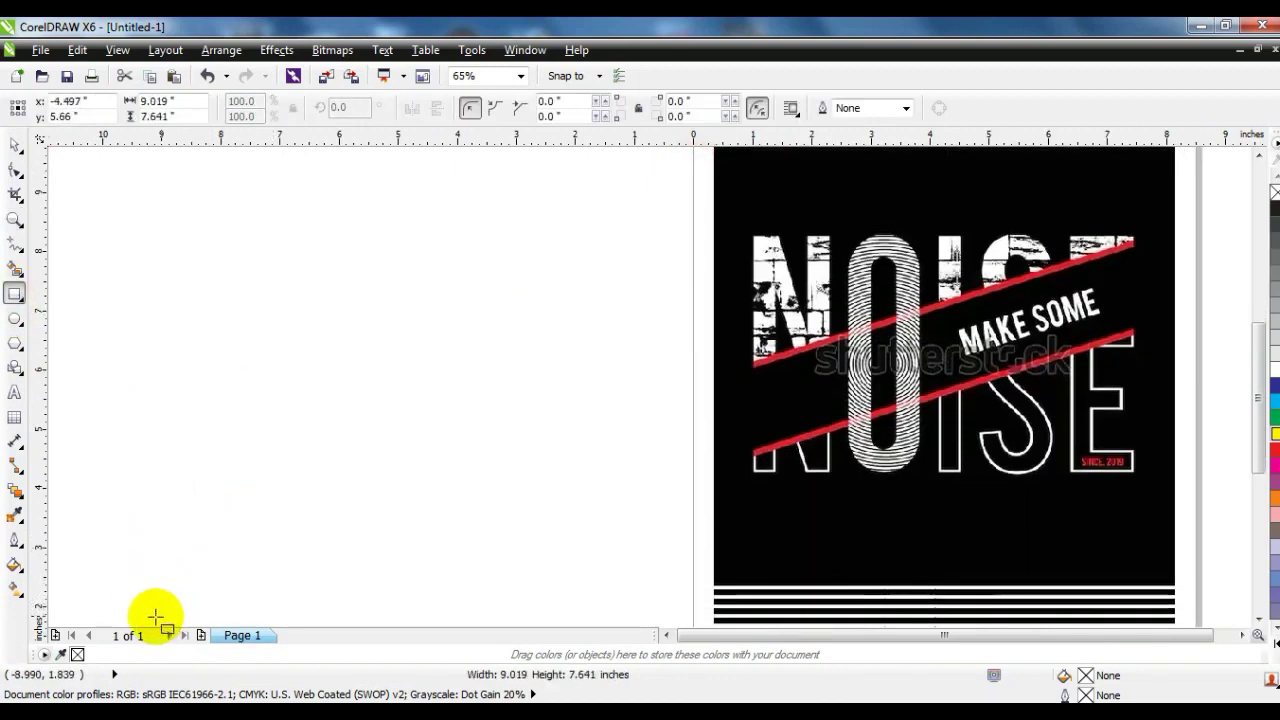
Step: Draw a background rectangle about 9.05 by 7.75 inches beside the reference image and fill it black
click(1262, 628)
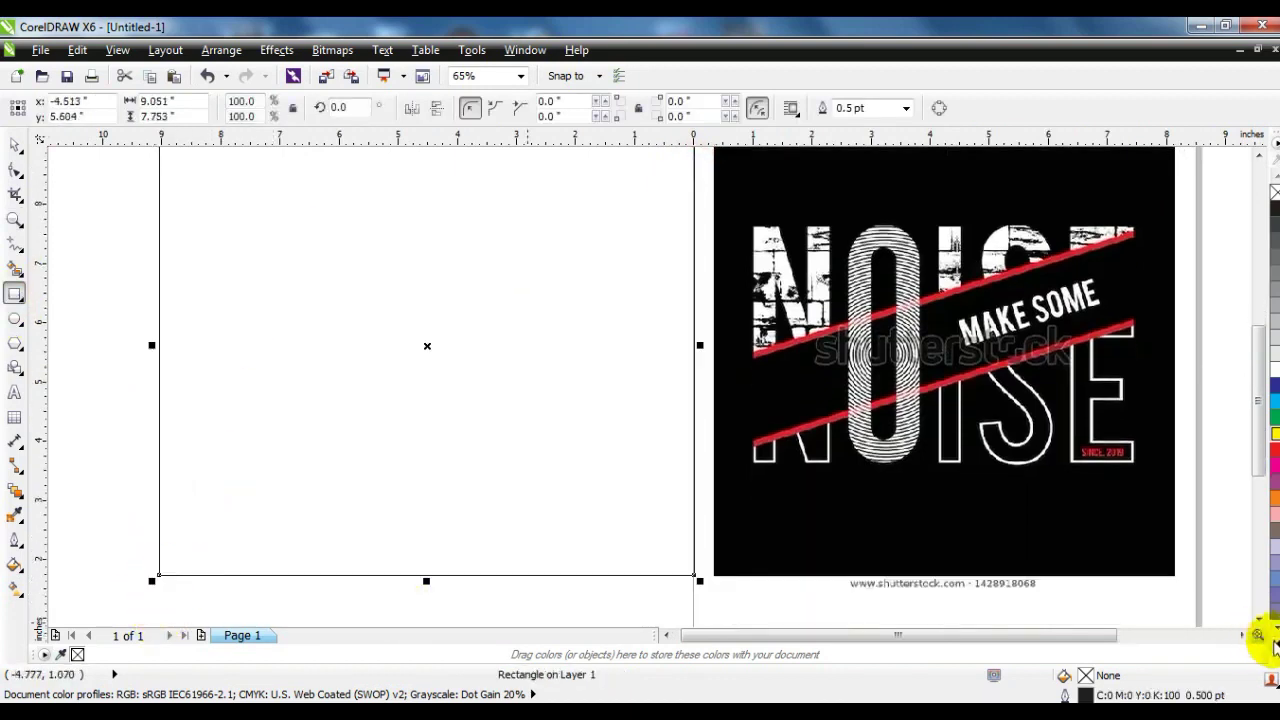
click(1273, 198)
click(14, 144)
shift+click(886, 302)
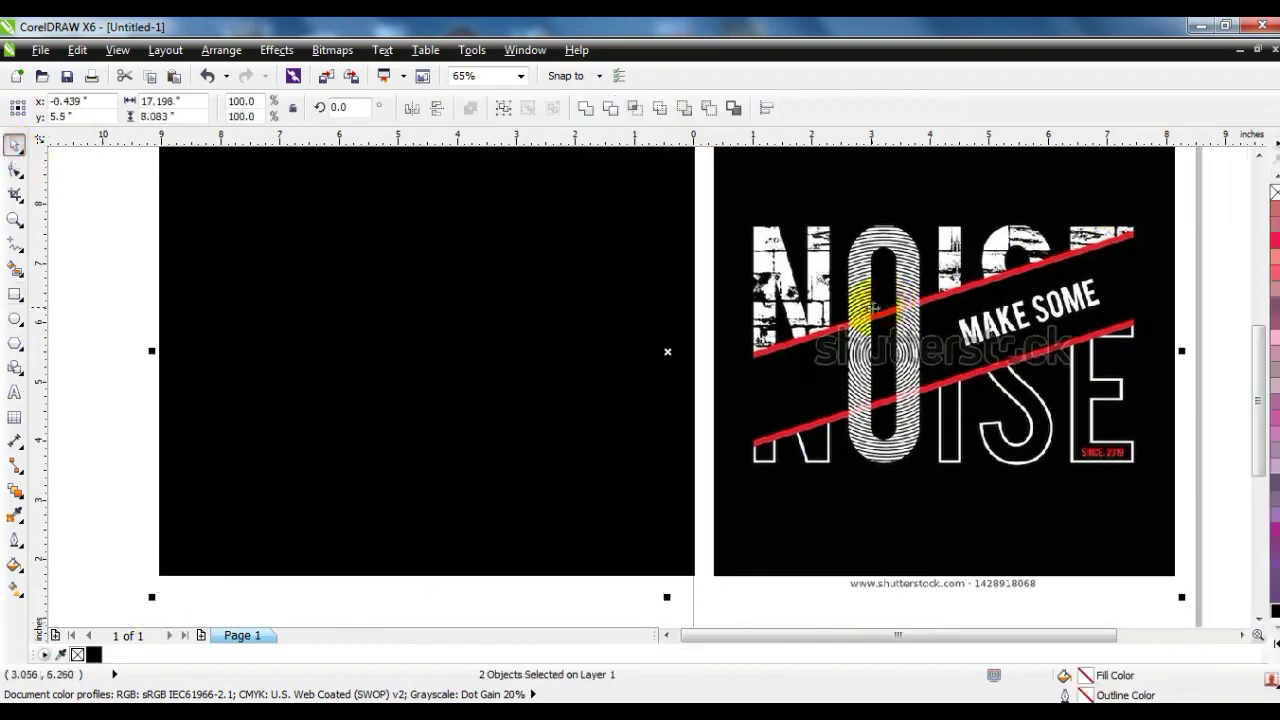
key(F4)
key(Escape)
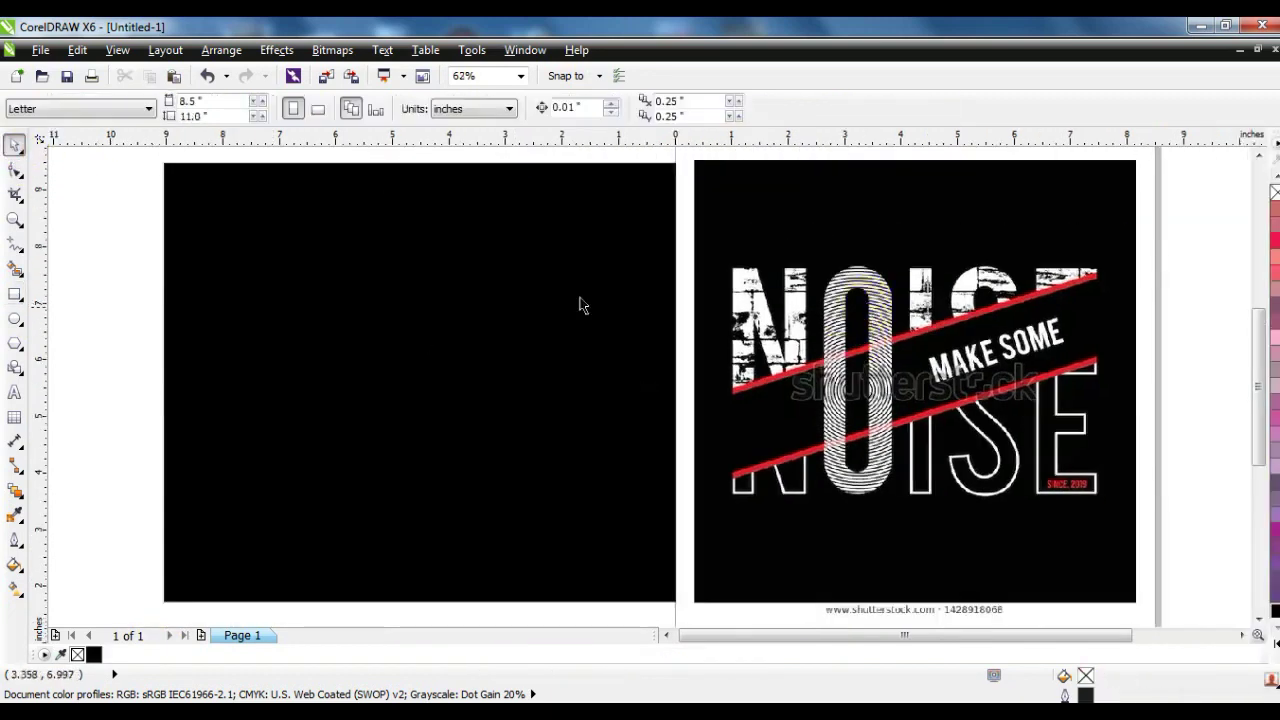
Step: Add the artistic text NOISE on the black rectangle and fill it white
click(14, 392)
click(227, 388)
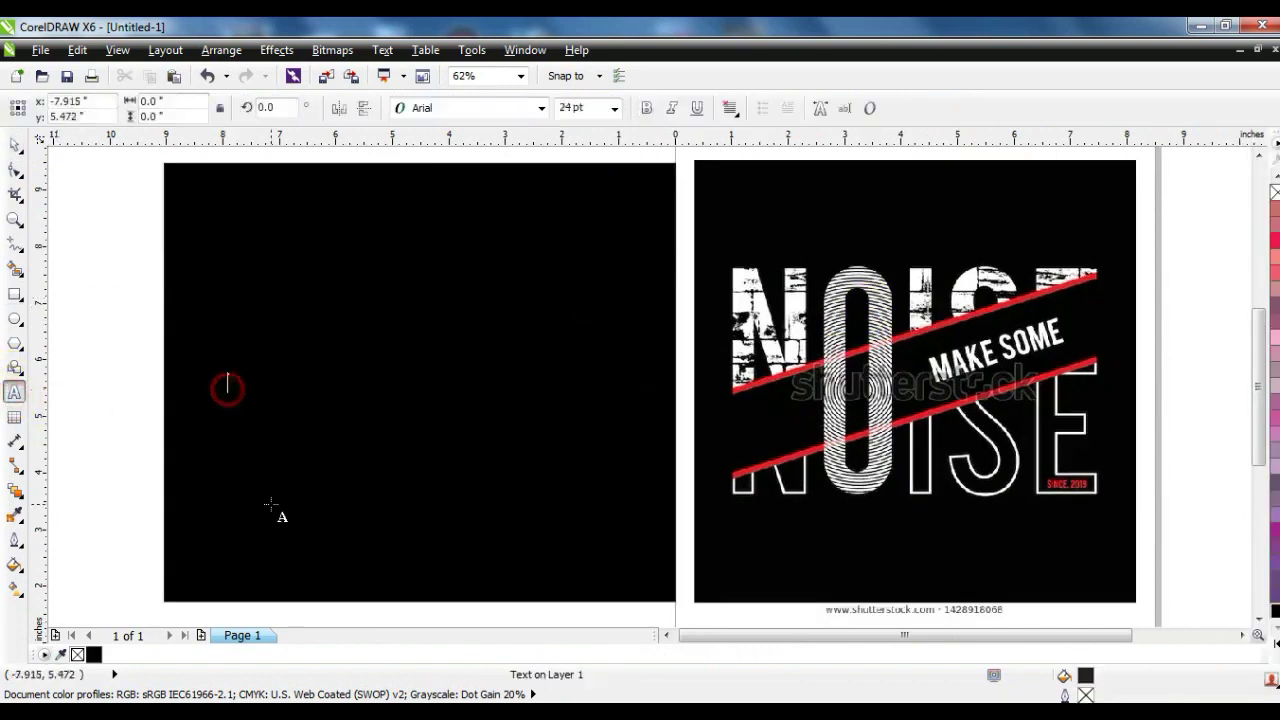
text(N)
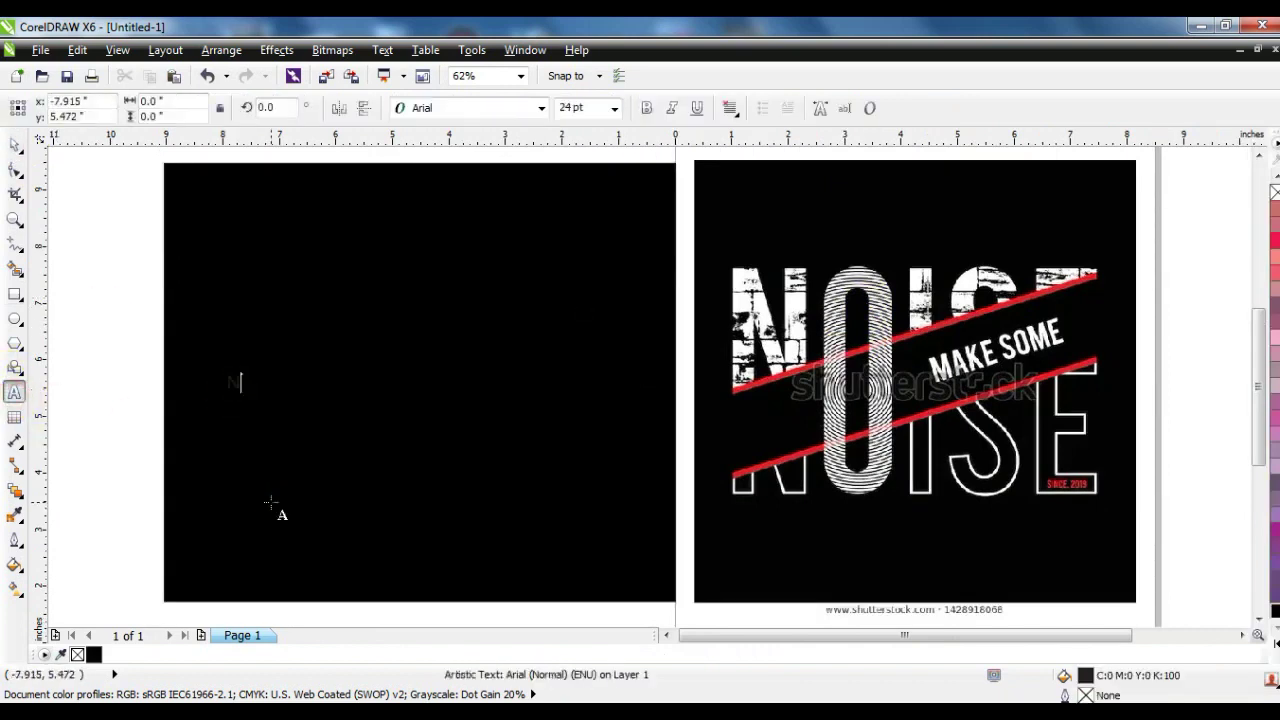
click(14, 145)
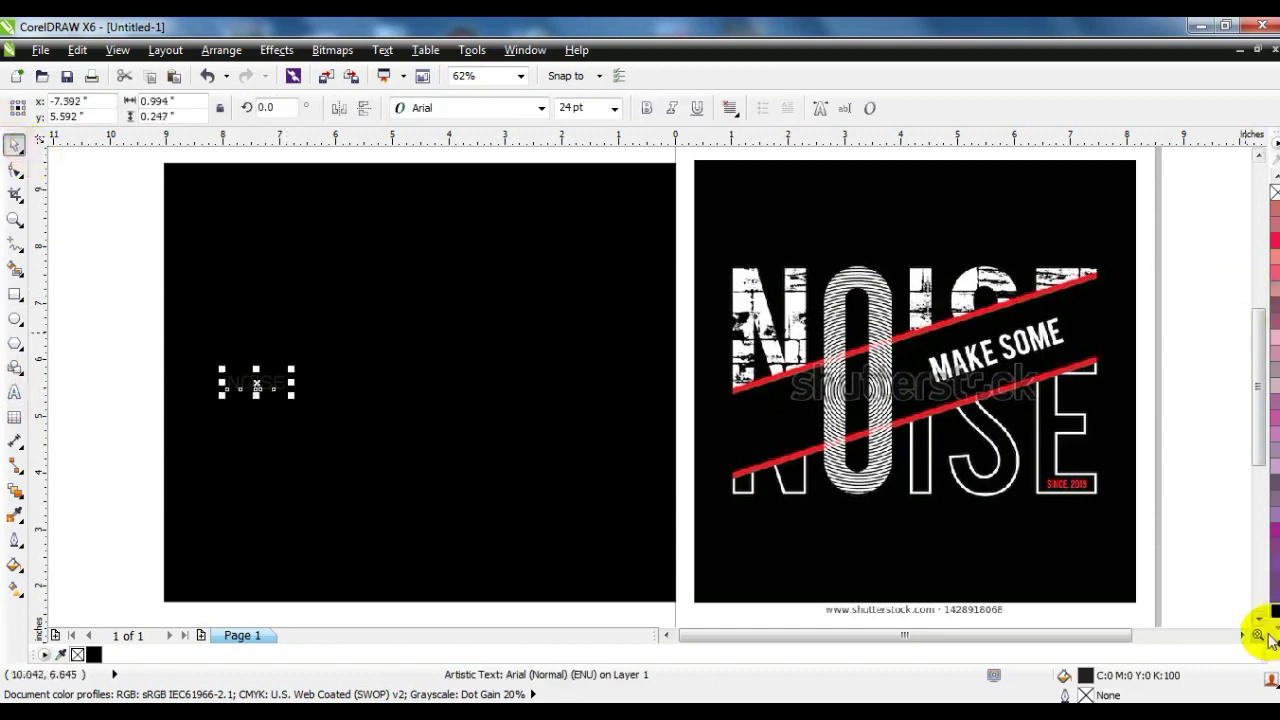
click(1268, 640)
click(1224, 351)
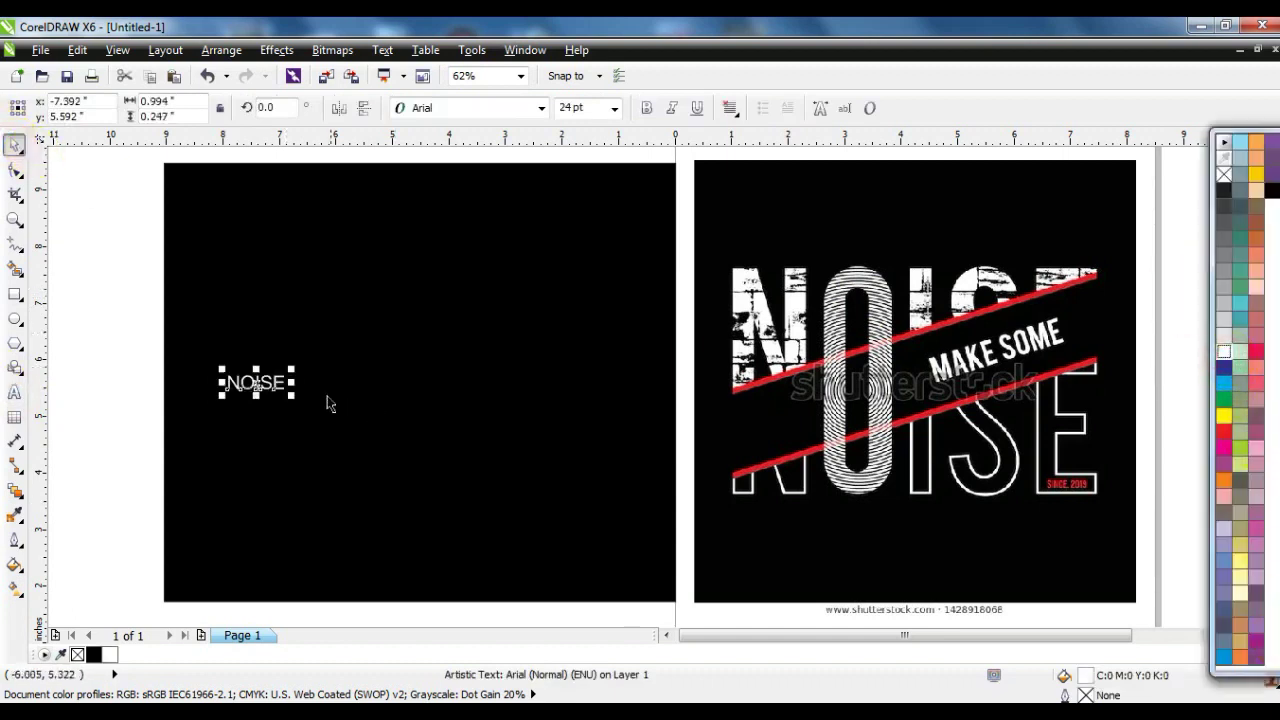
Step: Enlarge the NOISE text to about 5 inches wide and set its font to Zurich BdXCn BT
drag(292, 396, 522, 498)
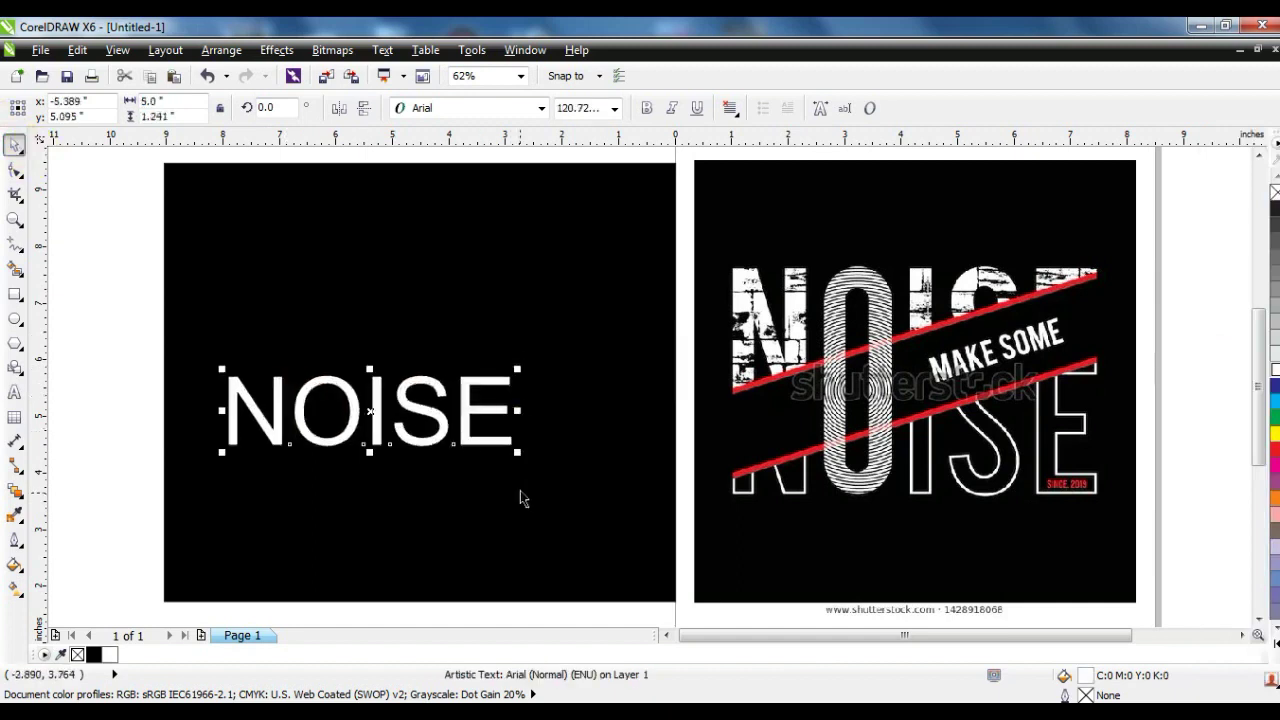
click(465, 110)
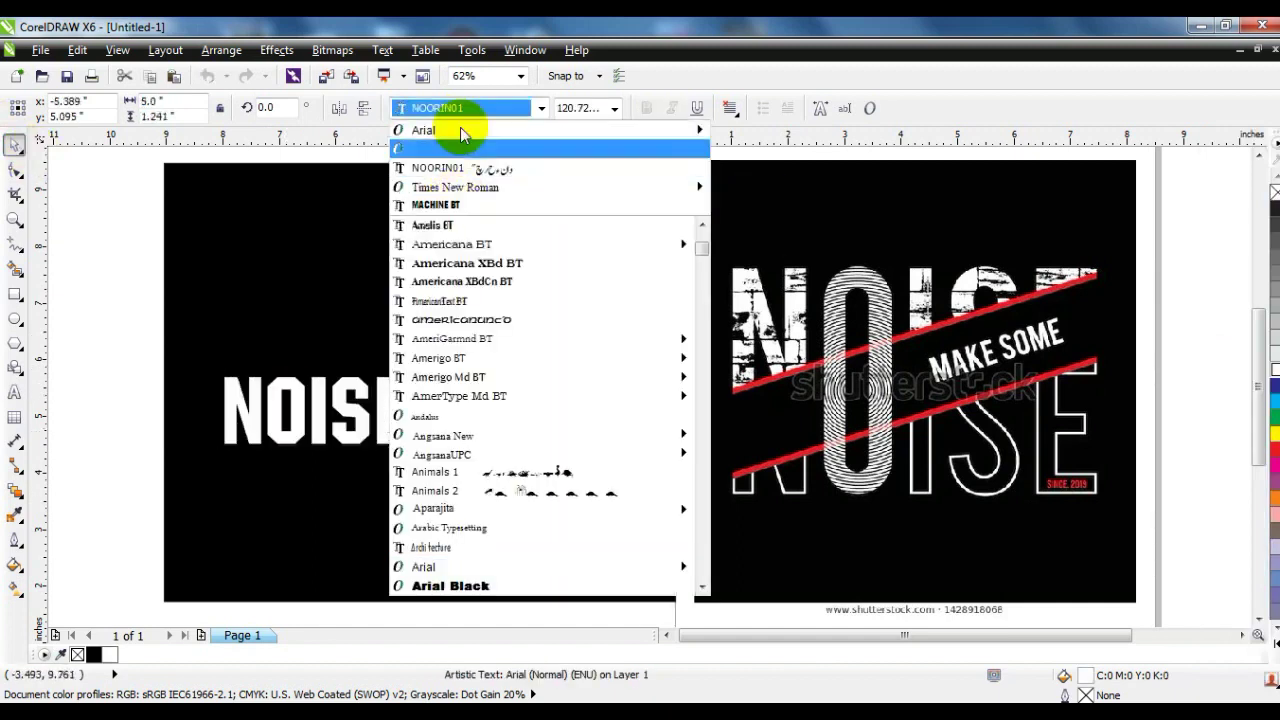
mouse_move(694, 252)
drag(701, 245, 703, 588)
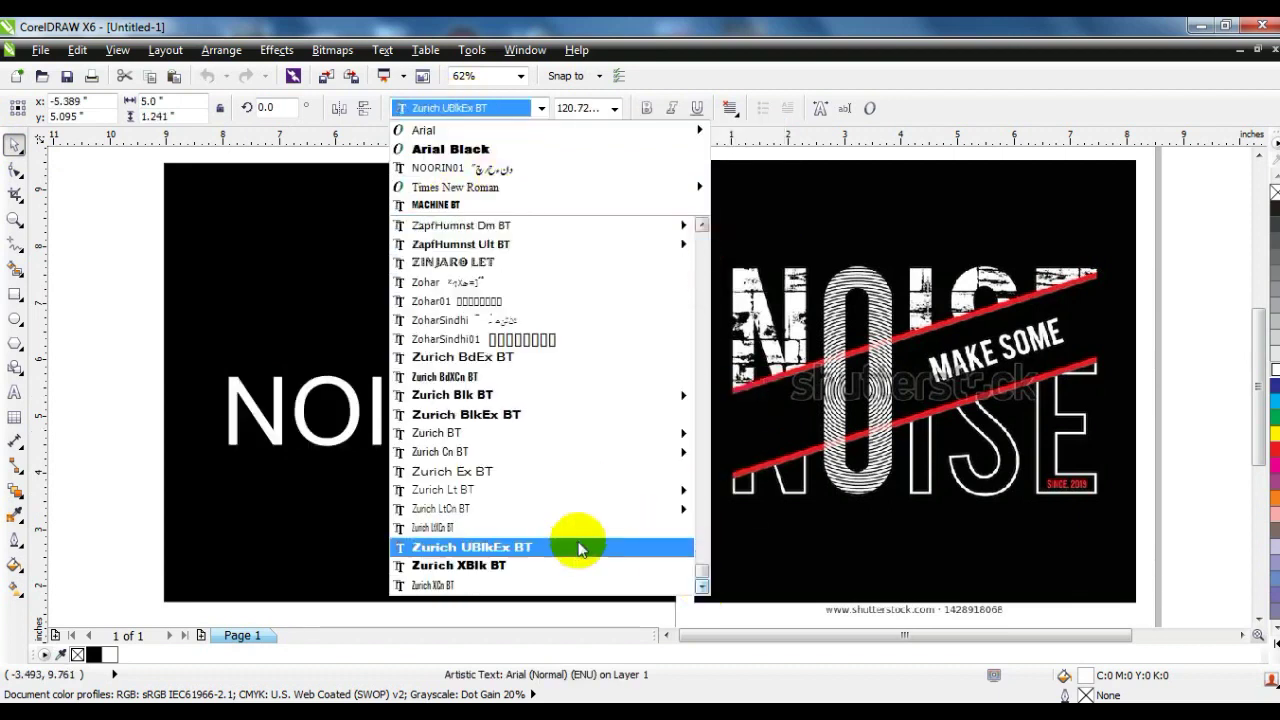
click(435, 376)
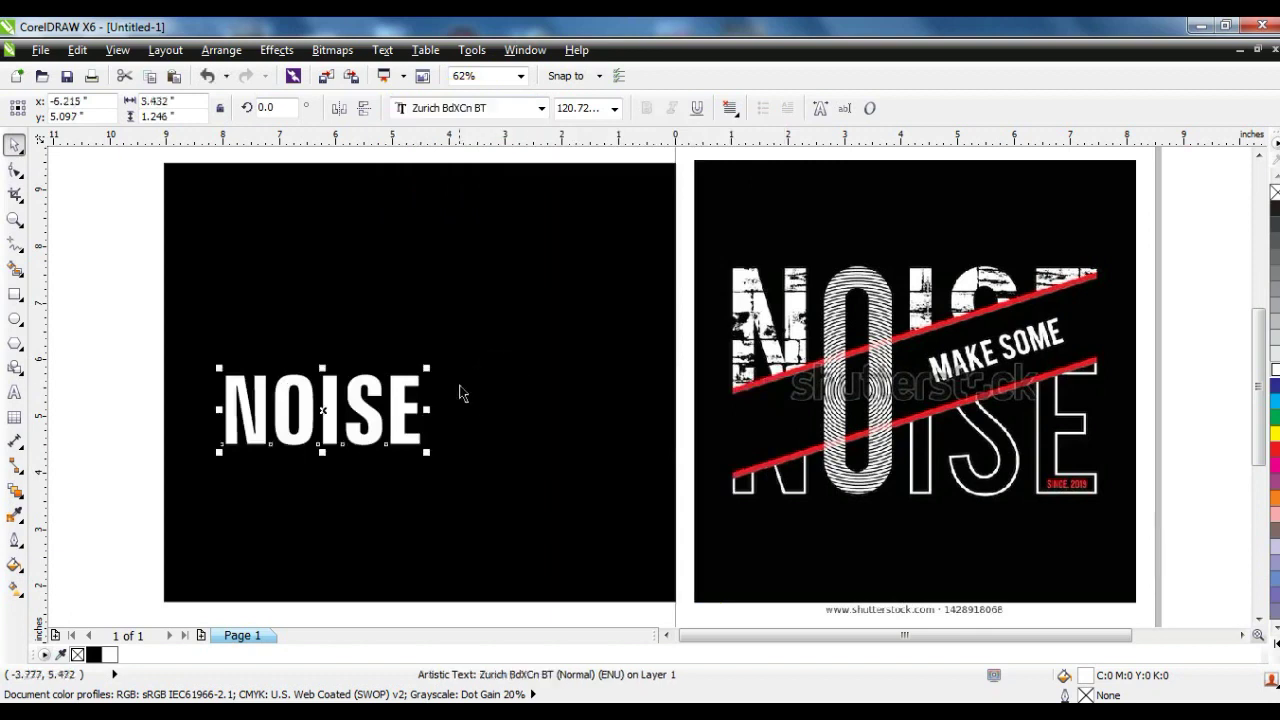
Step: Scale the NOISE text to about 6.85 by 2.49 inches and place it in the upper half of the black rectangle
drag(431, 366, 603, 232)
drag(586, 320, 594, 257)
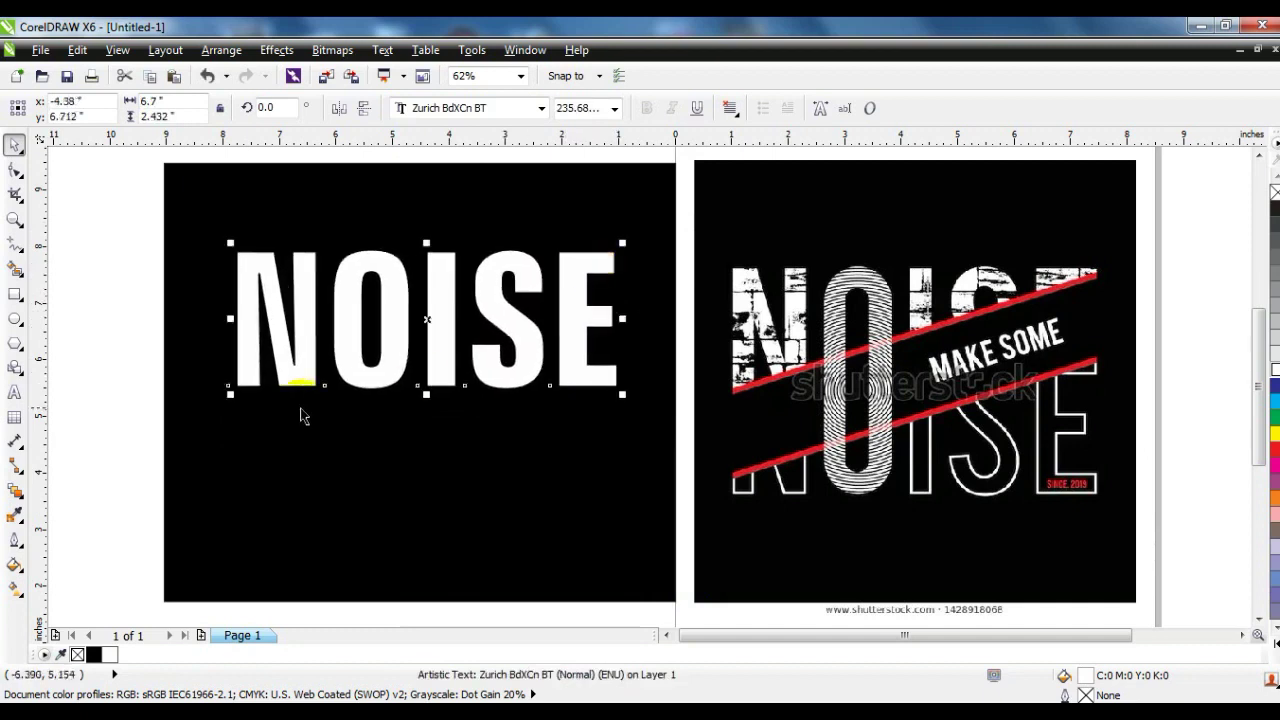
drag(233, 397, 222, 398)
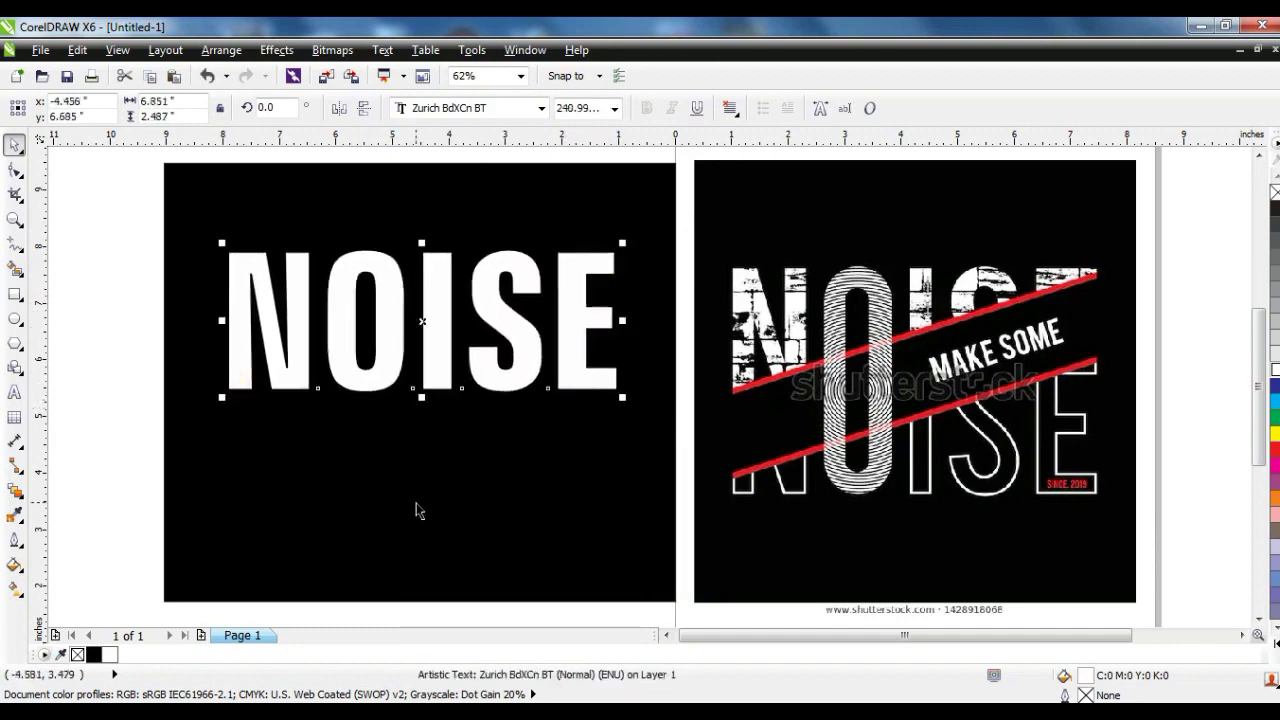
click(135, 390)
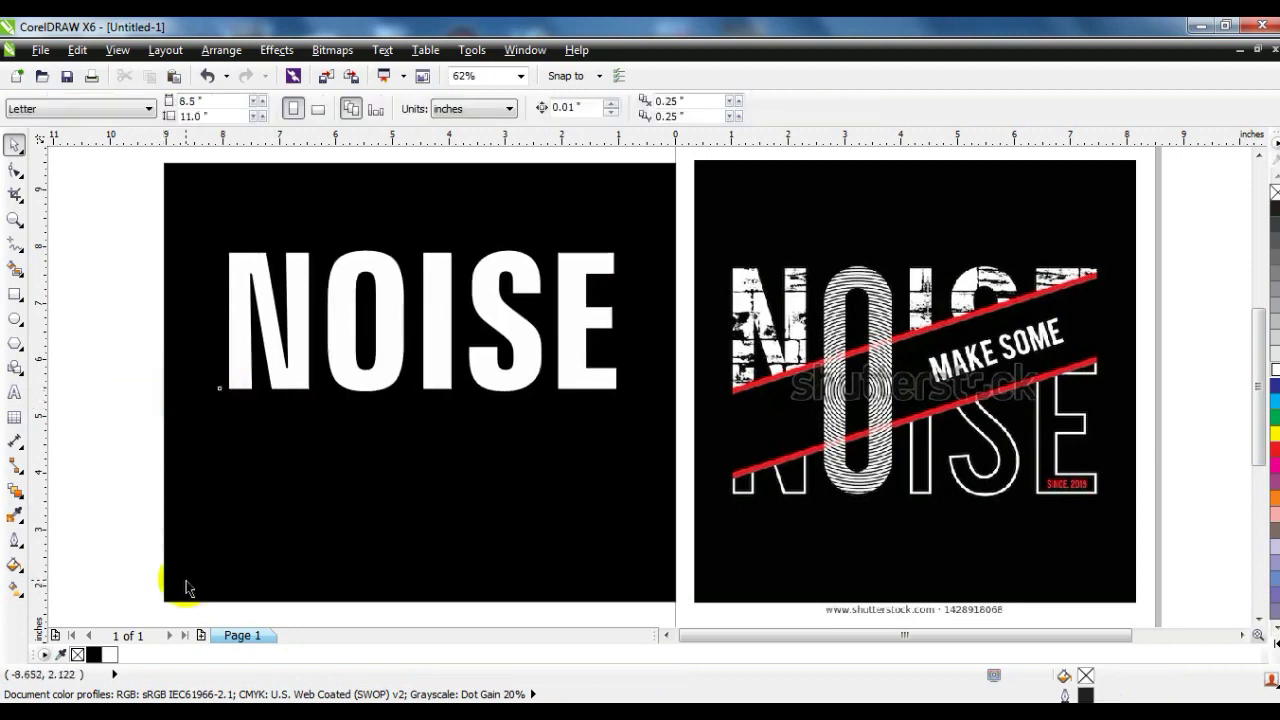
Step: Draw a thin bar about 7.44 by 0.13 inches below the word NOISE and fill it red
click(15, 296)
drag(208, 492, 630, 501)
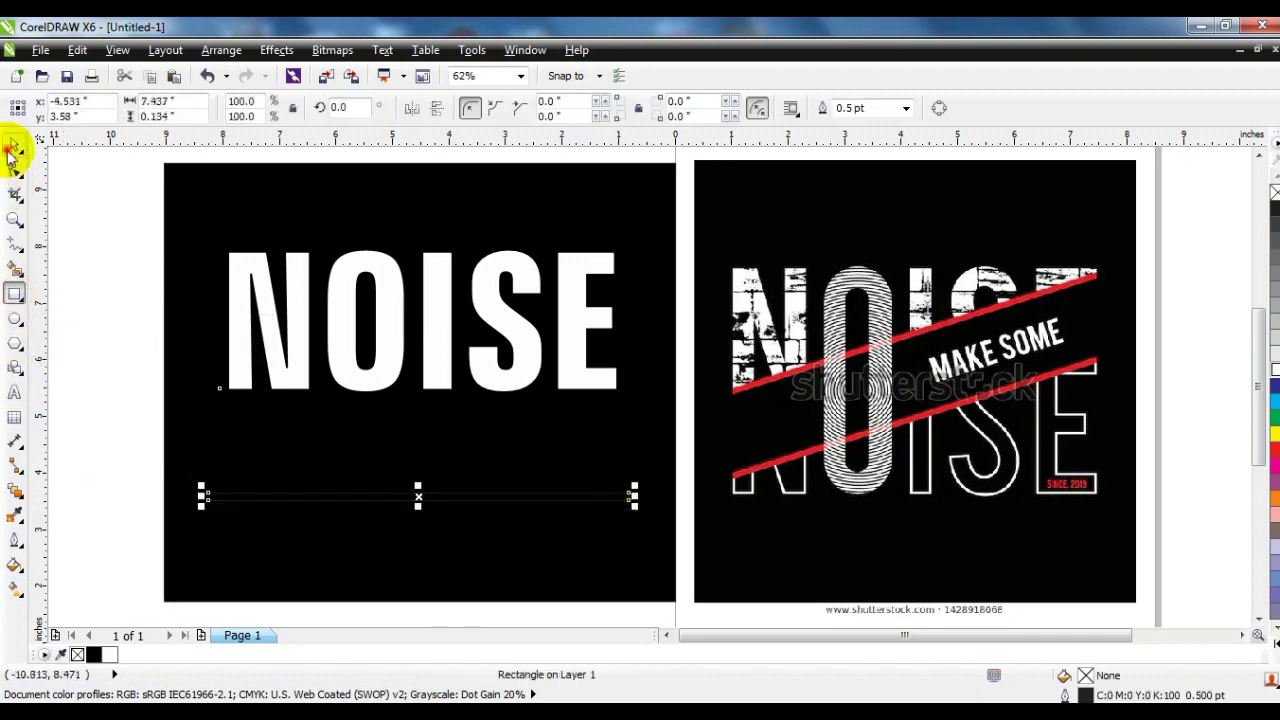
click(13, 147)
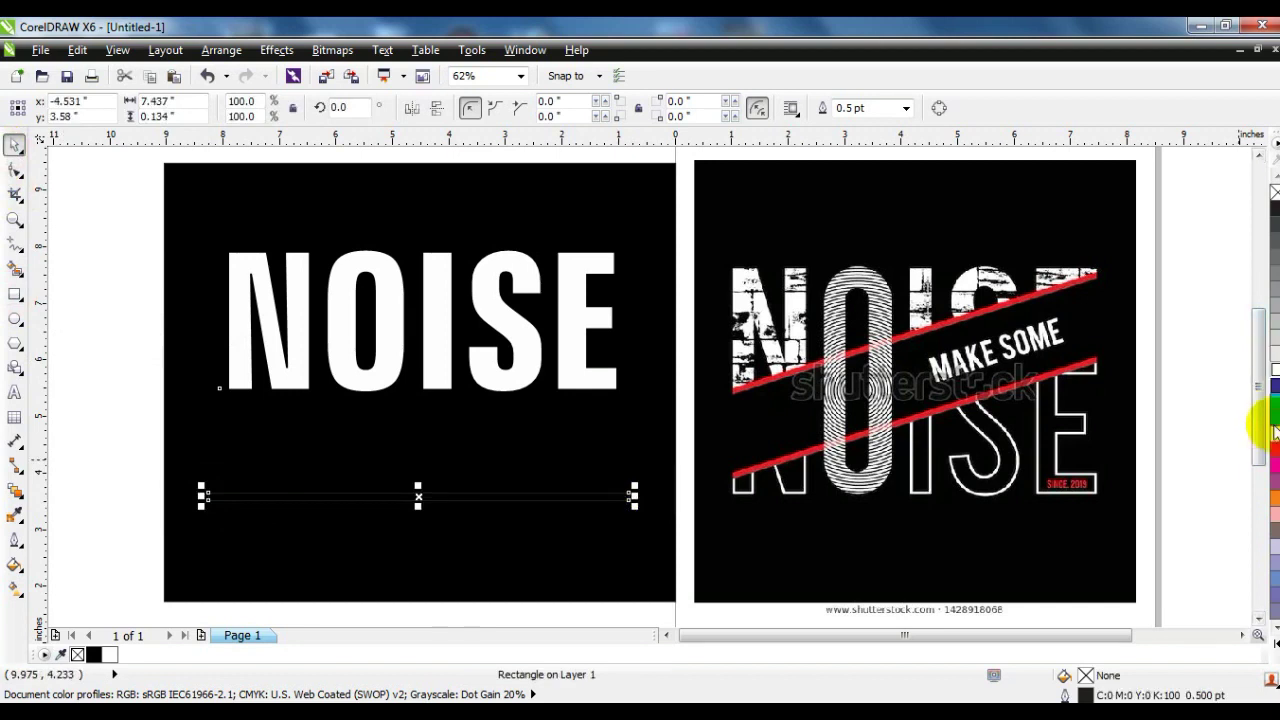
drag(1268, 455, 507, 497)
Step: Move the red bar across the word NOISE and slant it upward to about 17.7 degrees
drag(633, 503, 565, 288)
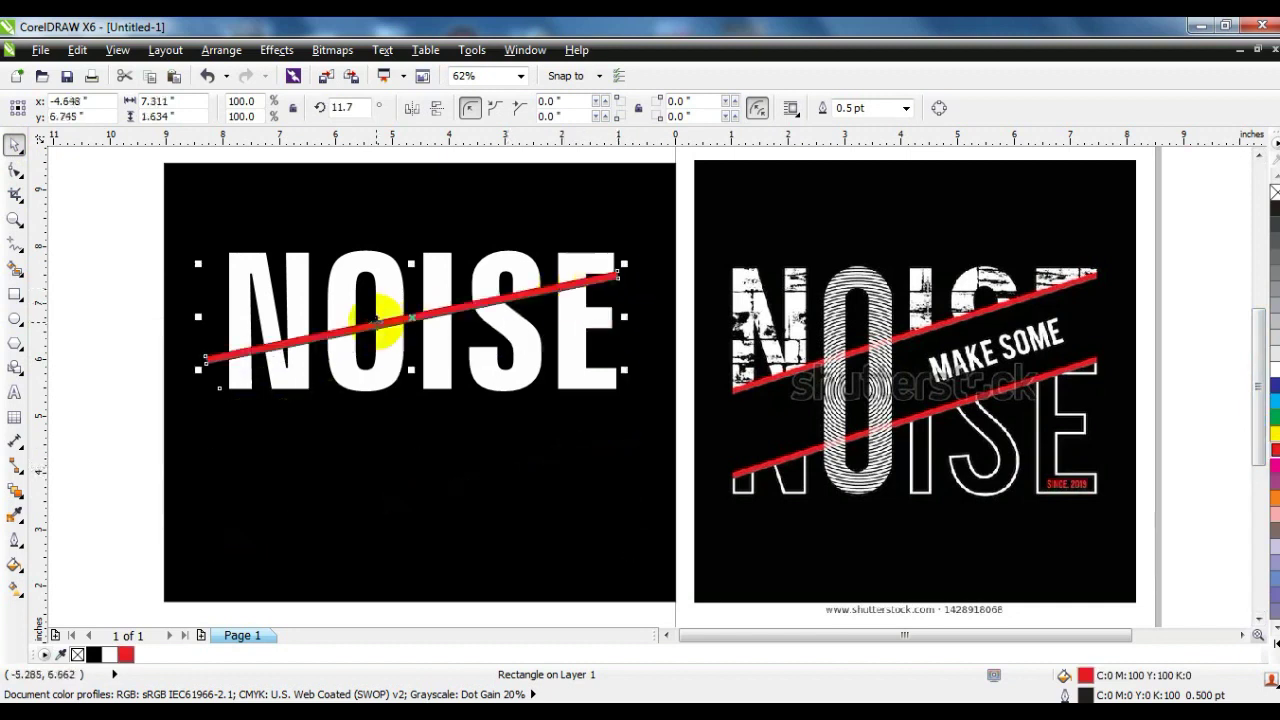
click(362, 335)
drag(205, 357, 212, 353)
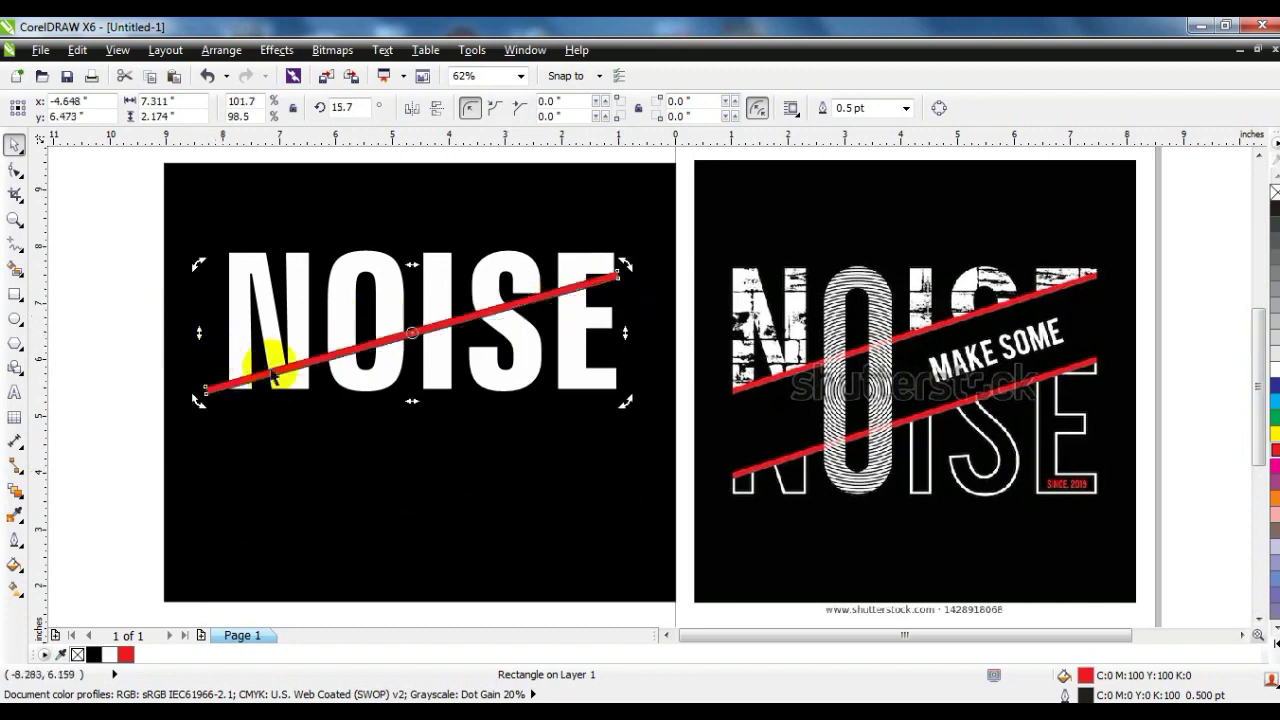
click(588, 296)
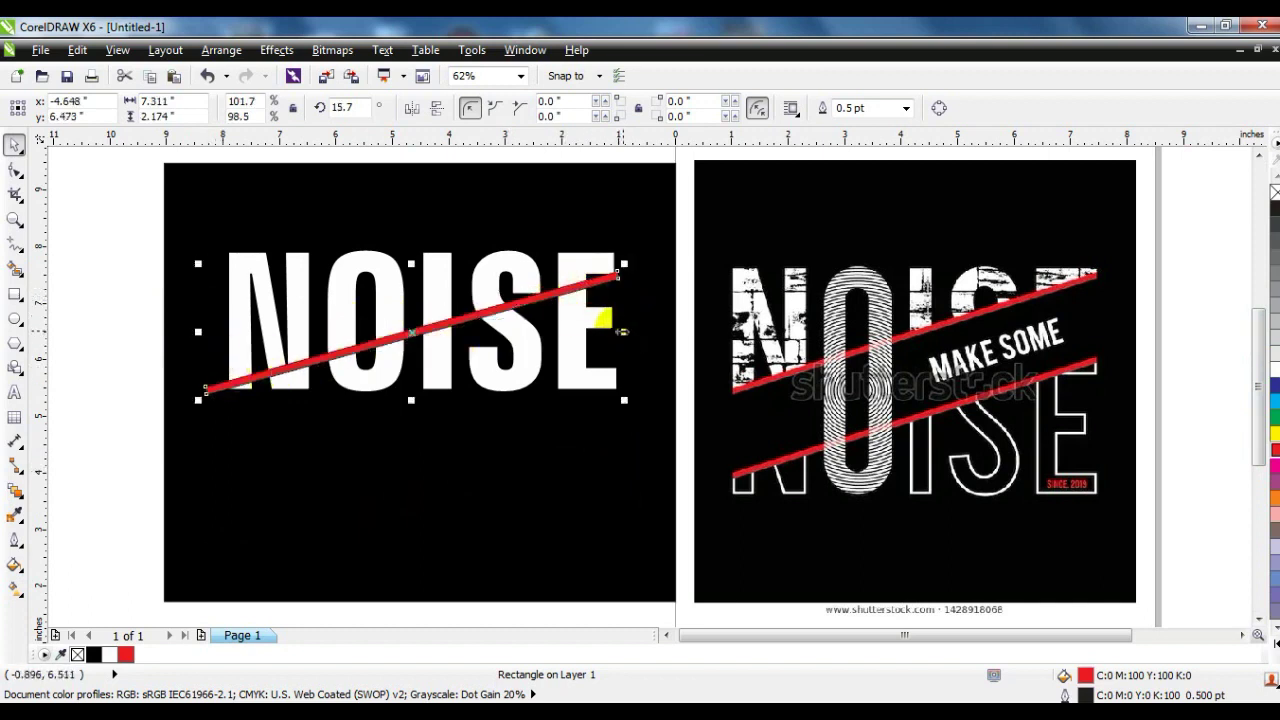
drag(622, 333, 619, 316)
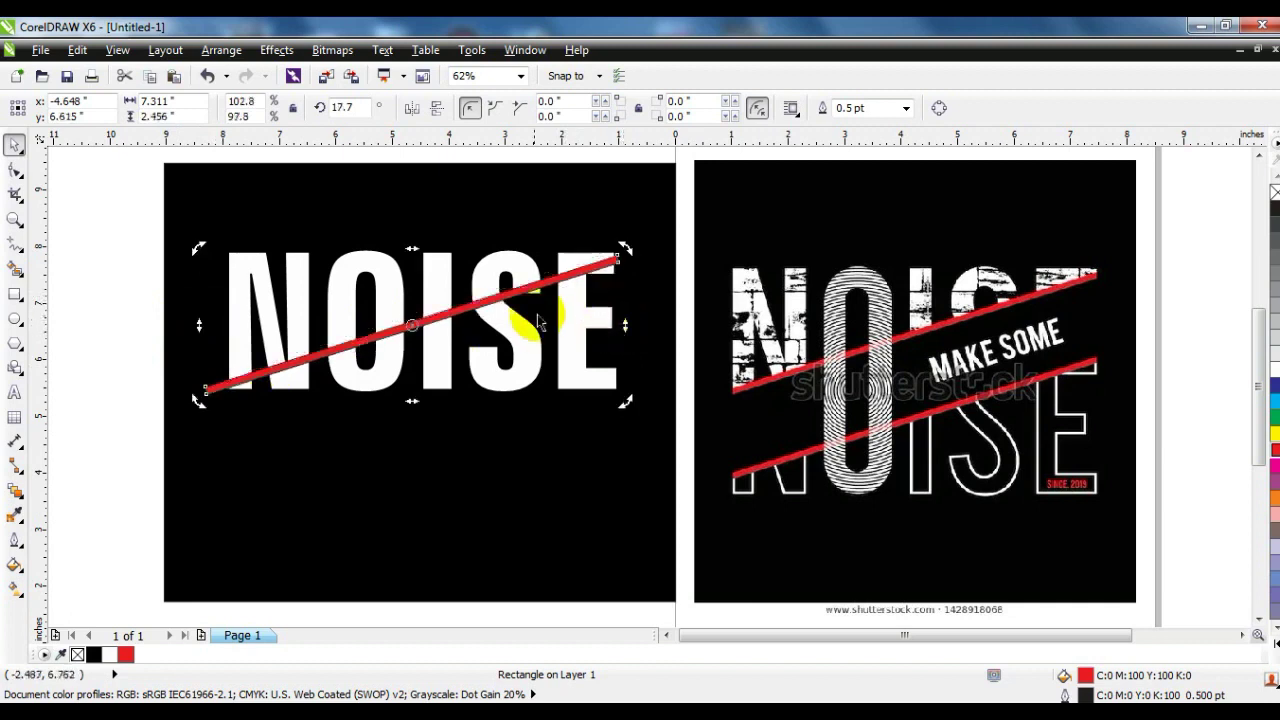
Step: Duplicate the slanted red bar about 1.6 inches lower and the NOISE text about 2 inches lower
drag(522, 292, 546, 382)
click(508, 276)
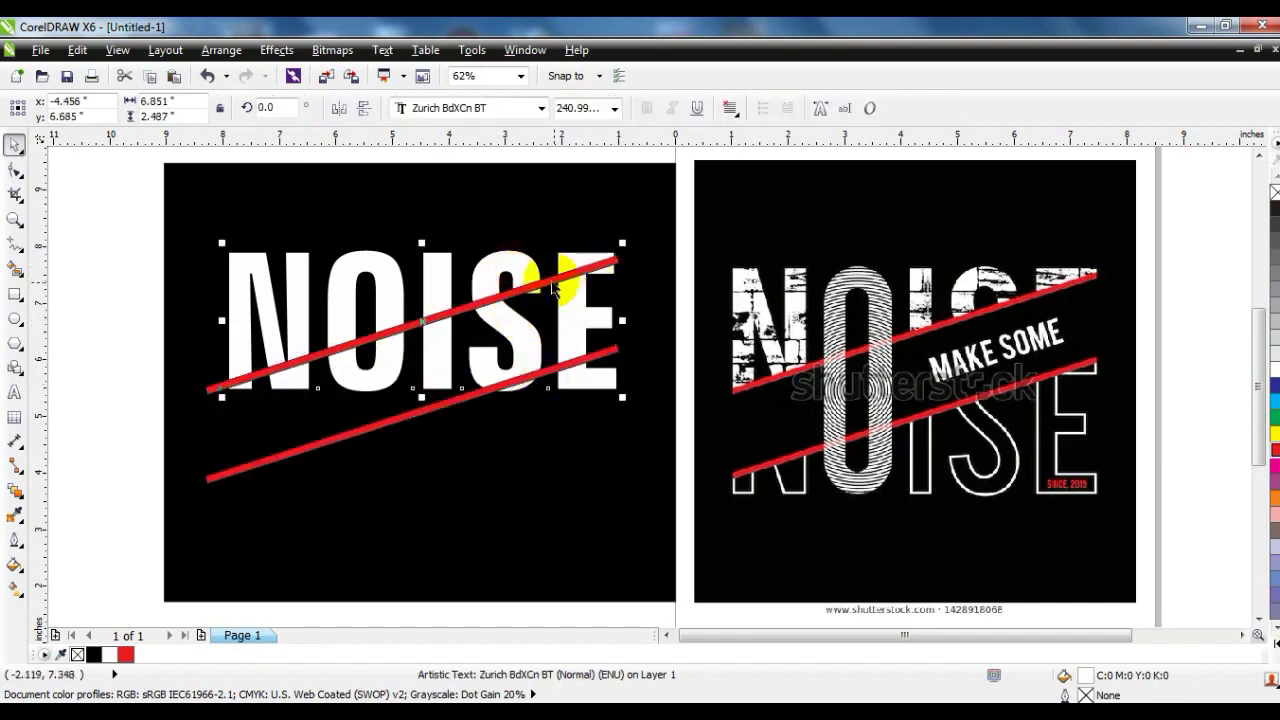
drag(506, 271, 510, 378)
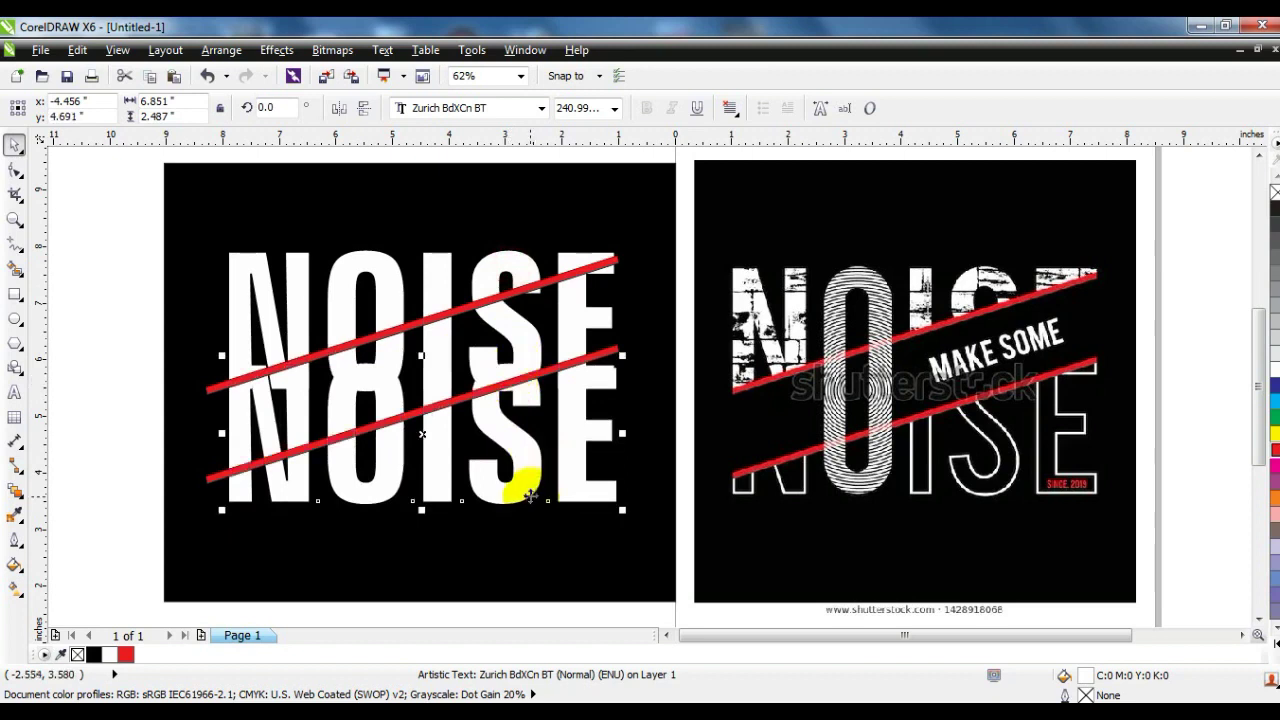
Step: Convert both the lower and the upper NOISE text to curves
click(210, 51)
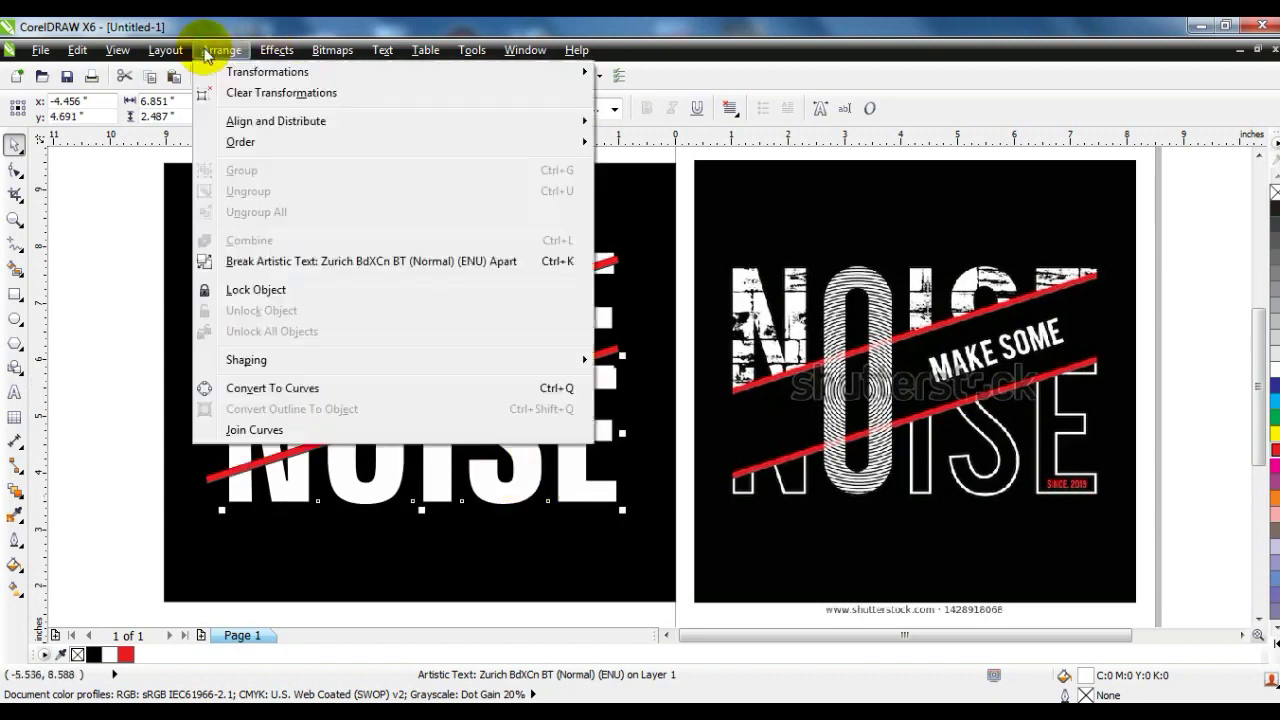
click(268, 388)
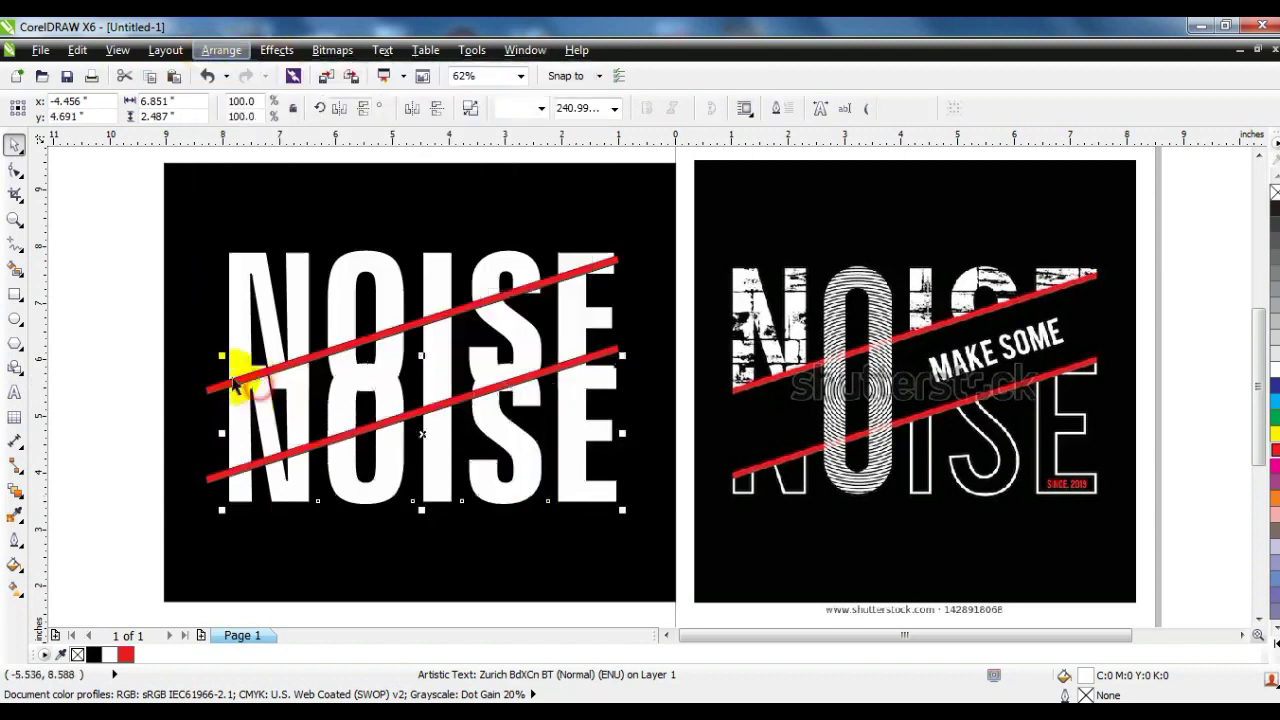
key(ctrl+z)
click(221, 50)
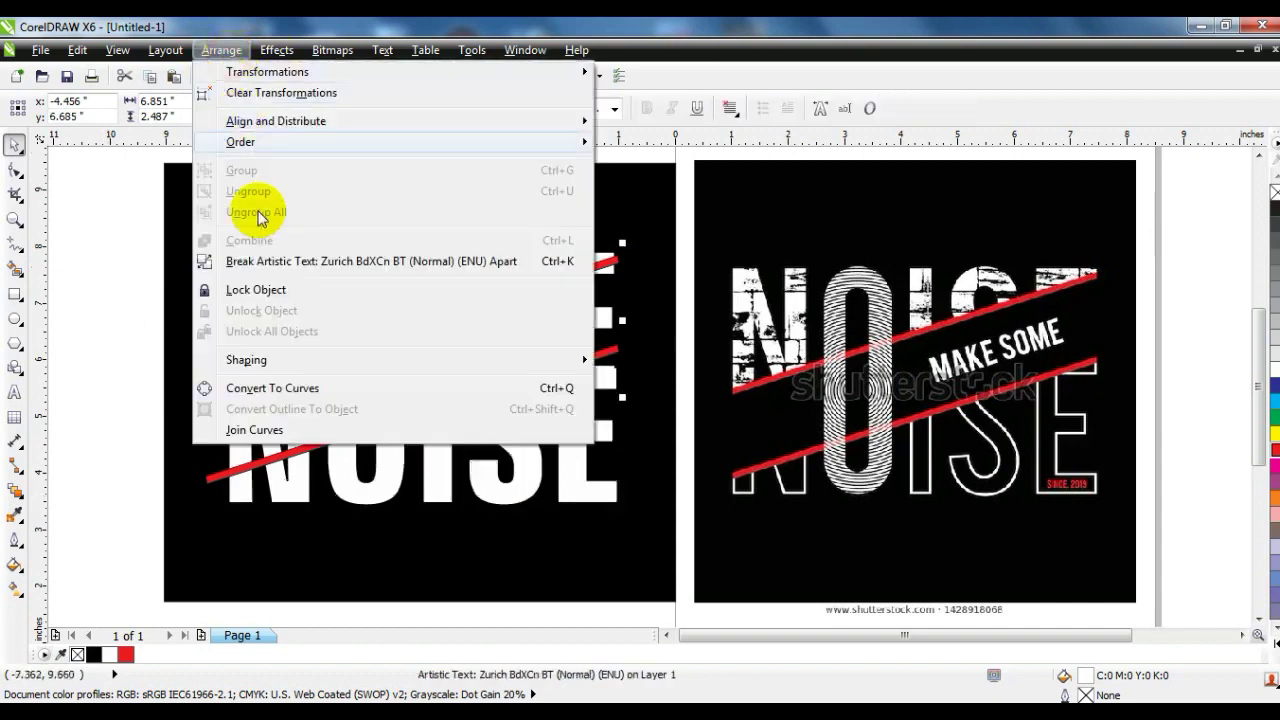
click(268, 388)
click(89, 277)
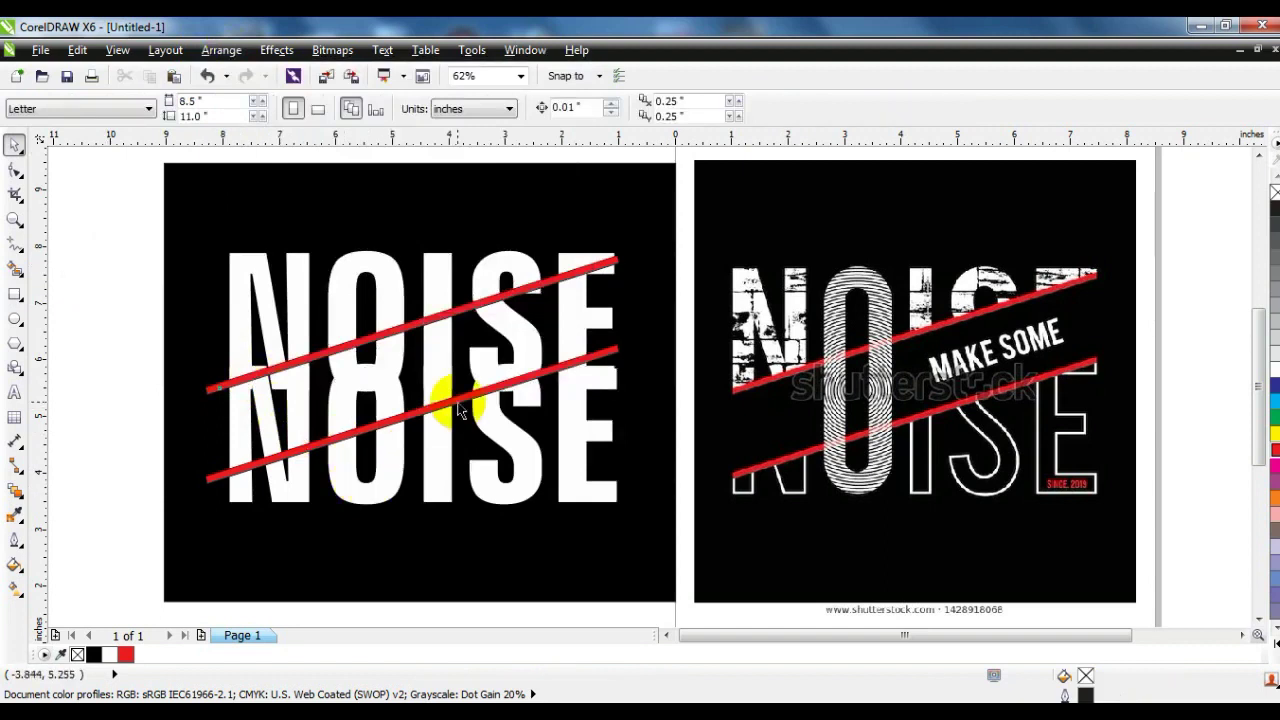
Step: Trim the lower NOISE with the lower red bar and break the resulting curve apart
click(516, 382)
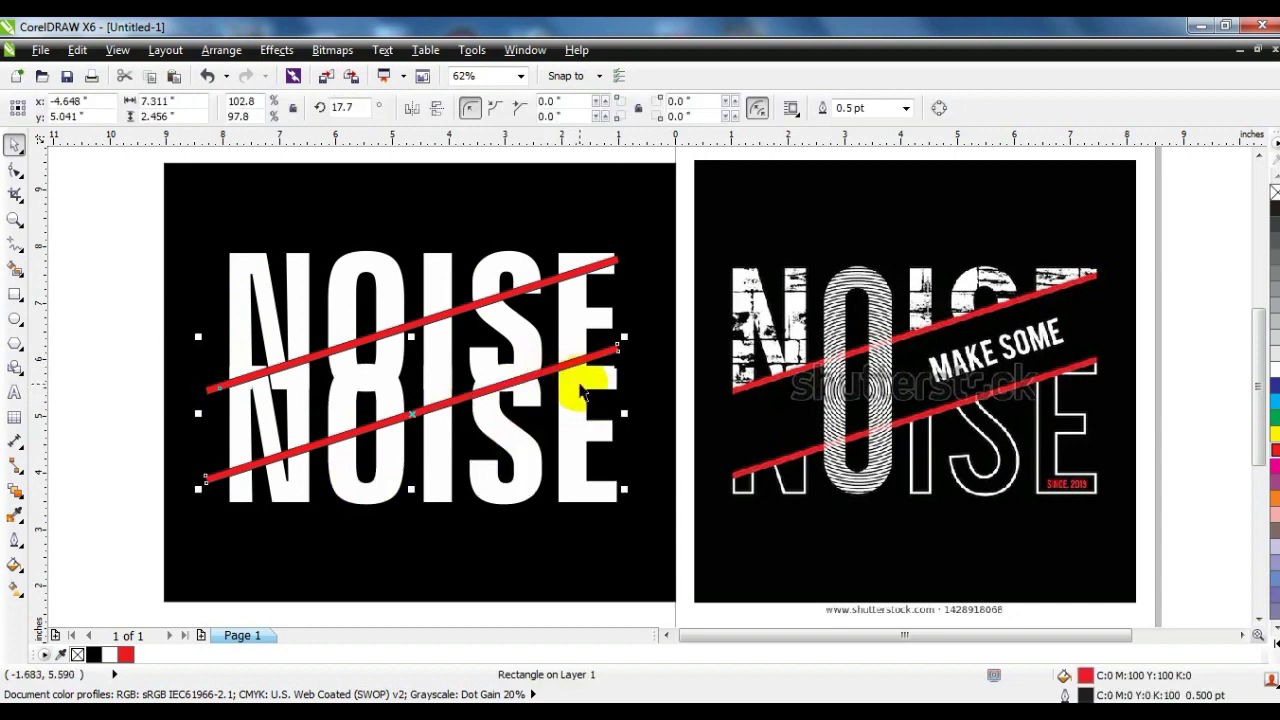
shift+click(580, 392)
click(606, 105)
click(138, 410)
click(267, 428)
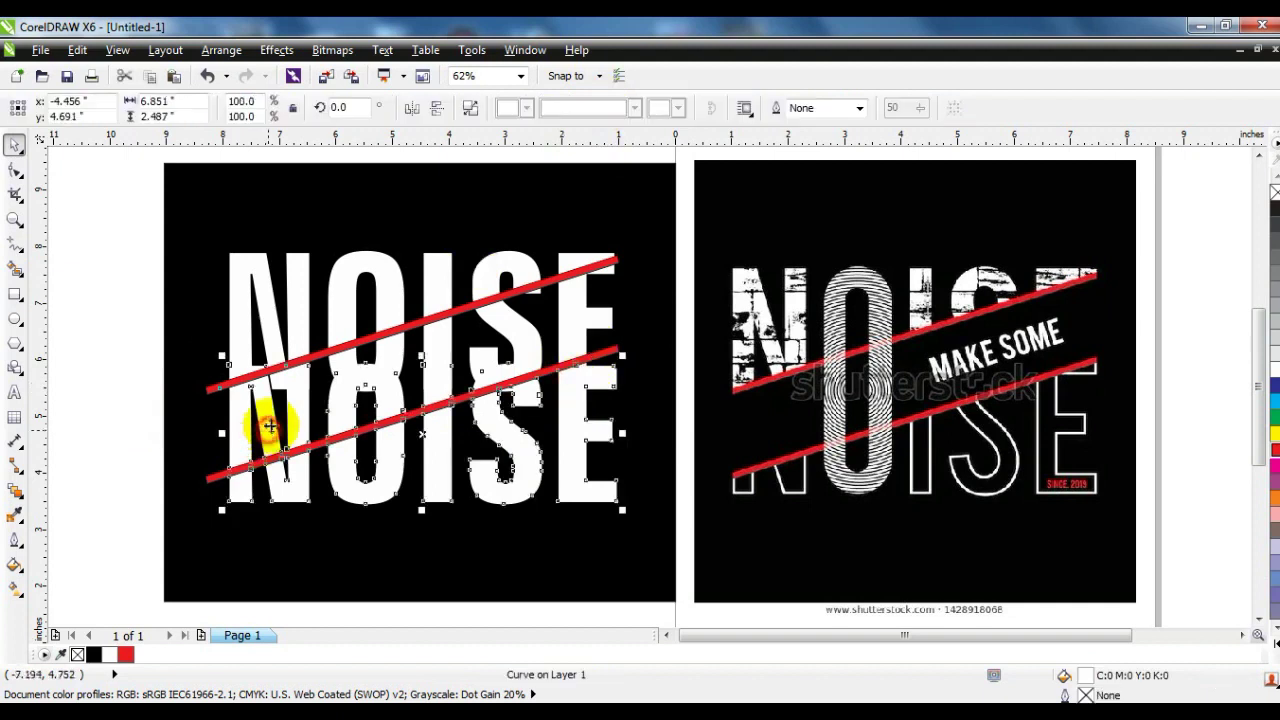
click(470, 110)
Step: Delete the cut-off pieces of the lower NOISE that lie above the lower red bar
click(279, 410)
click(268, 415)
key(Delete)
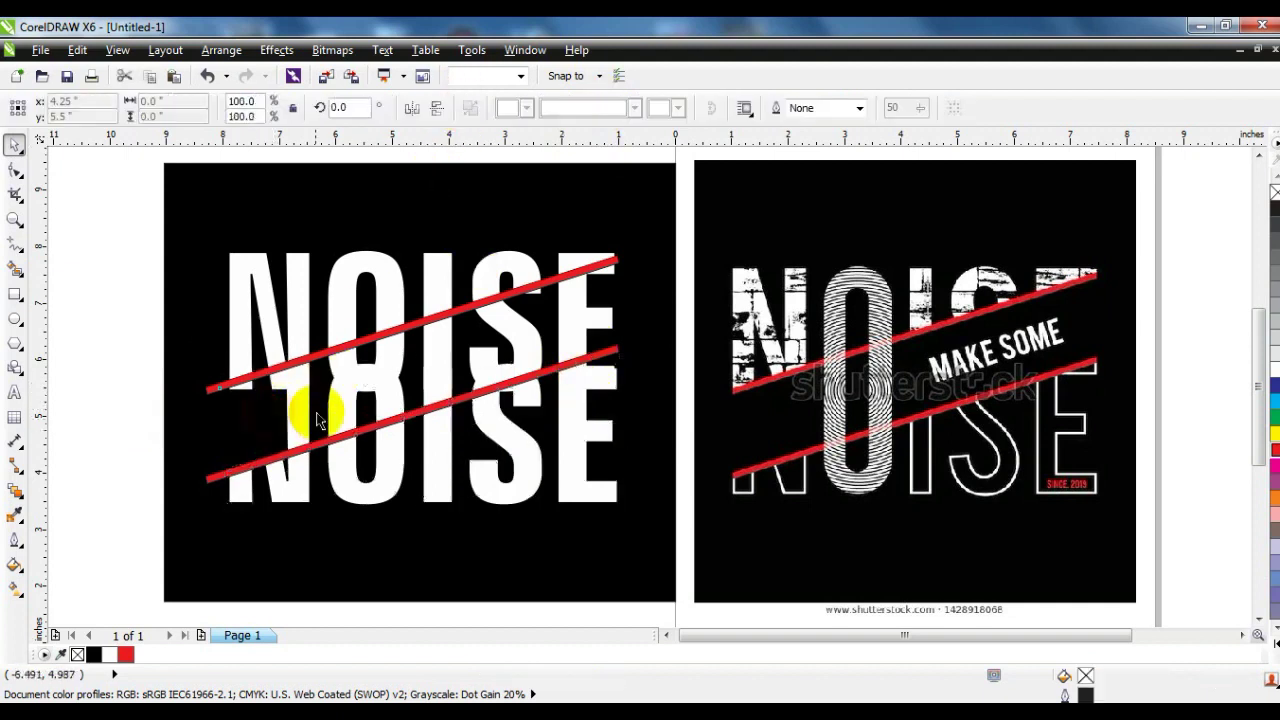
click(335, 405)
key(Delete)
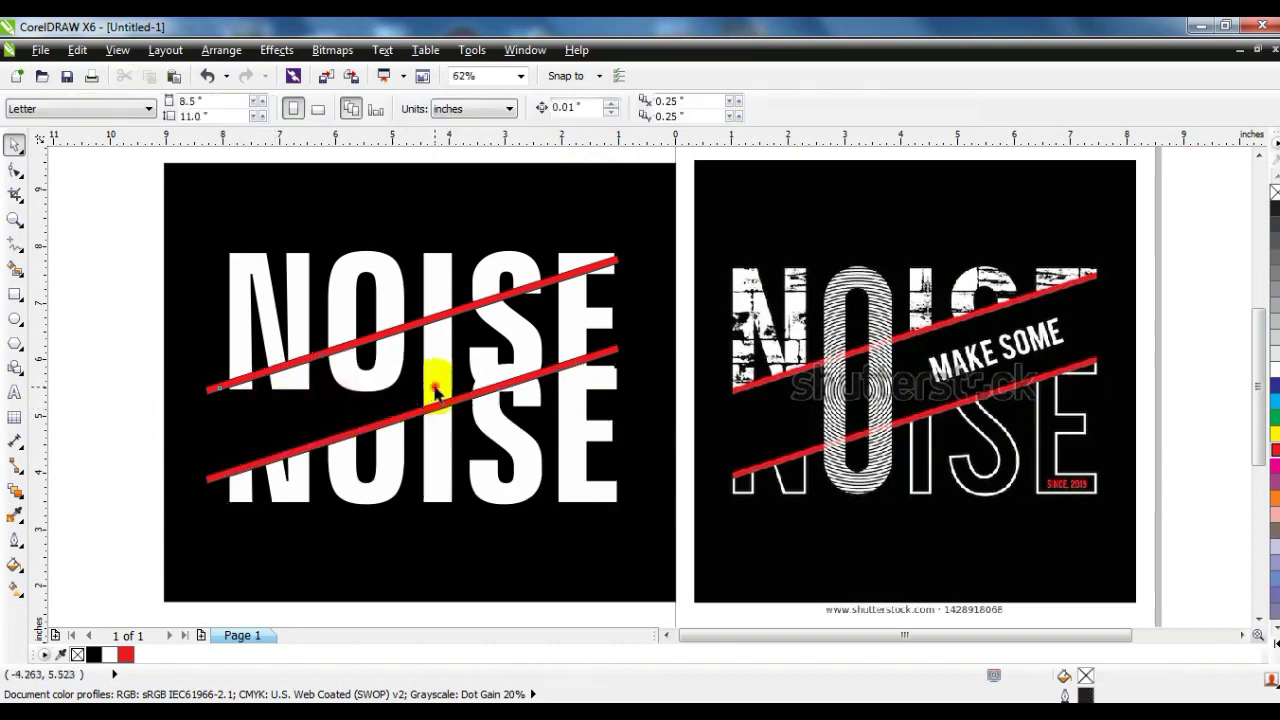
click(486, 363)
key(Delete)
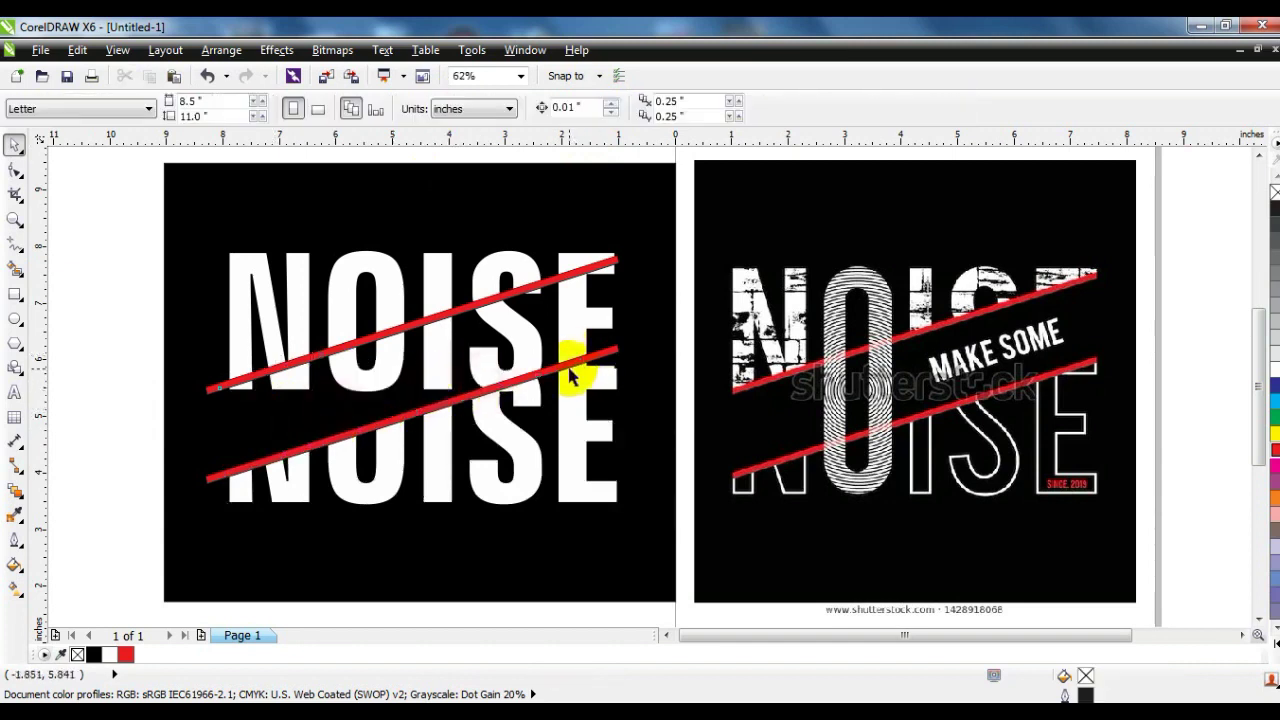
click(575, 362)
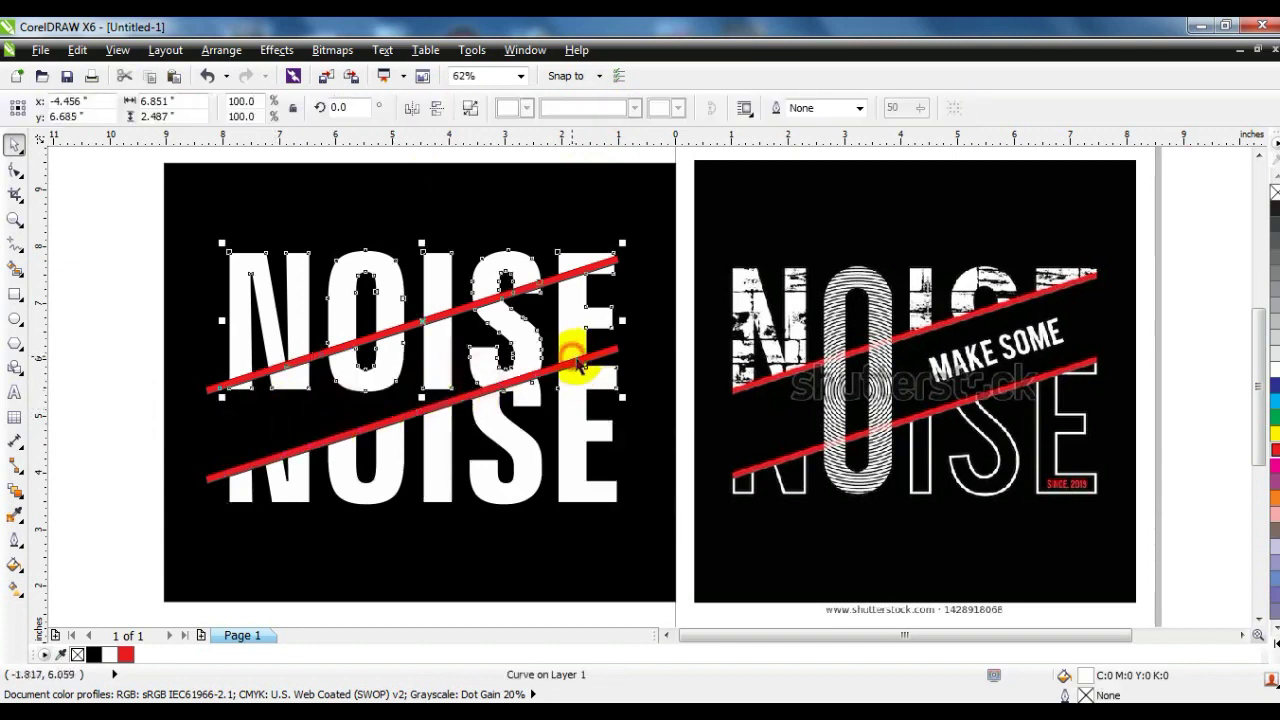
Step: Trim the upper NOISE with the upper red bar and break the resulting curve apart
click(94, 386)
click(230, 385)
shift+click(260, 290)
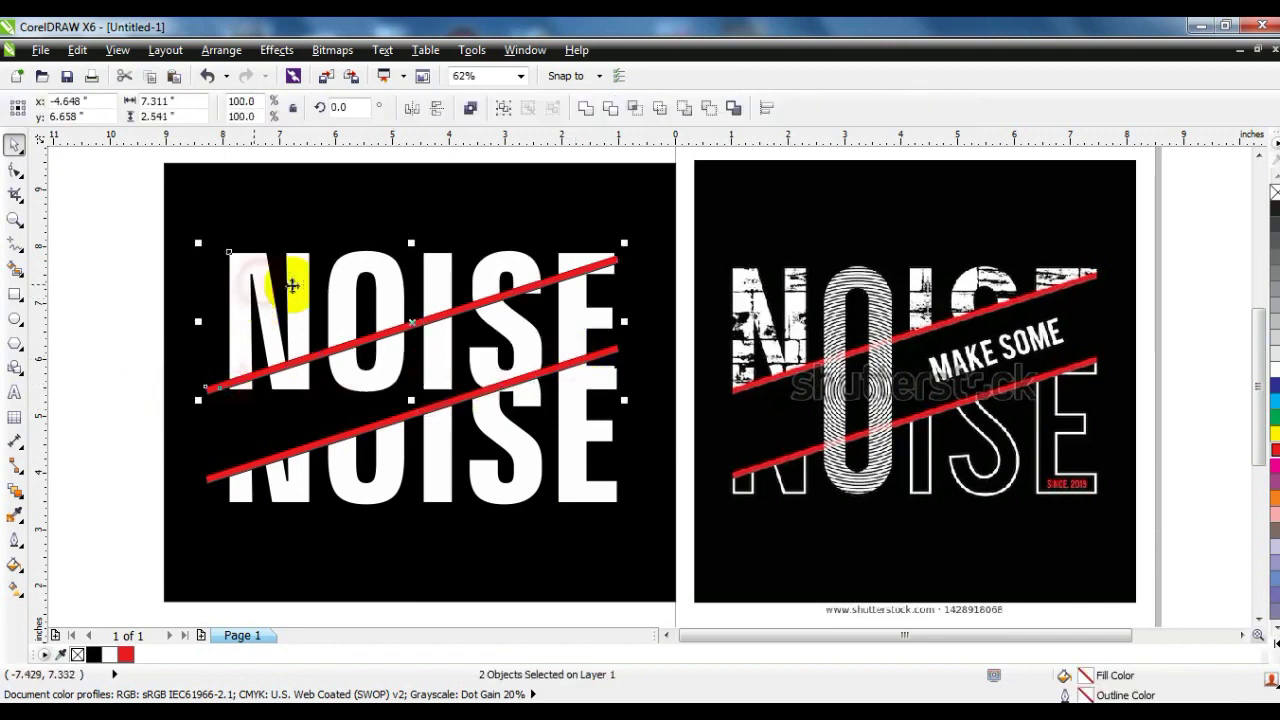
click(606, 106)
click(343, 297)
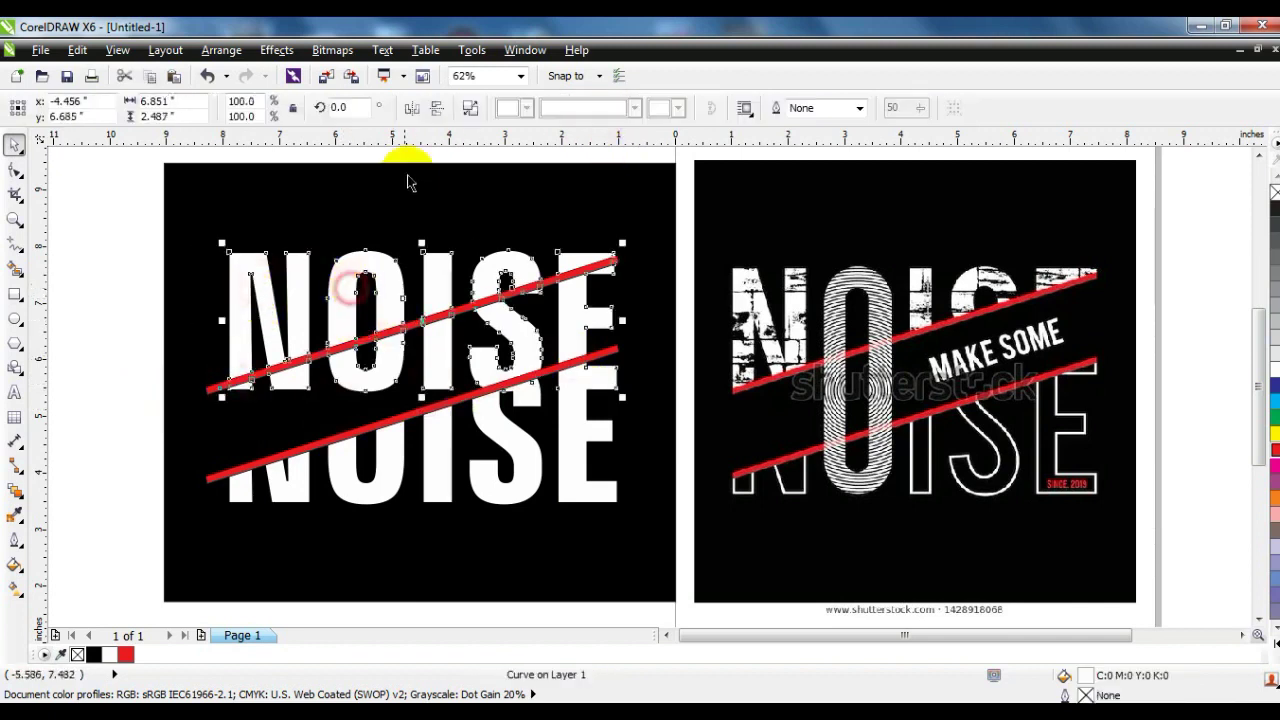
click(464, 108)
Step: Delete the cut-off pieces of the upper NOISE that lie below the upper red bar
click(296, 386)
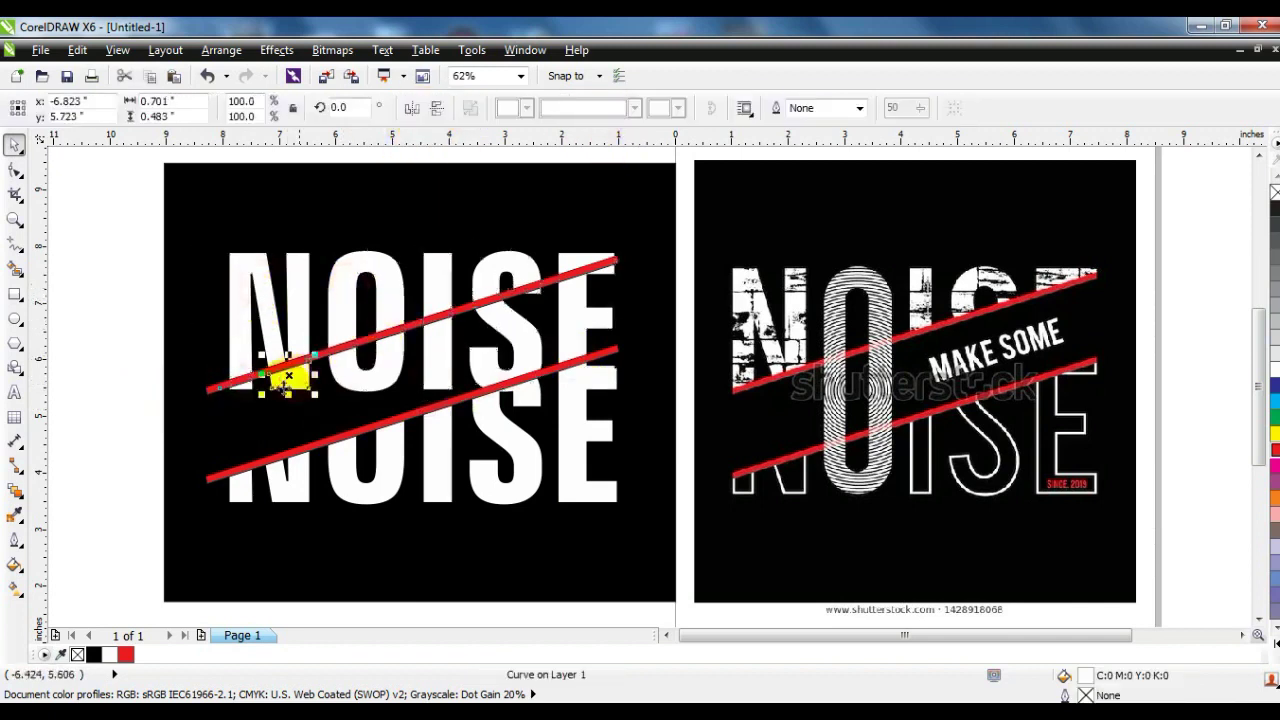
drag(343, 365, 512, 378)
key(Escape)
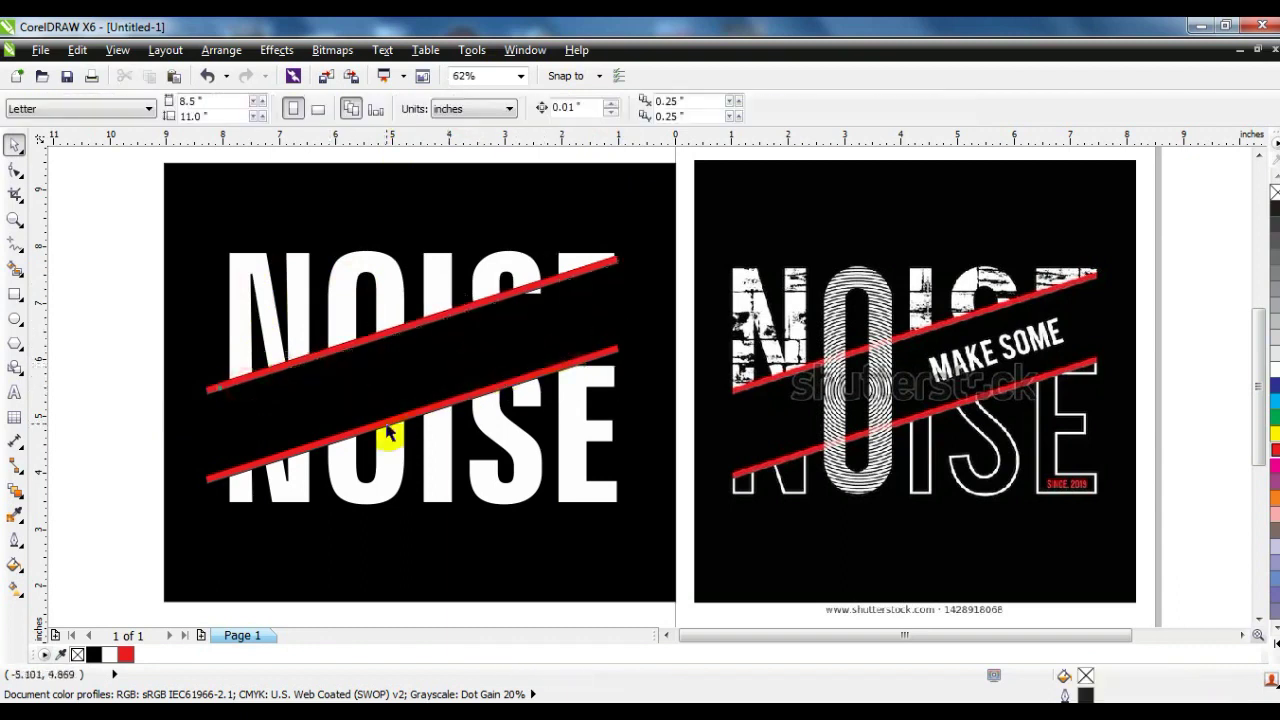
click(538, 300)
key(Delete)
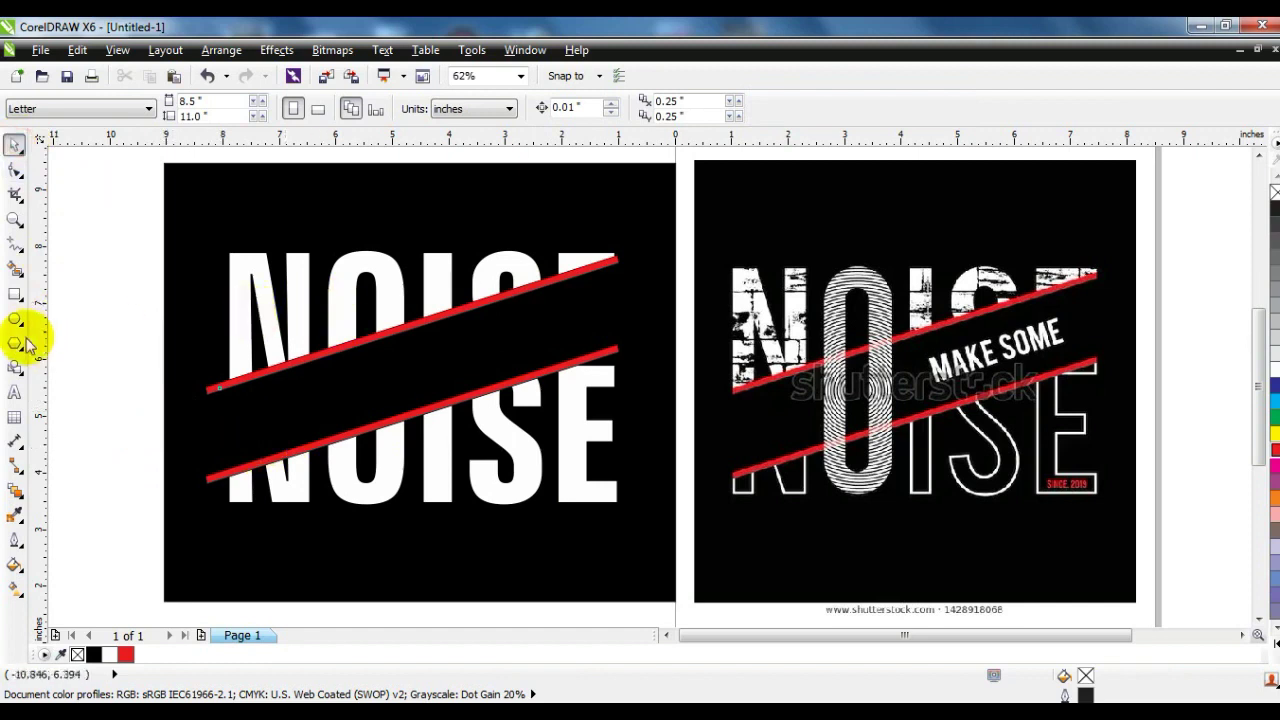
Step: Extend the cut lower end of the upper O down past the lower red bar by moving its end nodes
click(343, 316)
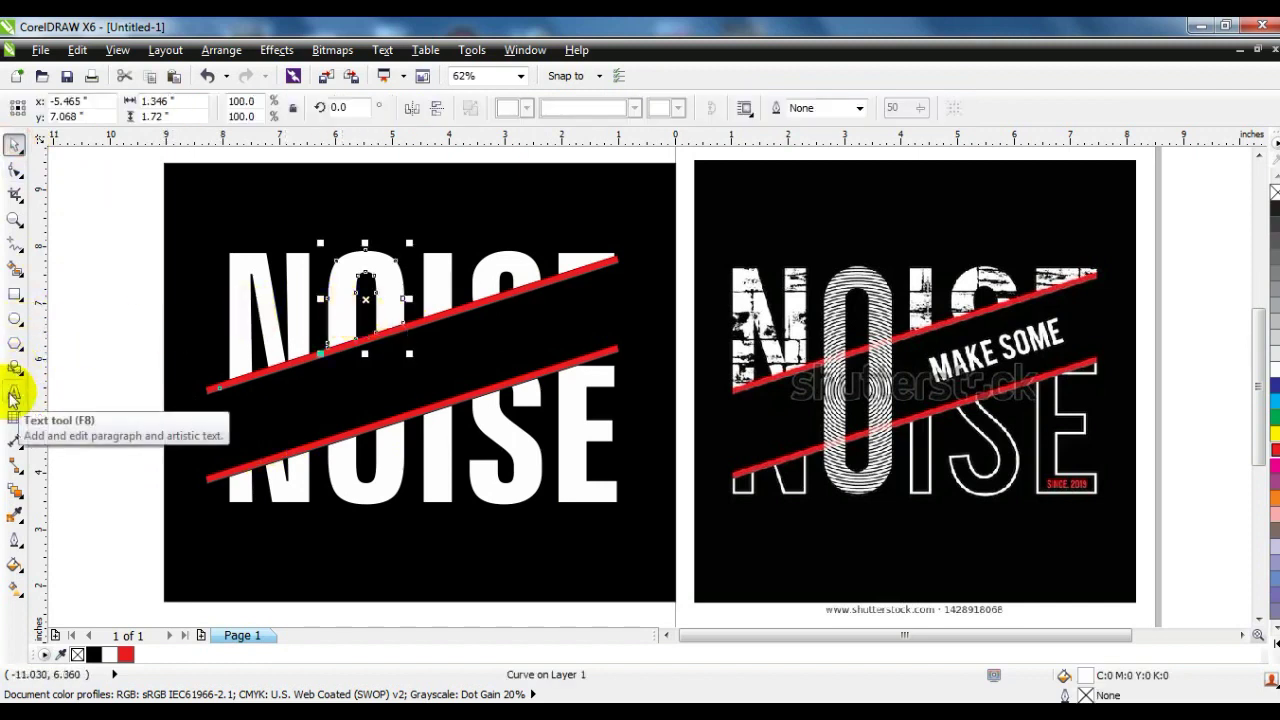
click(15, 219)
drag(263, 268, 618, 512)
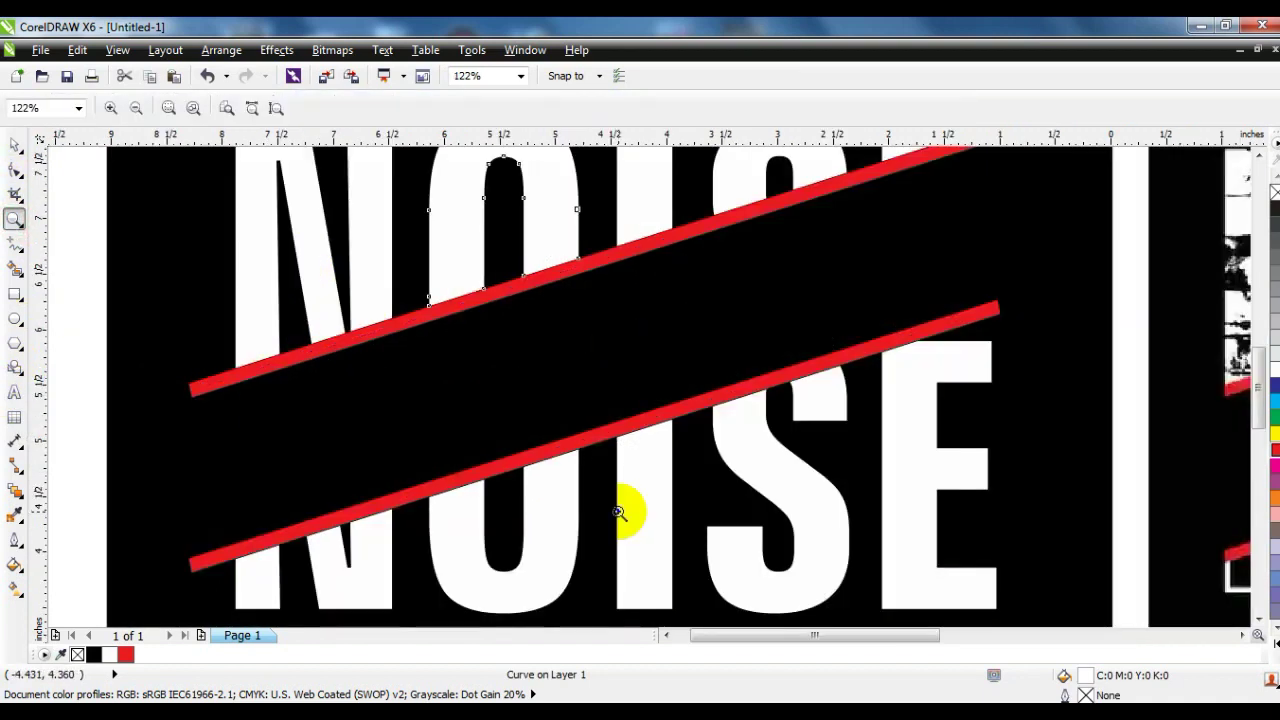
click(15, 170)
drag(599, 238, 443, 547)
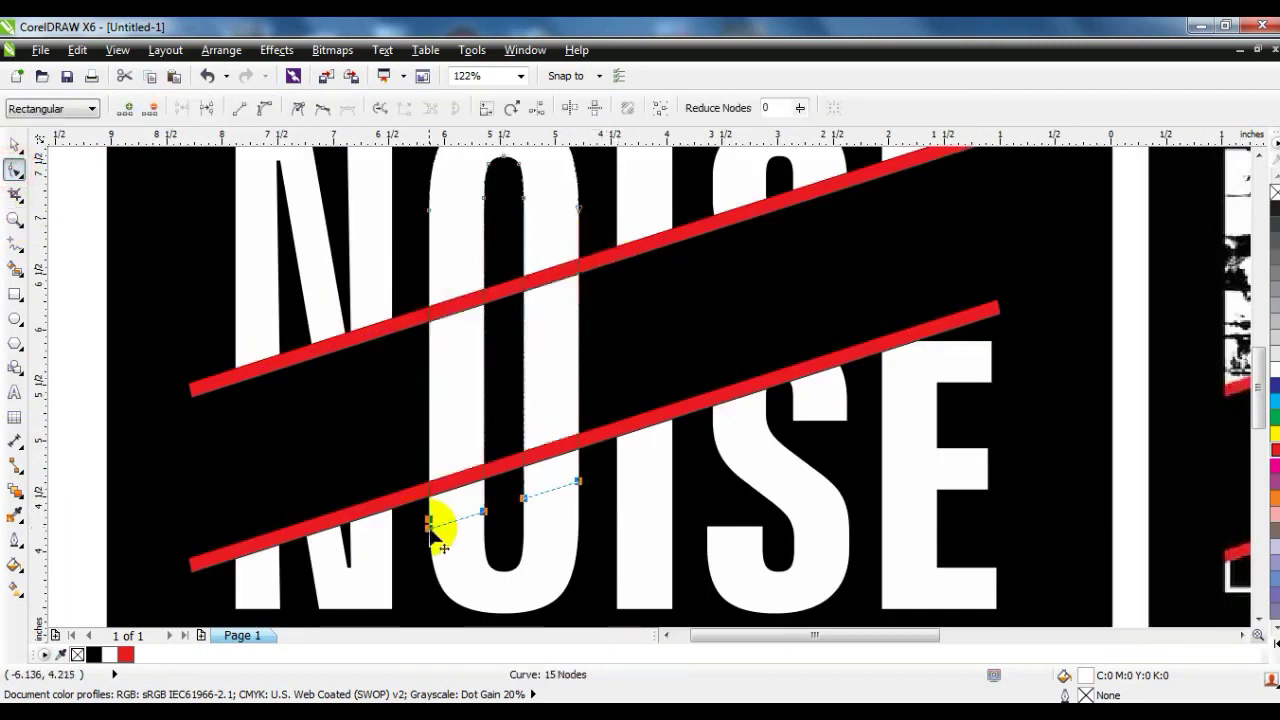
Step: Weld the extended upper O and the lower O into one tall letter
click(15, 145)
shift+click(551, 578)
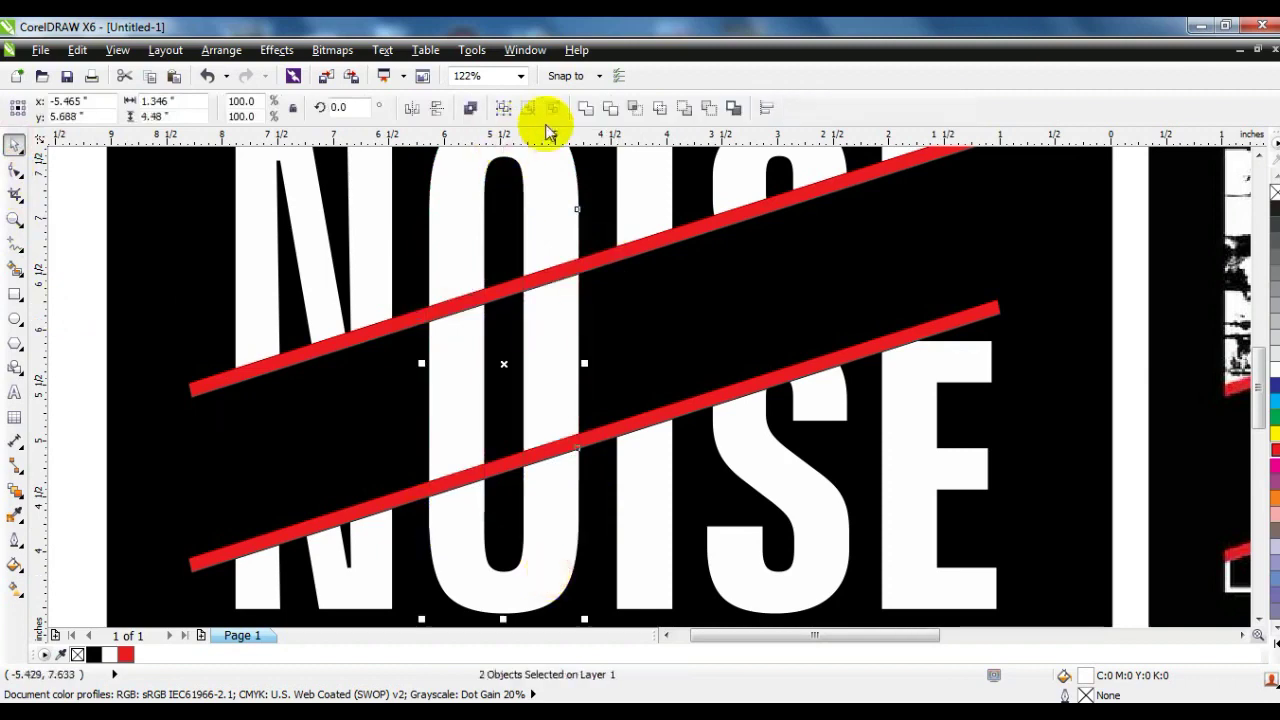
click(586, 108)
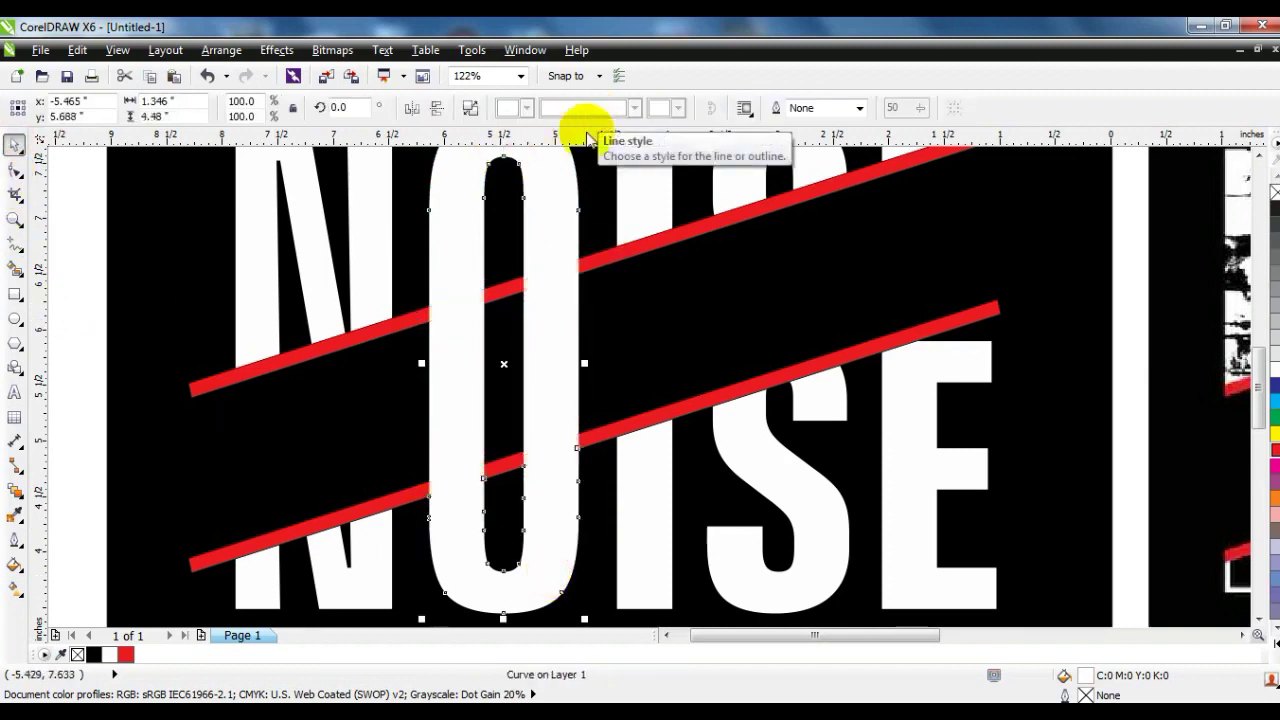
scroll(470, 365, down, 4)
click(314, 400)
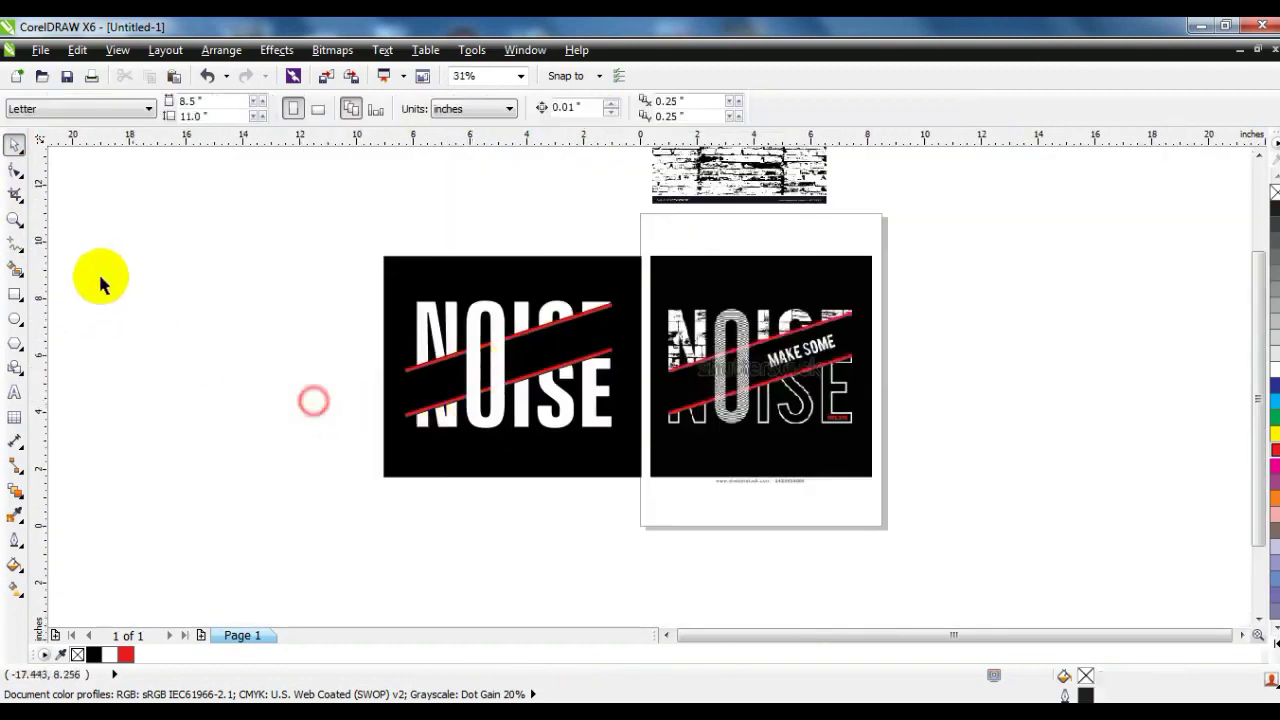
Step: Weld the lower N, I, S and E pieces into a single curve, leaving the tall O out
click(15, 218)
drag(331, 256, 940, 458)
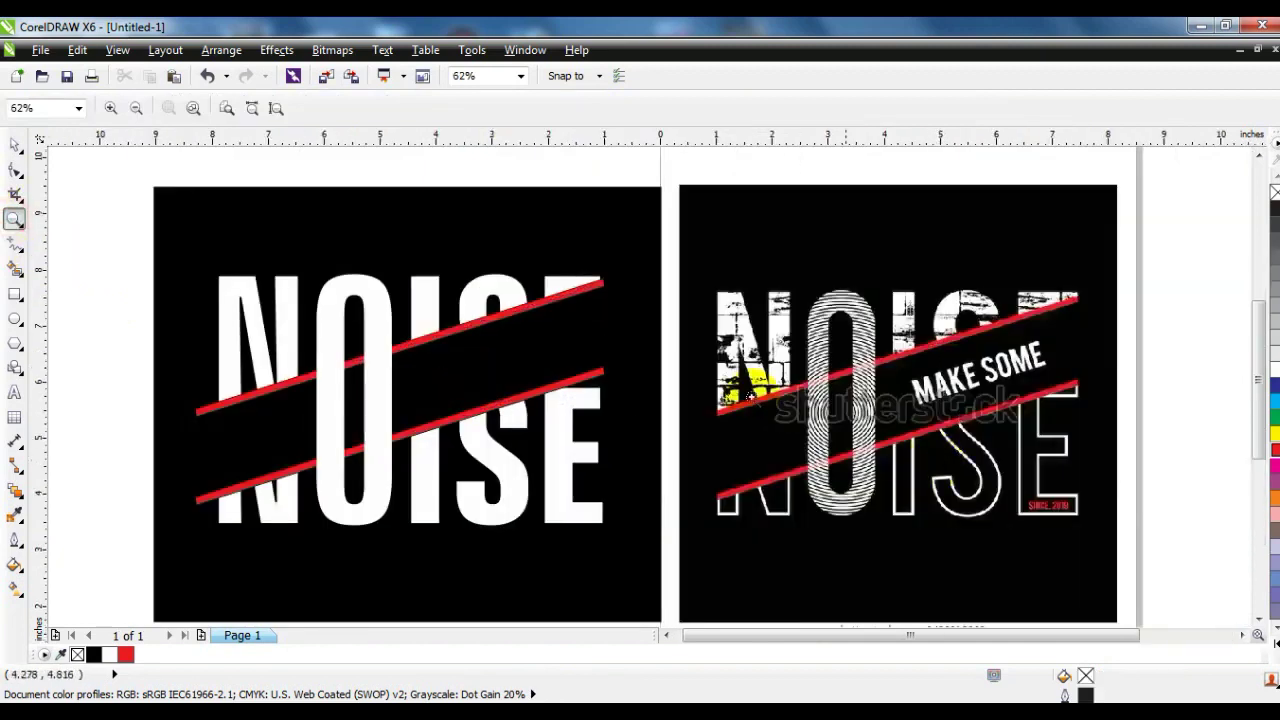
click(15, 145)
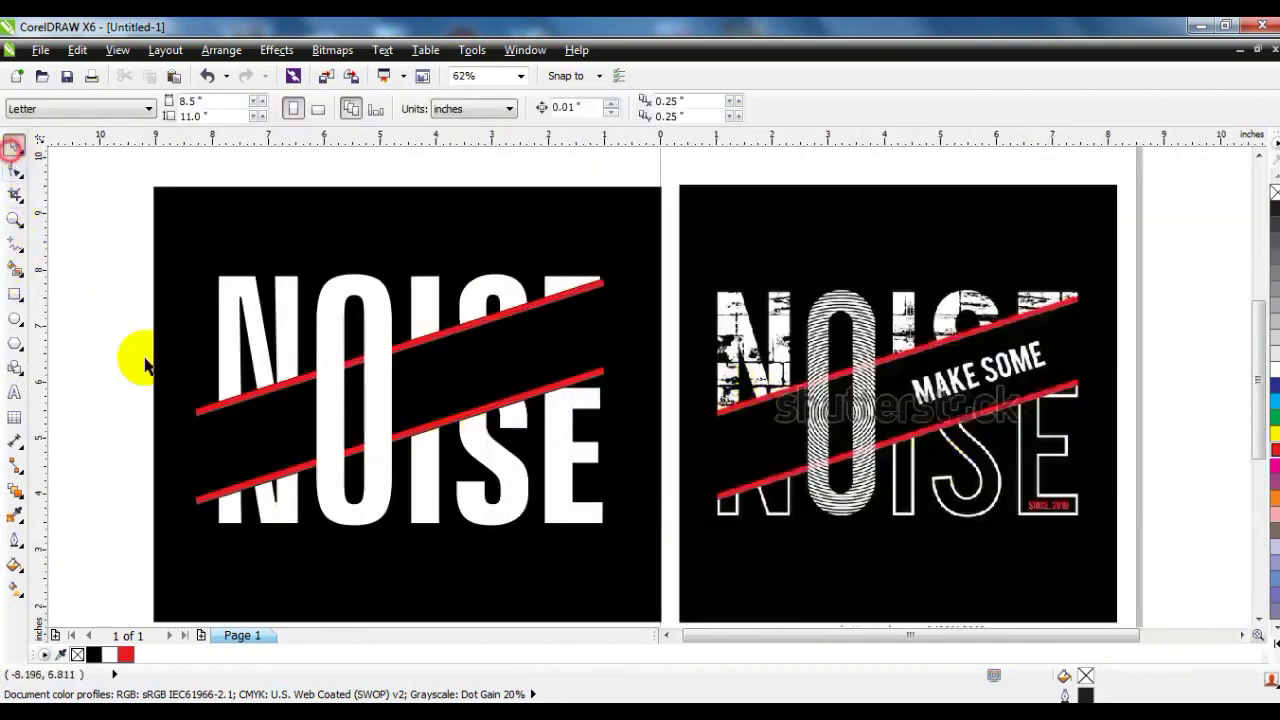
click(278, 507)
shift+click(224, 510)
shift+click(416, 508)
shift+click(500, 512)
shift+click(575, 519)
click(586, 108)
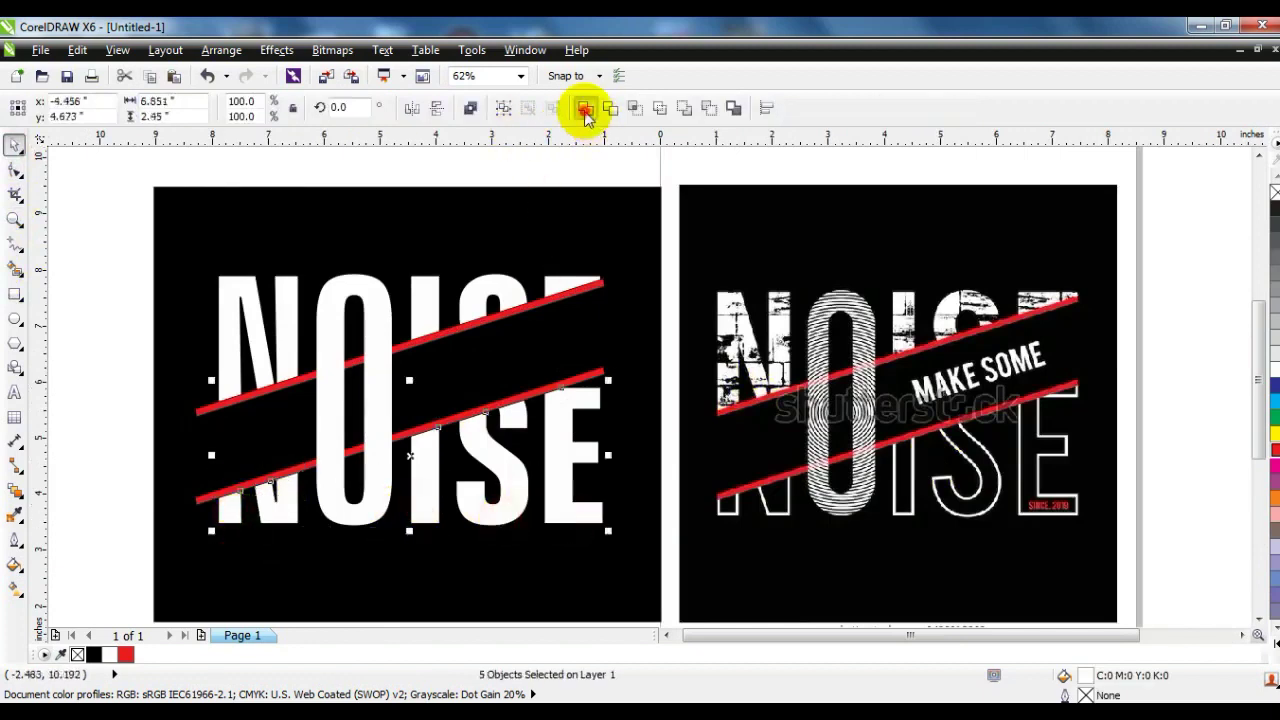
Step: Give the lower letters a 3 pt outline placed behind the fill and remove their fill
click(15, 540)
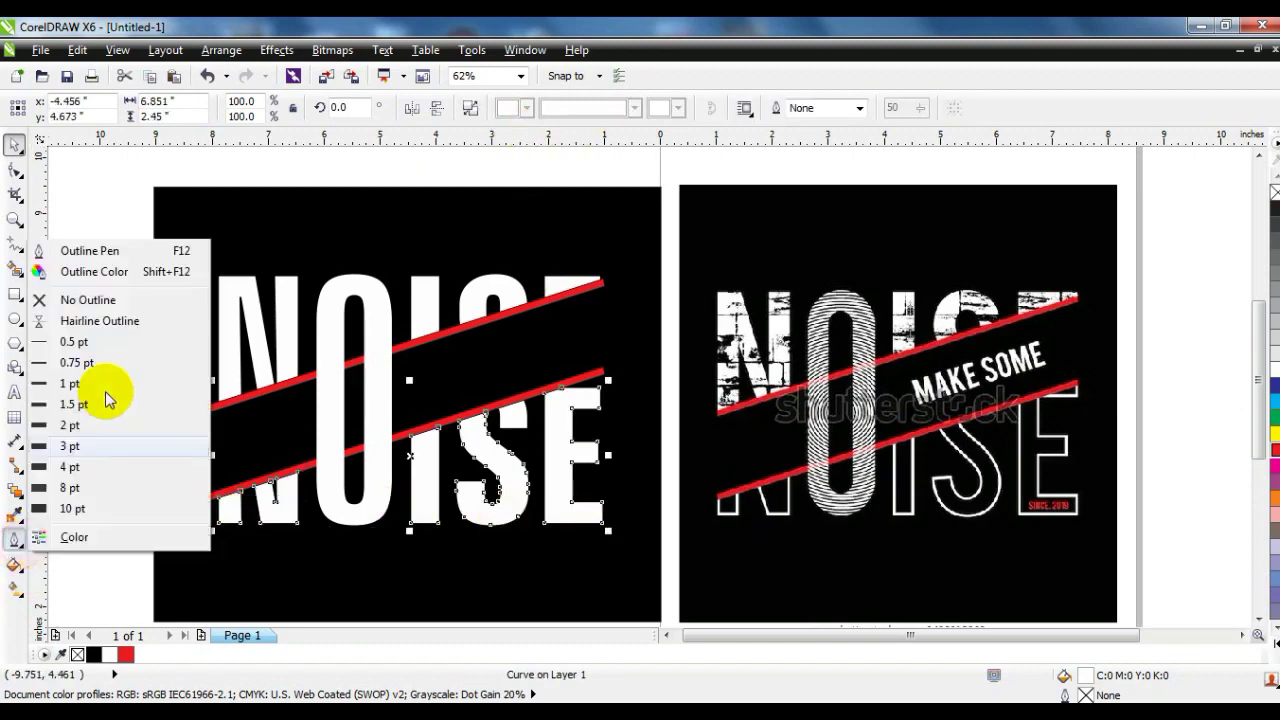
click(101, 257)
drag(491, 177, 936, 179)
click(965, 248)
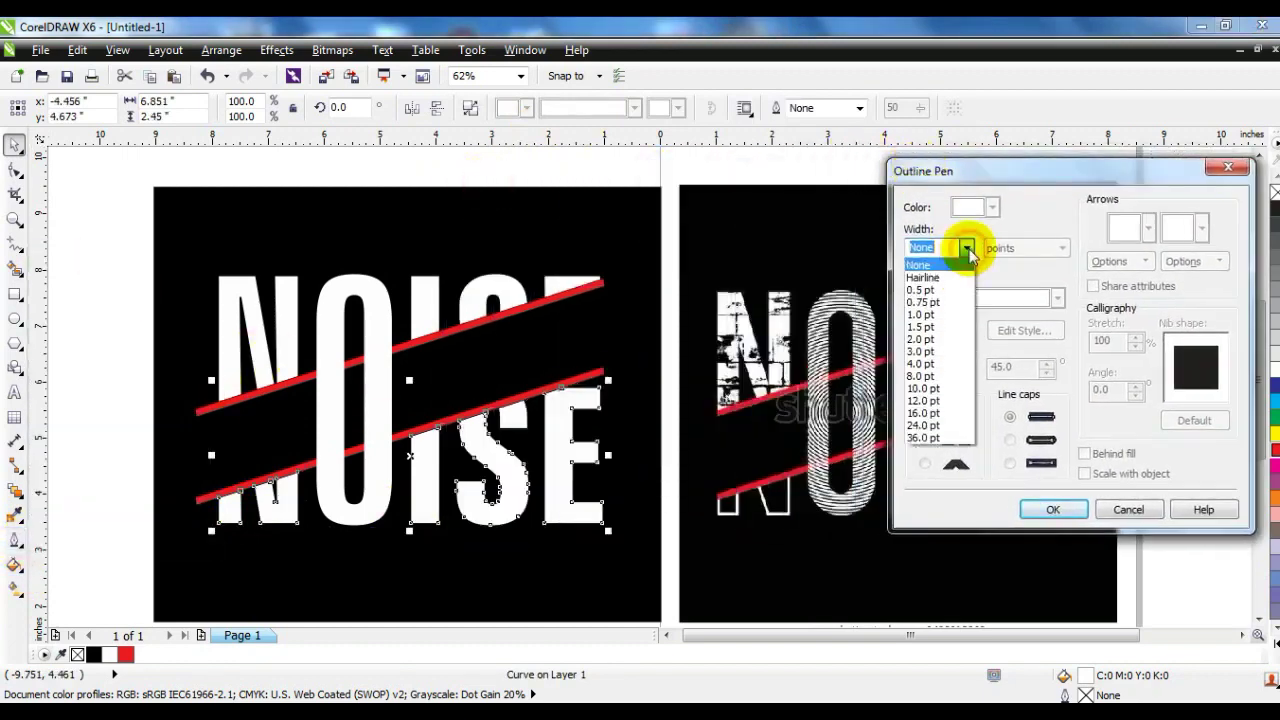
click(940, 352)
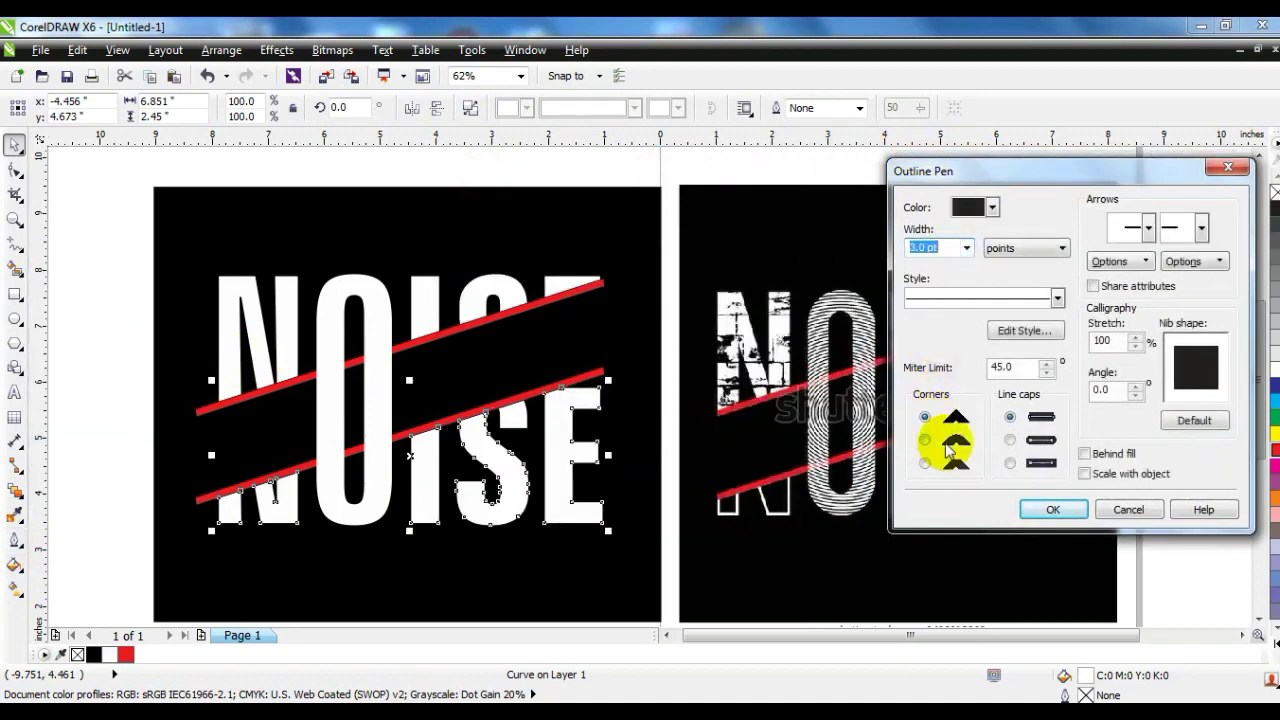
click(1085, 453)
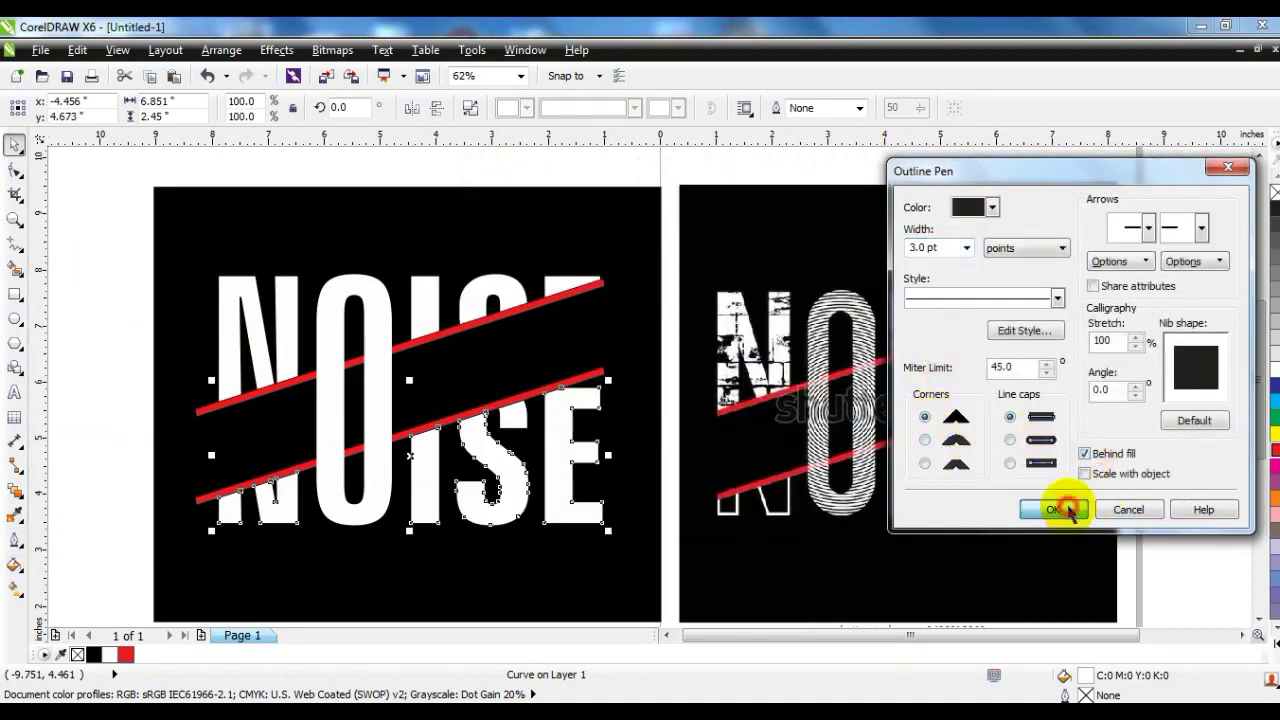
click(1055, 510)
click(1272, 191)
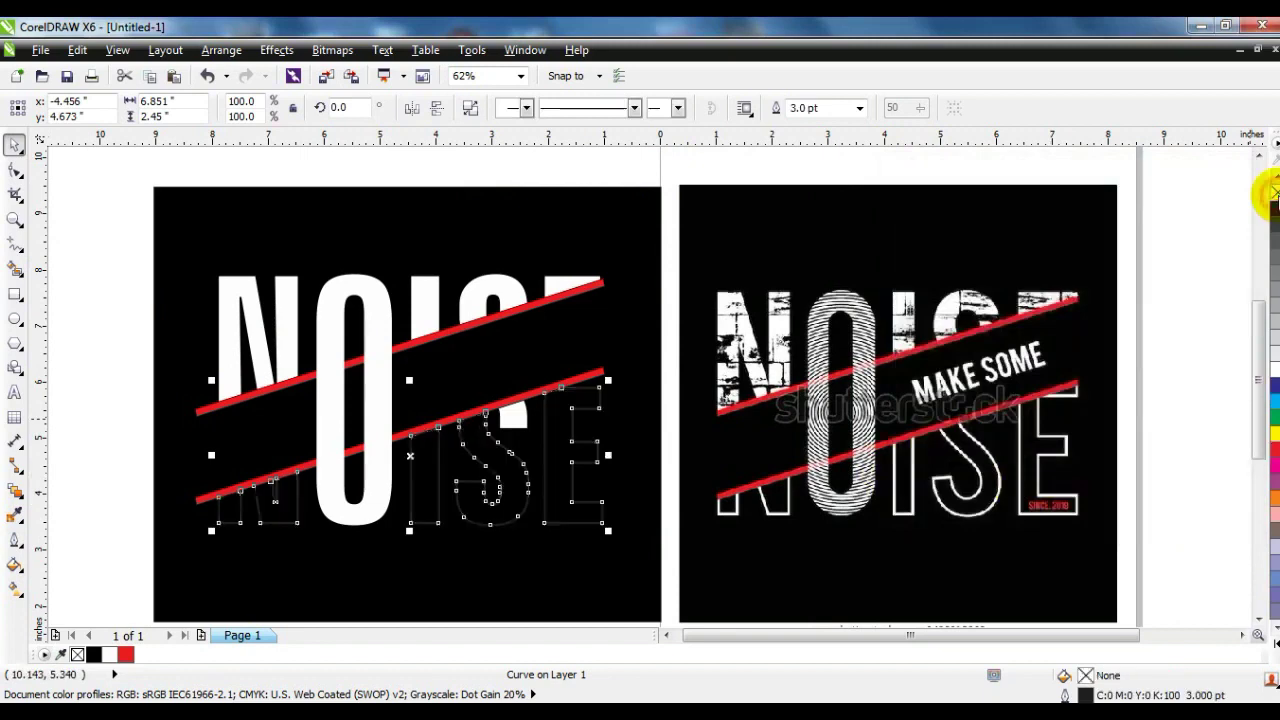
Step: Set the lower letters' outline width to 8 pt and its color to white
click(14, 540)
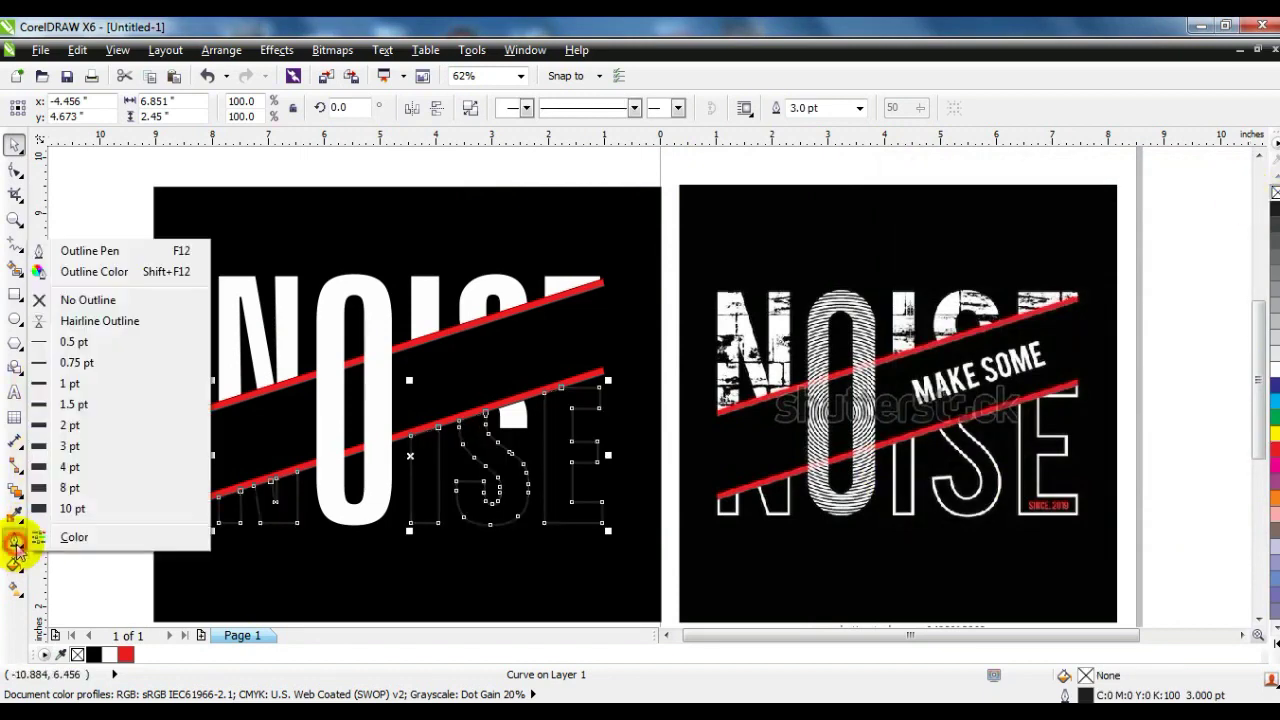
click(90, 252)
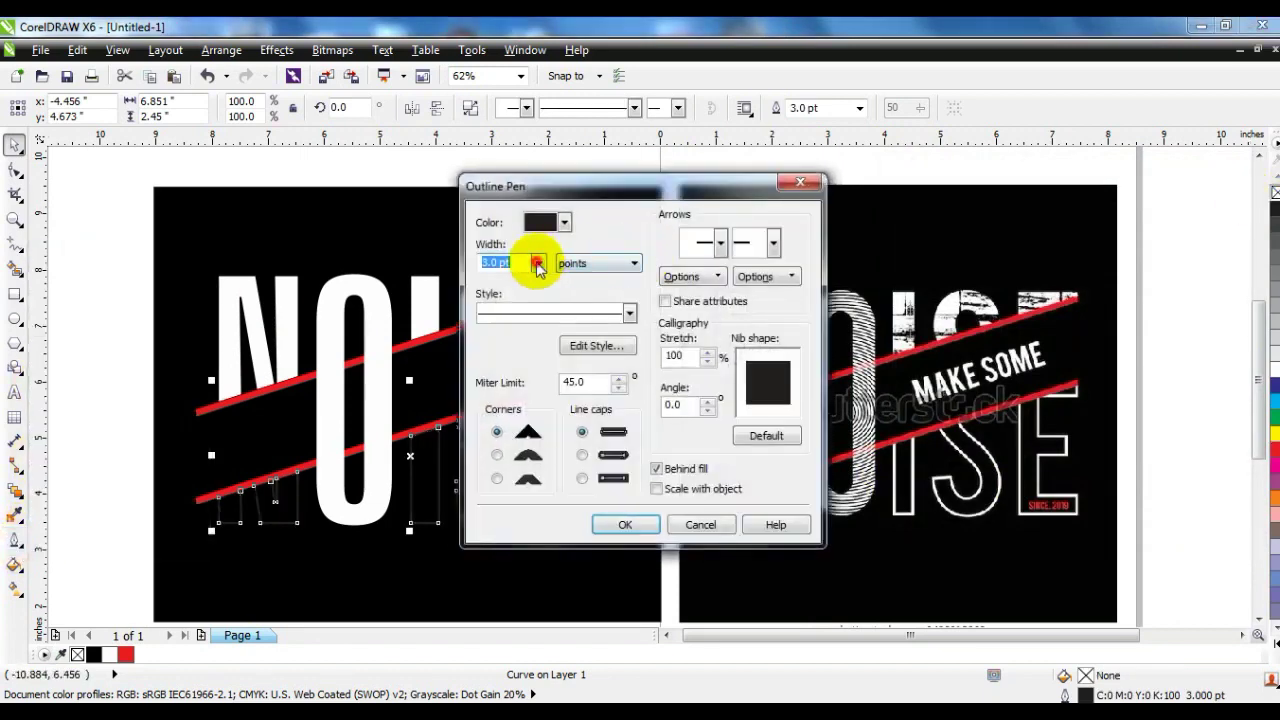
click(538, 263)
click(499, 397)
click(605, 527)
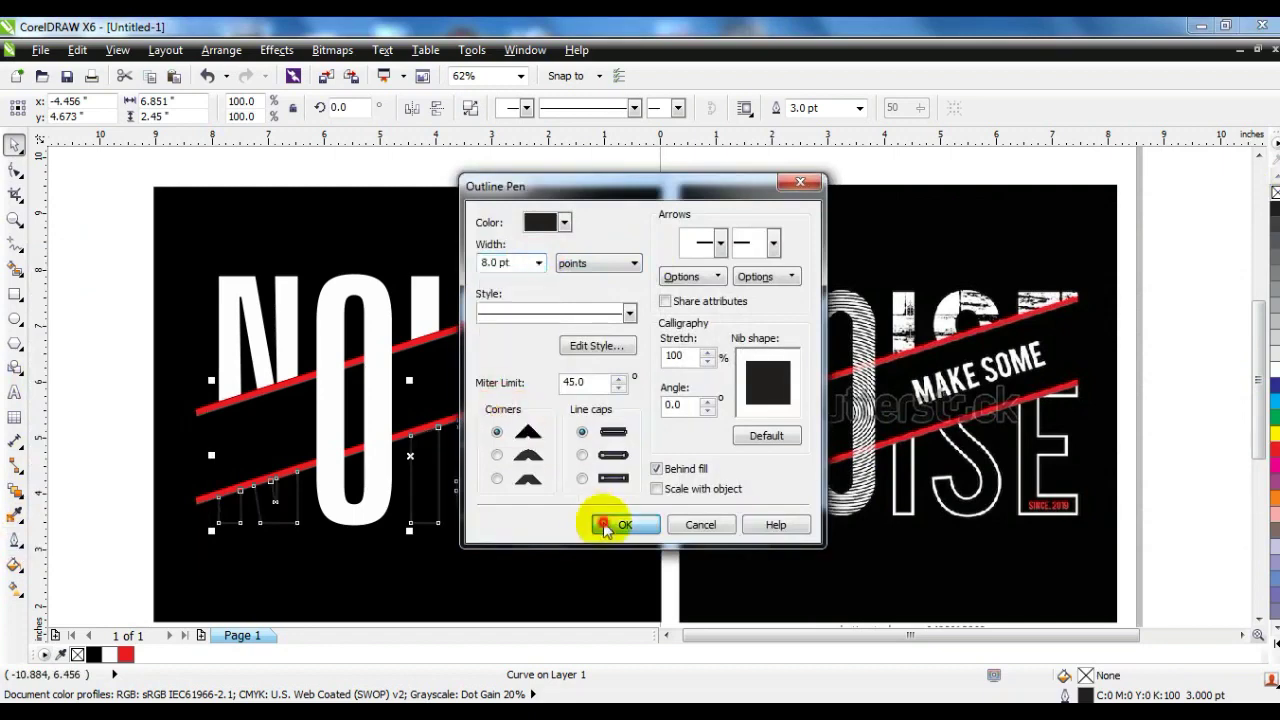
right_click(1274, 370)
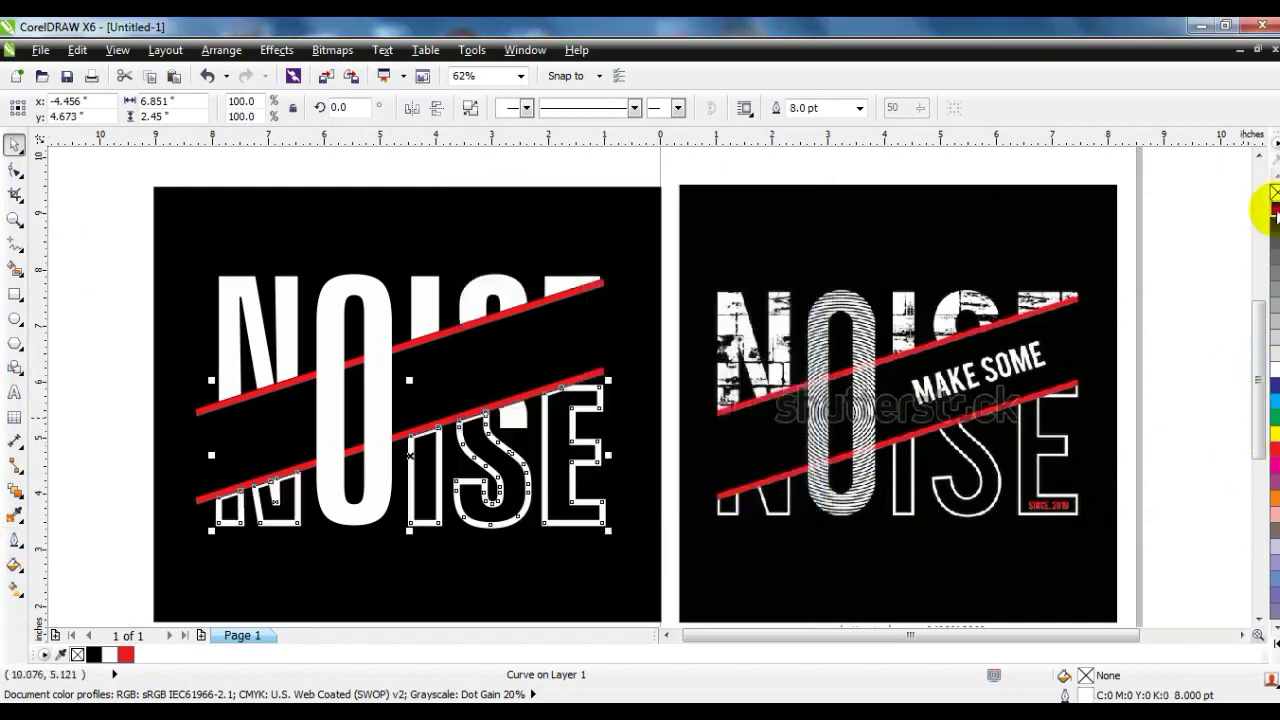
Step: Fill the outlined lower letters with black
click(1272, 207)
click(93, 655)
click(113, 518)
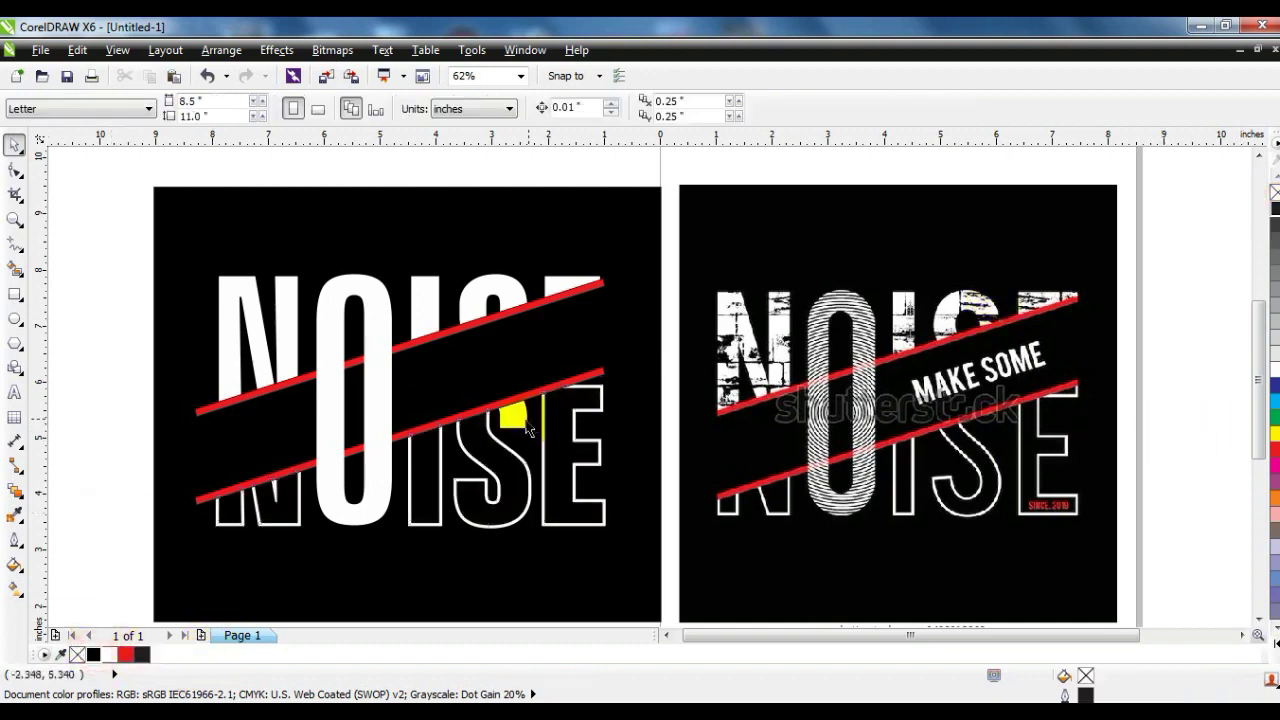
Step: Weld the leftover white piece of the lower S to the outlined lower letters
click(529, 430)
shift+click(517, 475)
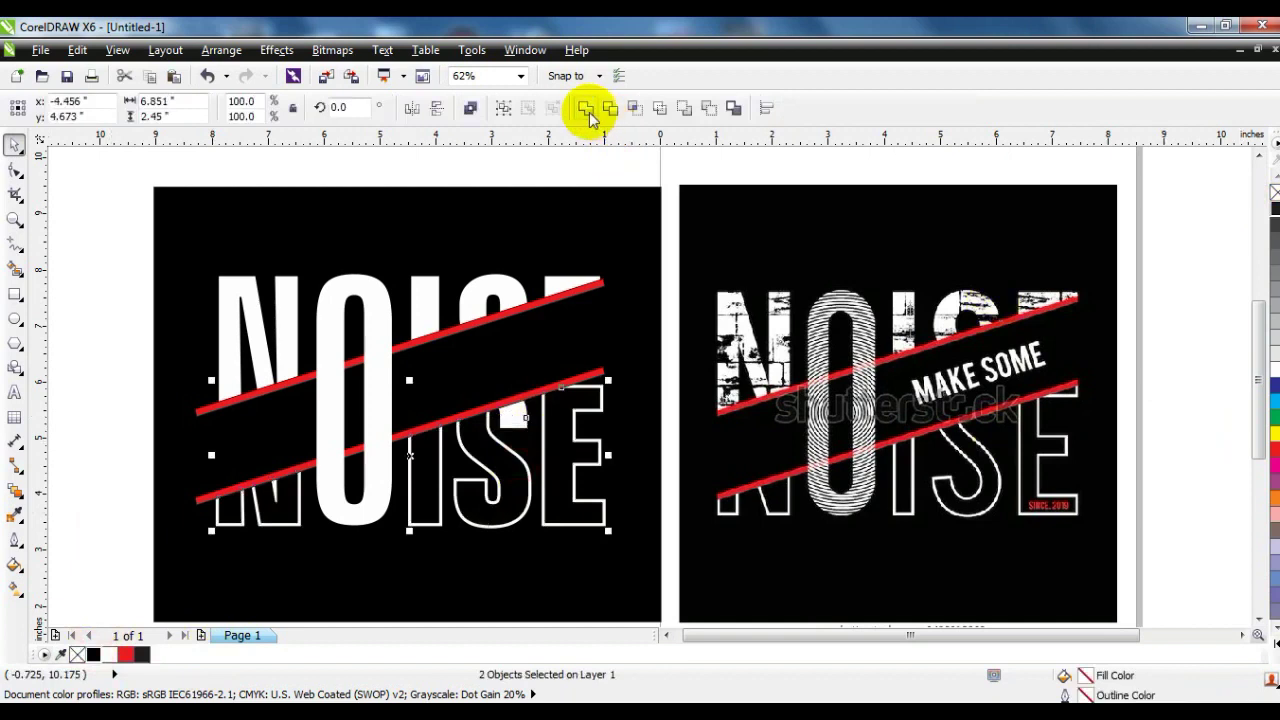
click(589, 108)
click(124, 373)
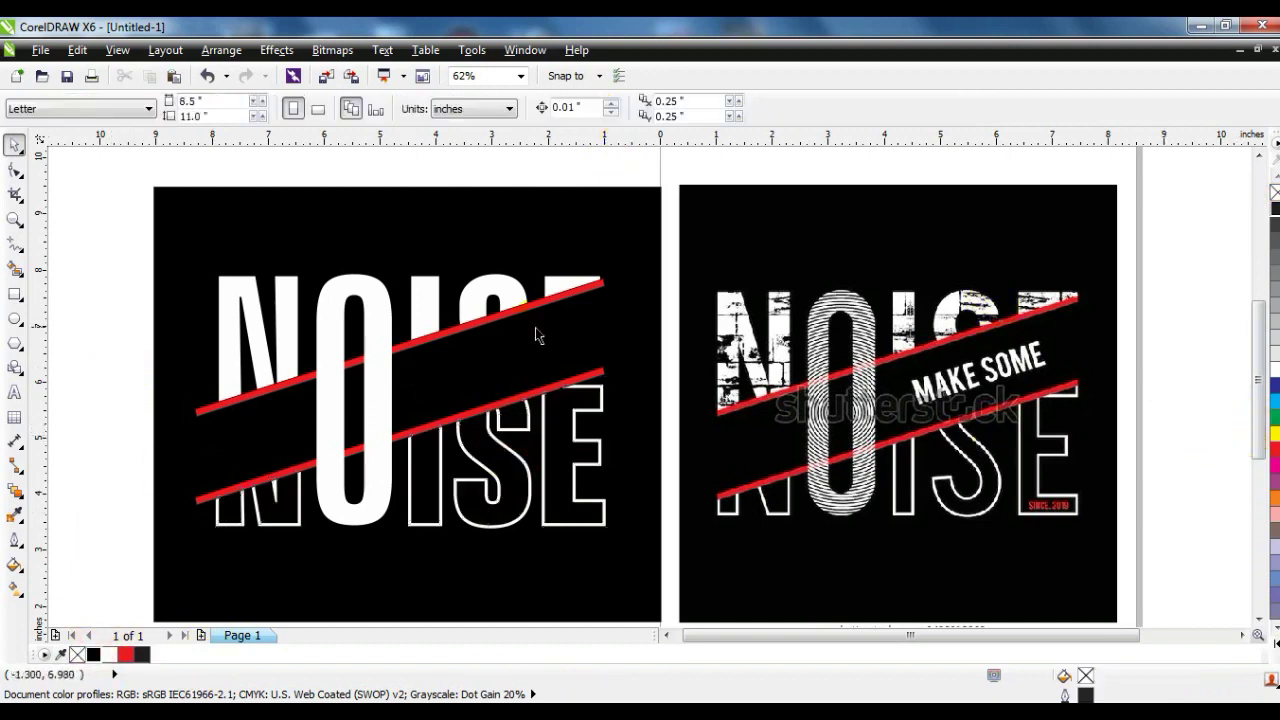
Step: Weld the upper N, I, S and E pieces above the upper red bar into a single curve
click(436, 293)
shift+click(483, 284)
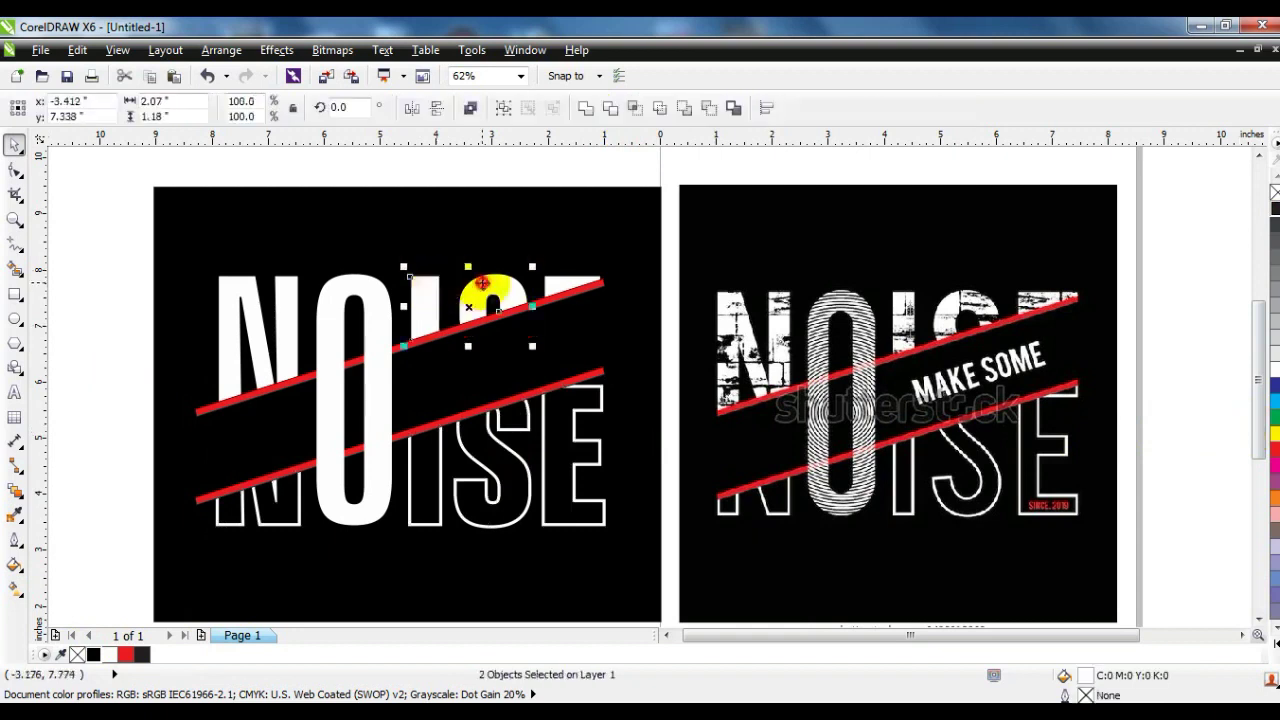
shift+click(243, 280)
click(584, 107)
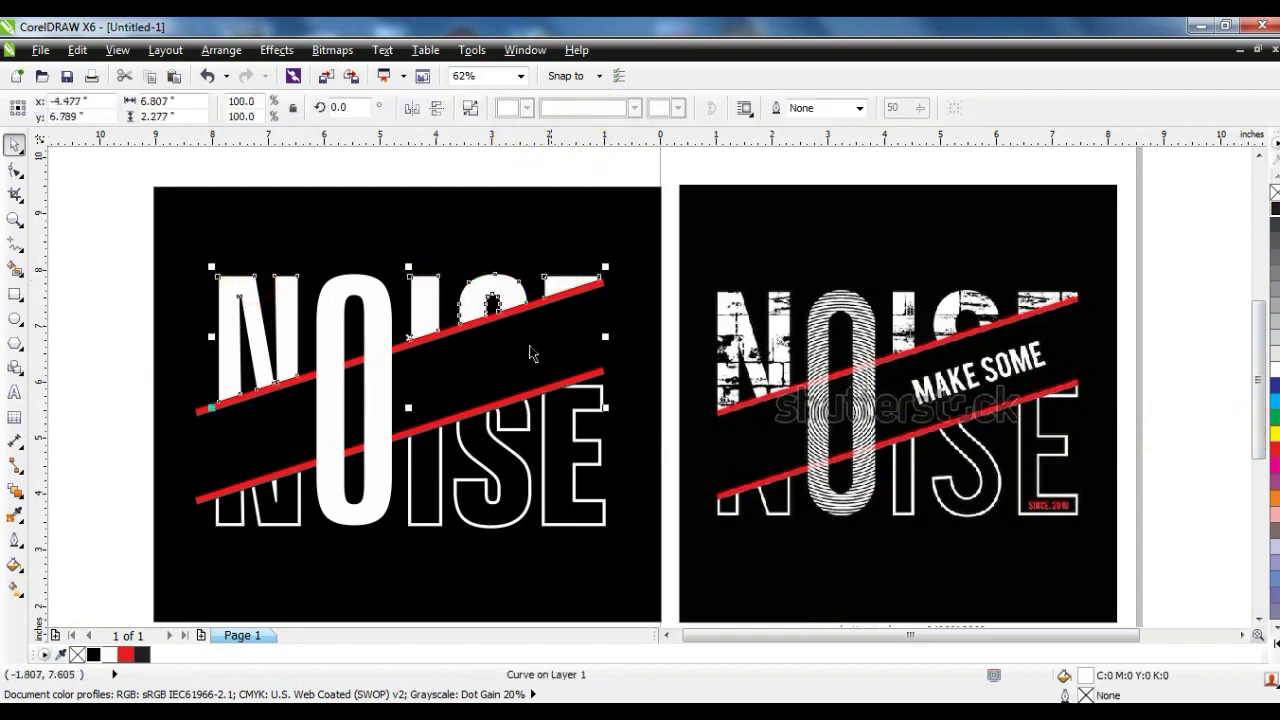
Step: Examine the black-and-white brick texture bitmap above the page
scroll(488, 424, down, 2)
click(692, 200)
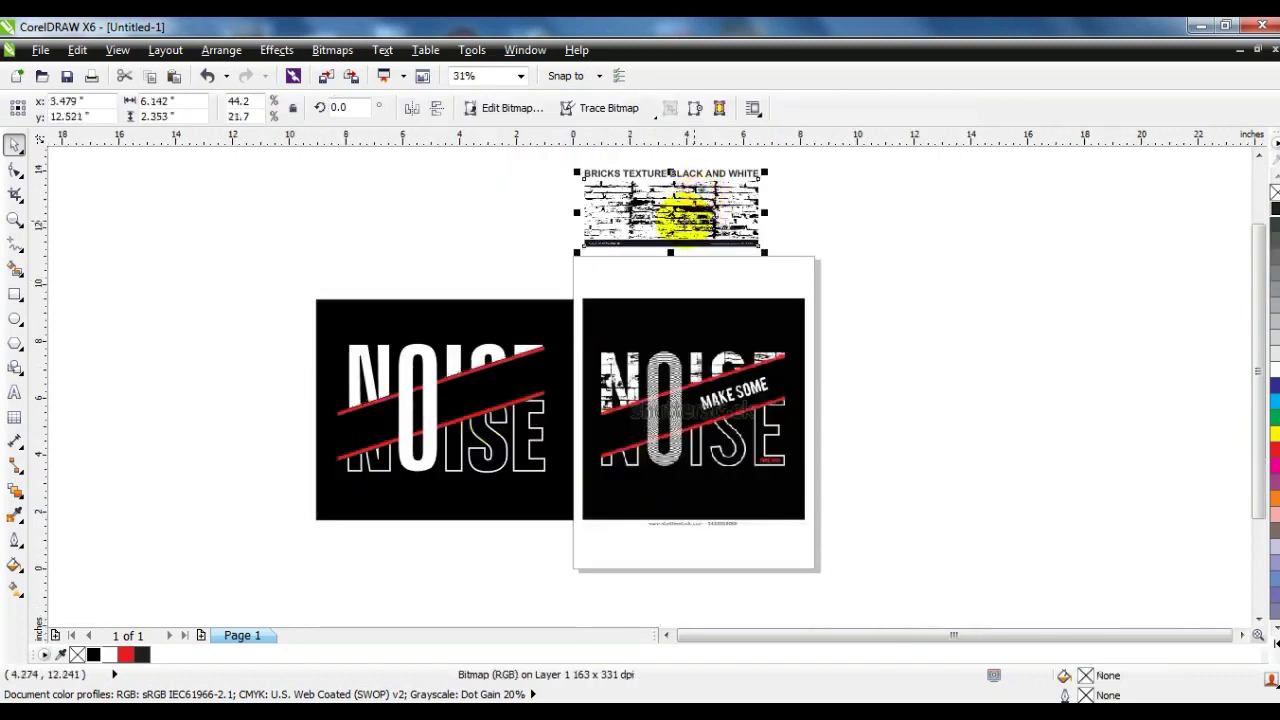
click(15, 219)
drag(569, 164, 777, 251)
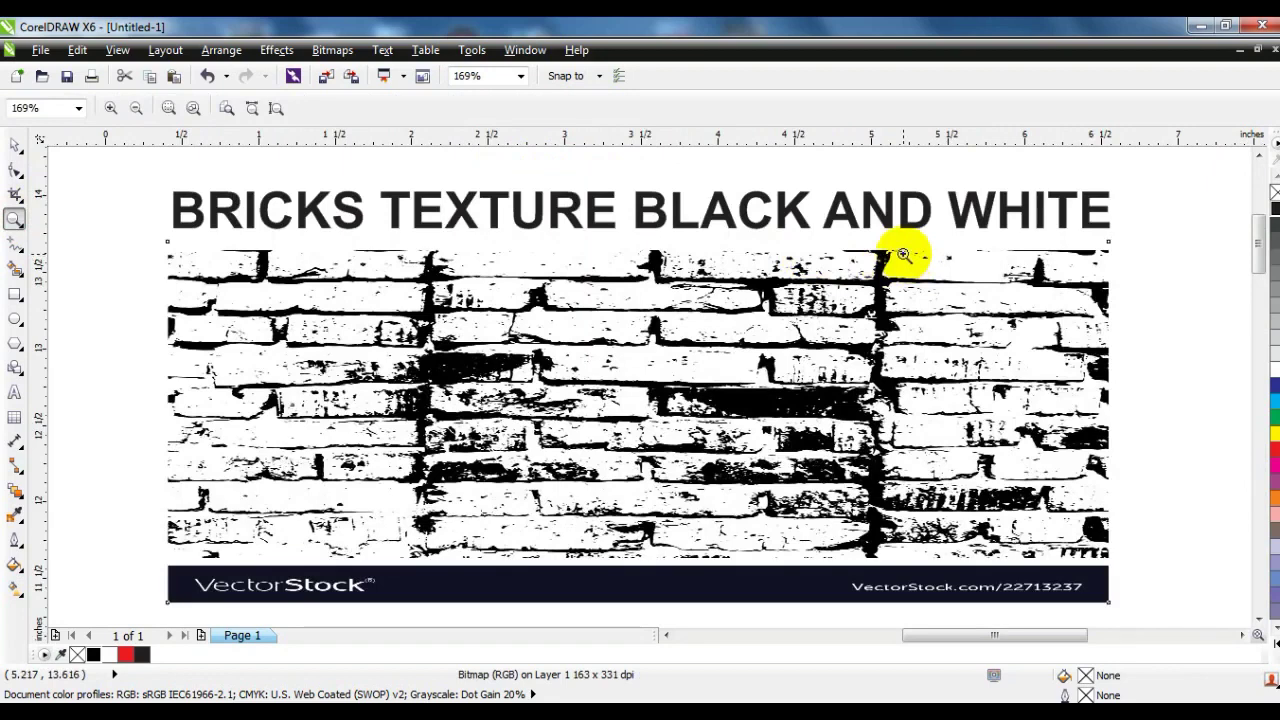
right_click(903, 255)
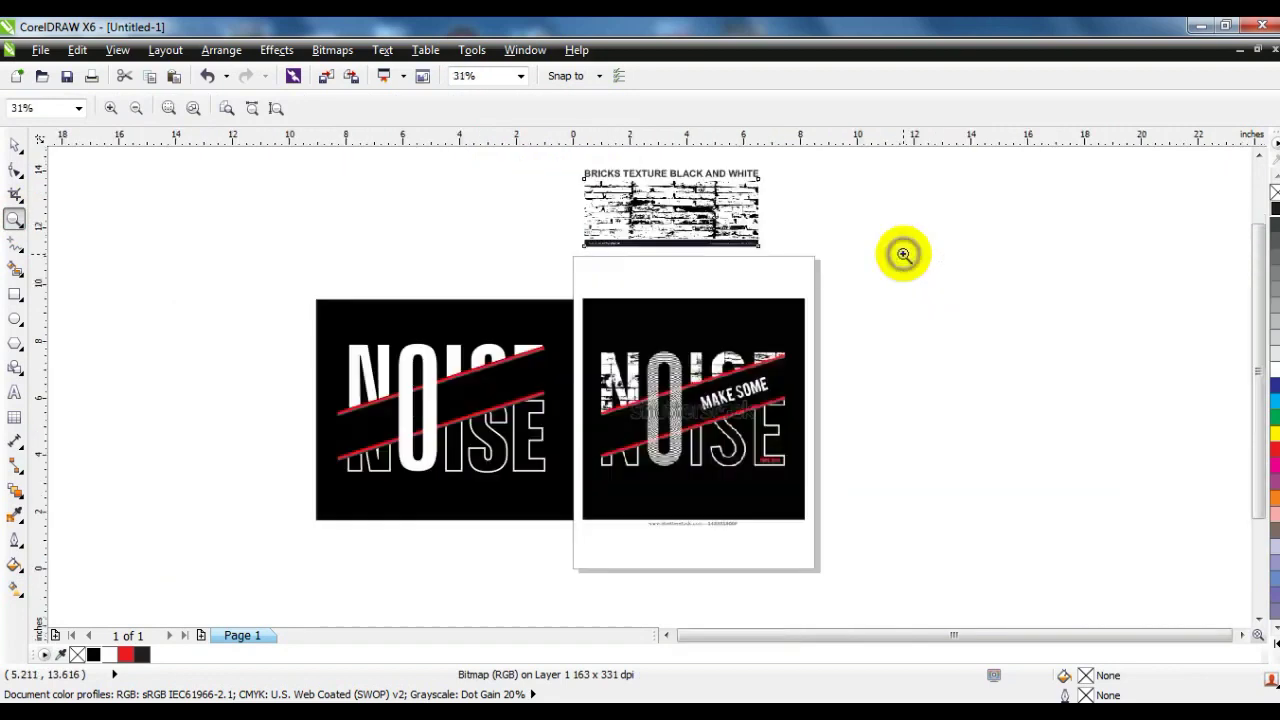
click(15, 145)
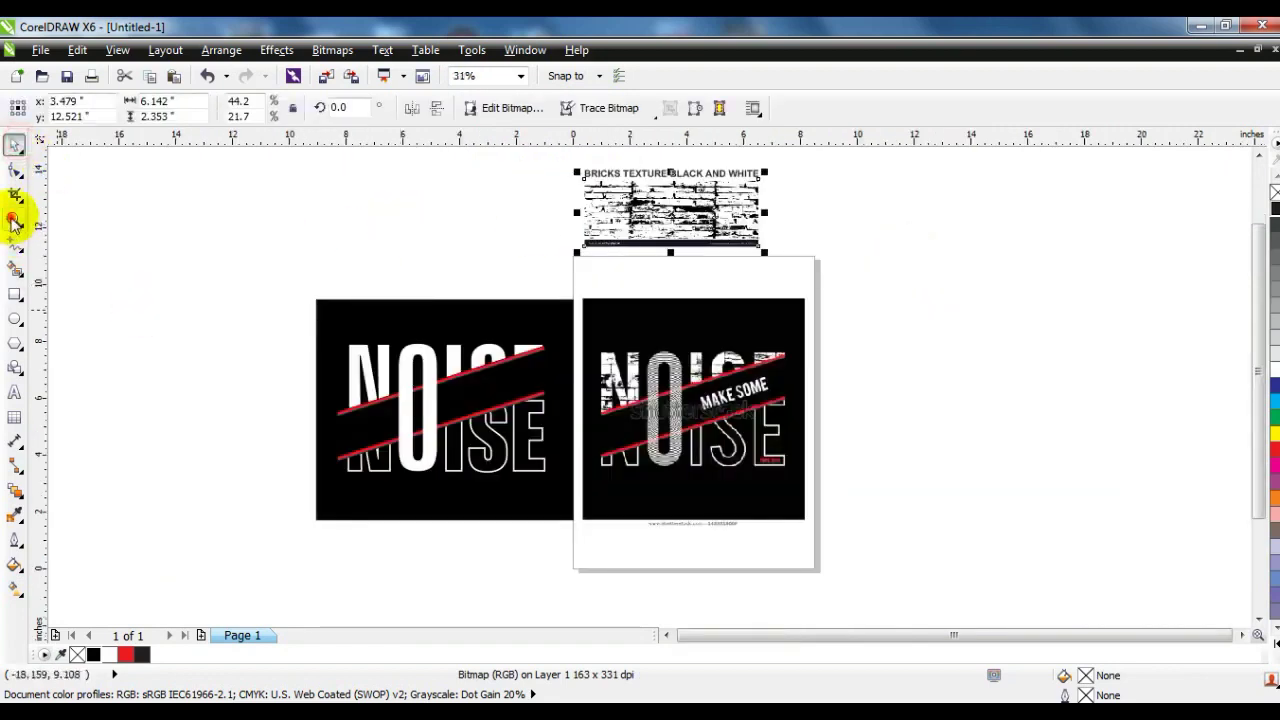
click(15, 219)
drag(274, 180, 929, 514)
Step: Move the brick texture onto the upper NOISE letters and enlarge it to about 7.1 x 3.4 inches to cover them
click(15, 145)
drag(707, 200, 355, 444)
key(ctrl+z)
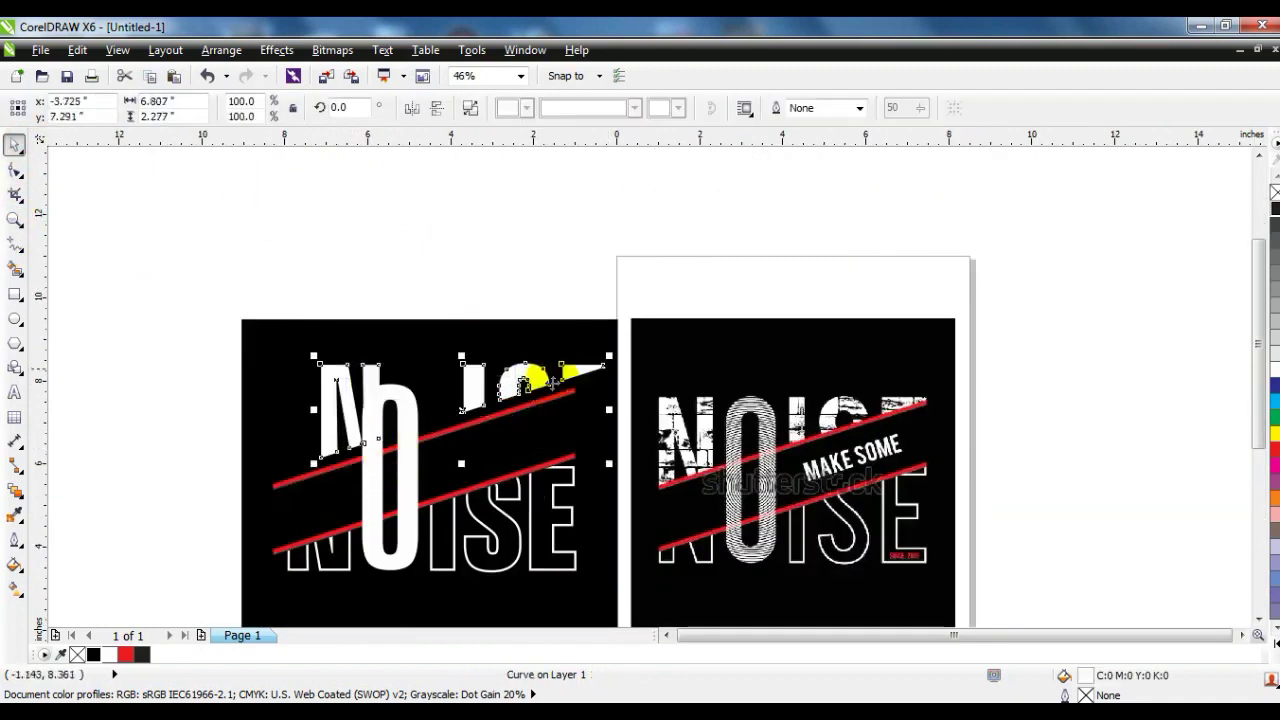
drag(760, 235, 408, 493)
drag(541, 428, 582, 428)
drag(427, 492, 427, 508)
Step: PowerClip the brick texture inside the upper NOISE lettering
click(276, 50)
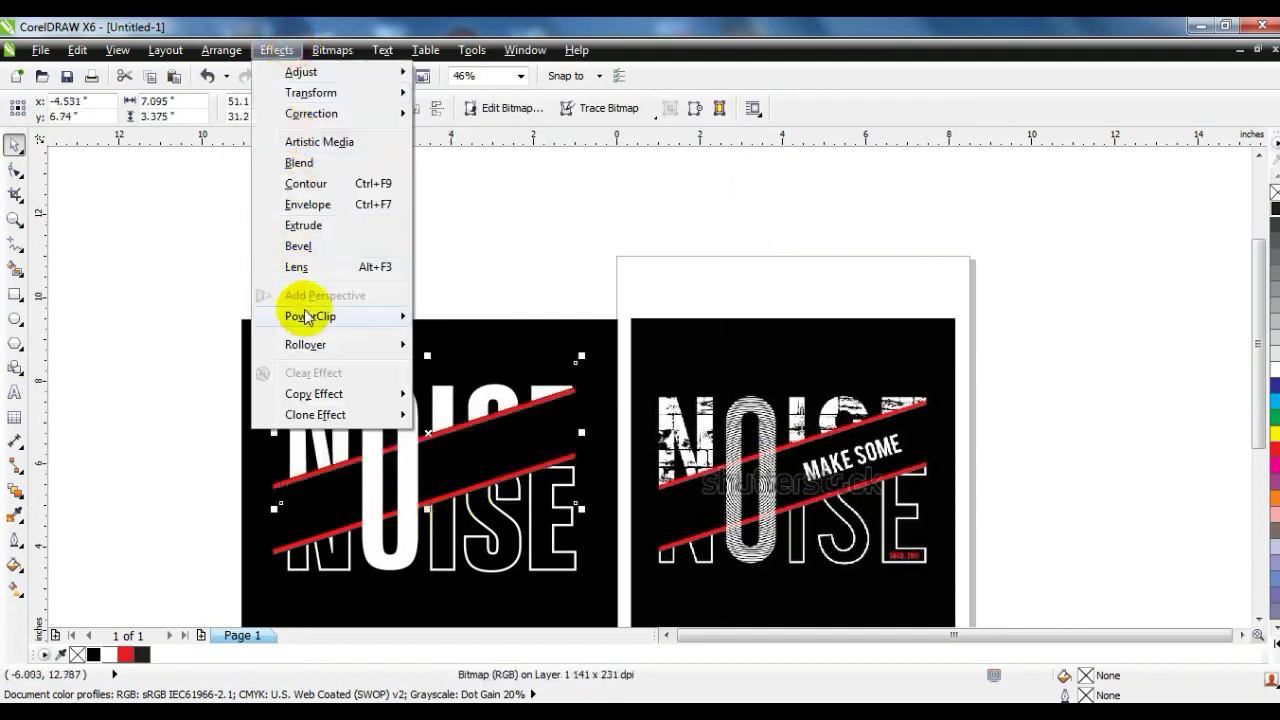
click(432, 316)
click(298, 388)
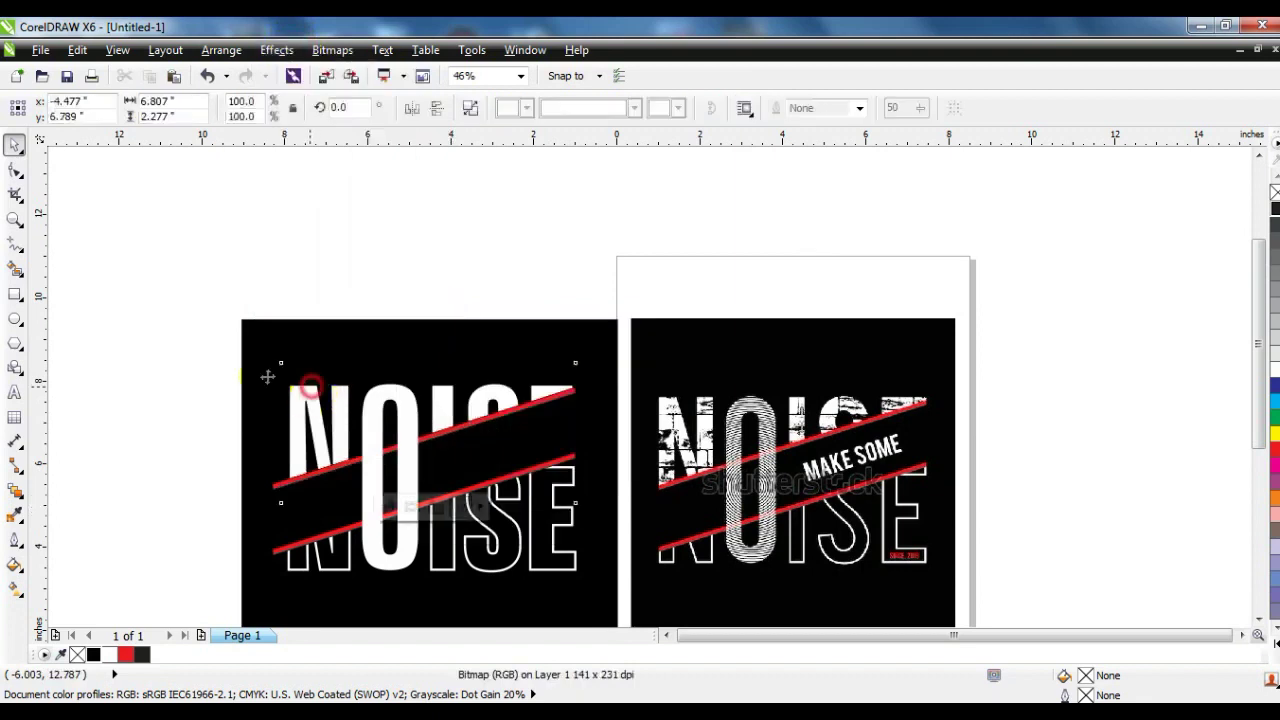
click(171, 320)
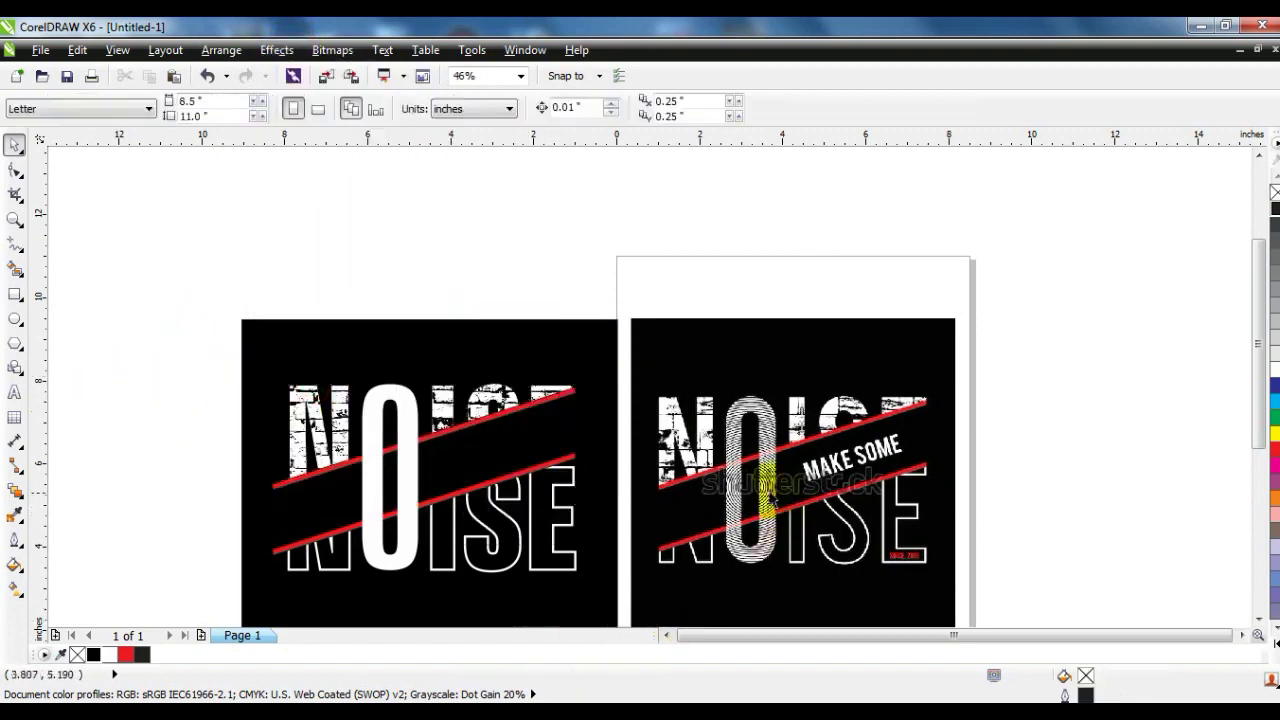
Step: Draw a circle about 7.9 inches across in the empty area to the left of the black artwork
click(14, 218)
drag(713, 383, 788, 570)
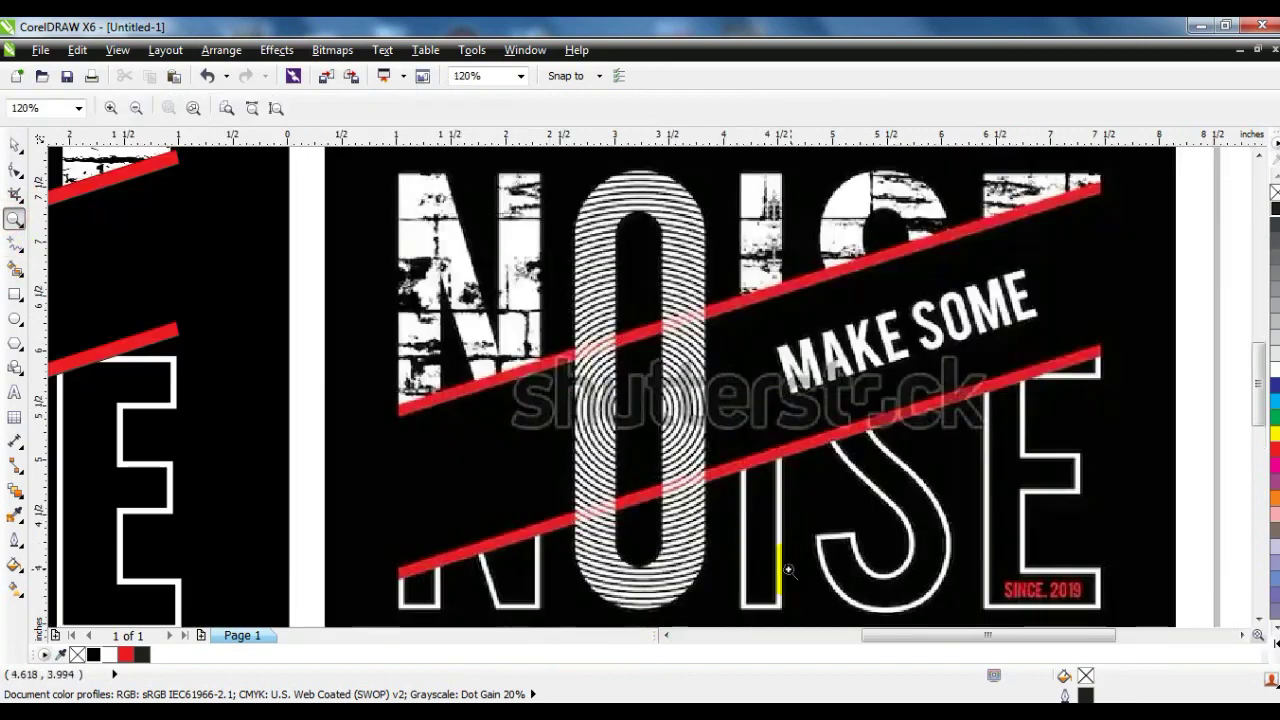
right_click(698, 518)
right_click(680, 571)
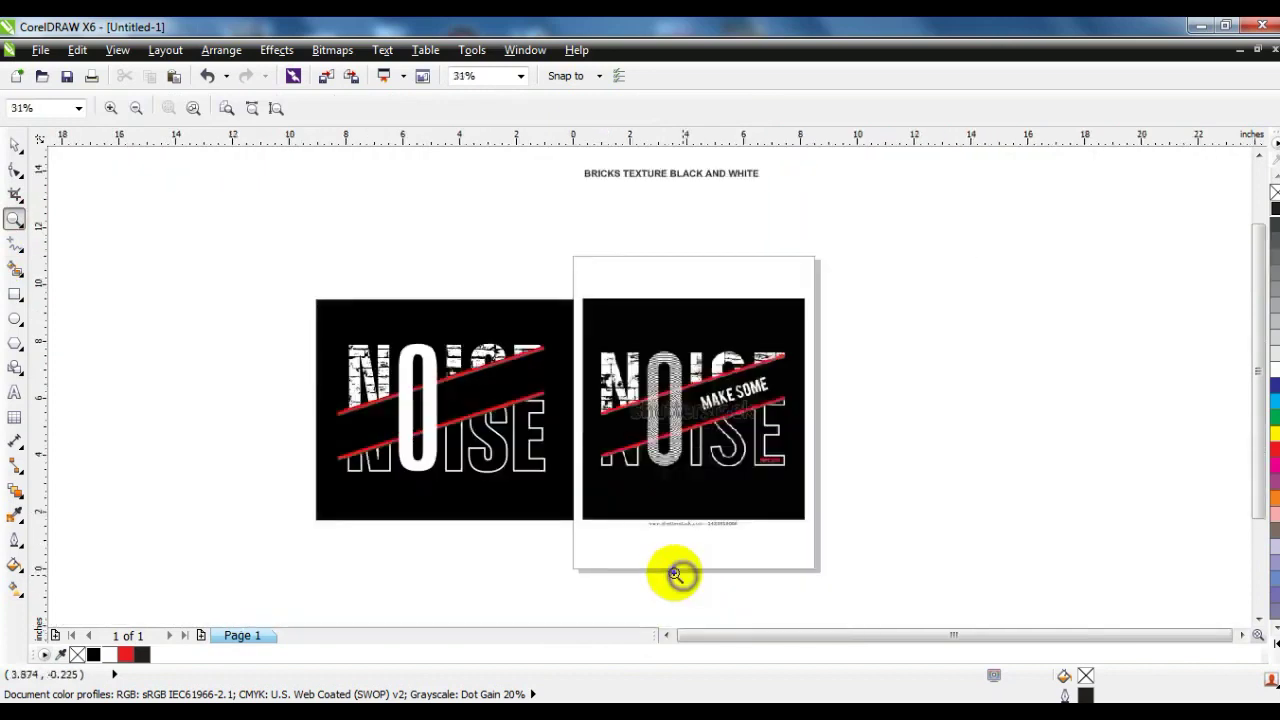
click(665, 635)
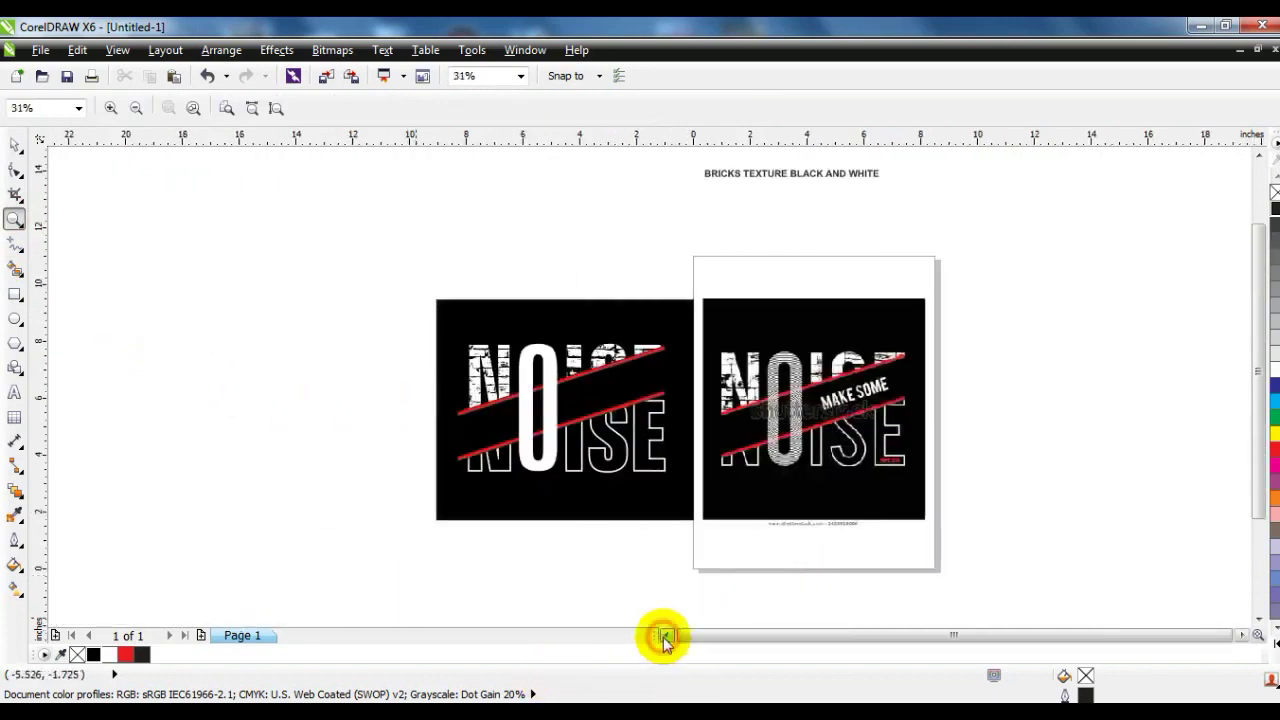
click(15, 319)
drag(116, 289, 257, 523)
click(15, 145)
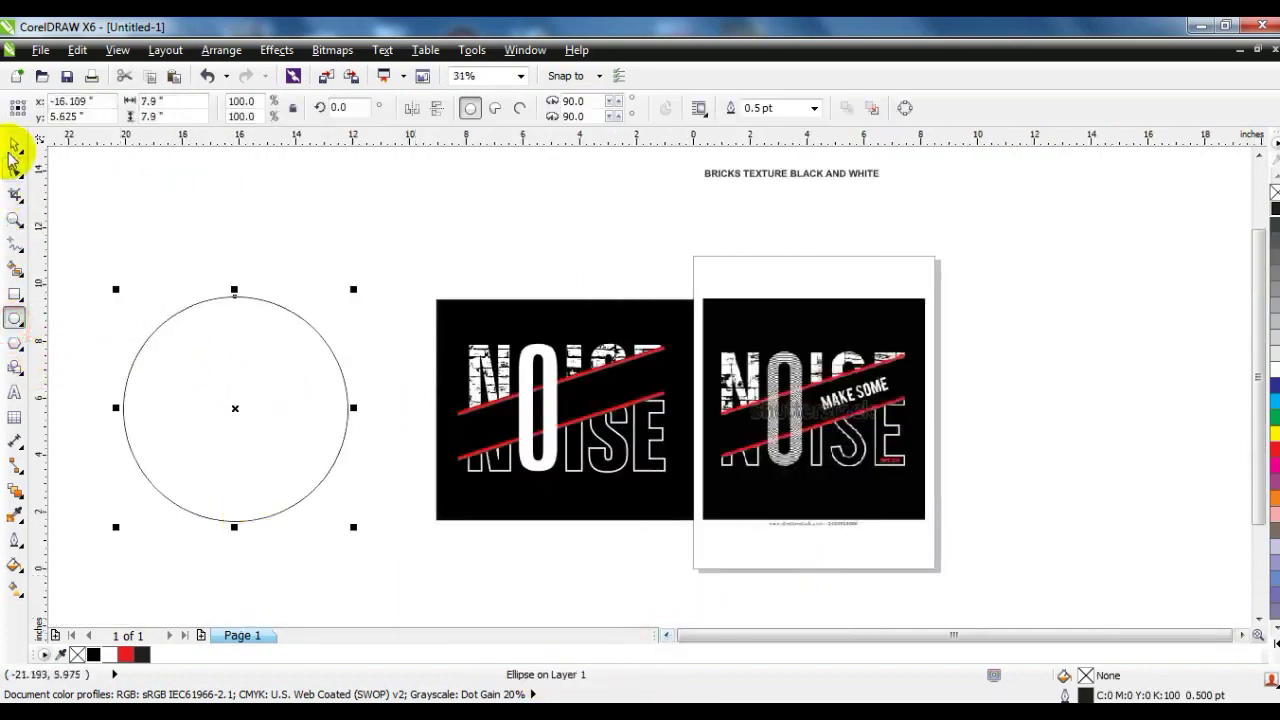
Step: Set the circle's outline width to 3 pt
click(14, 541)
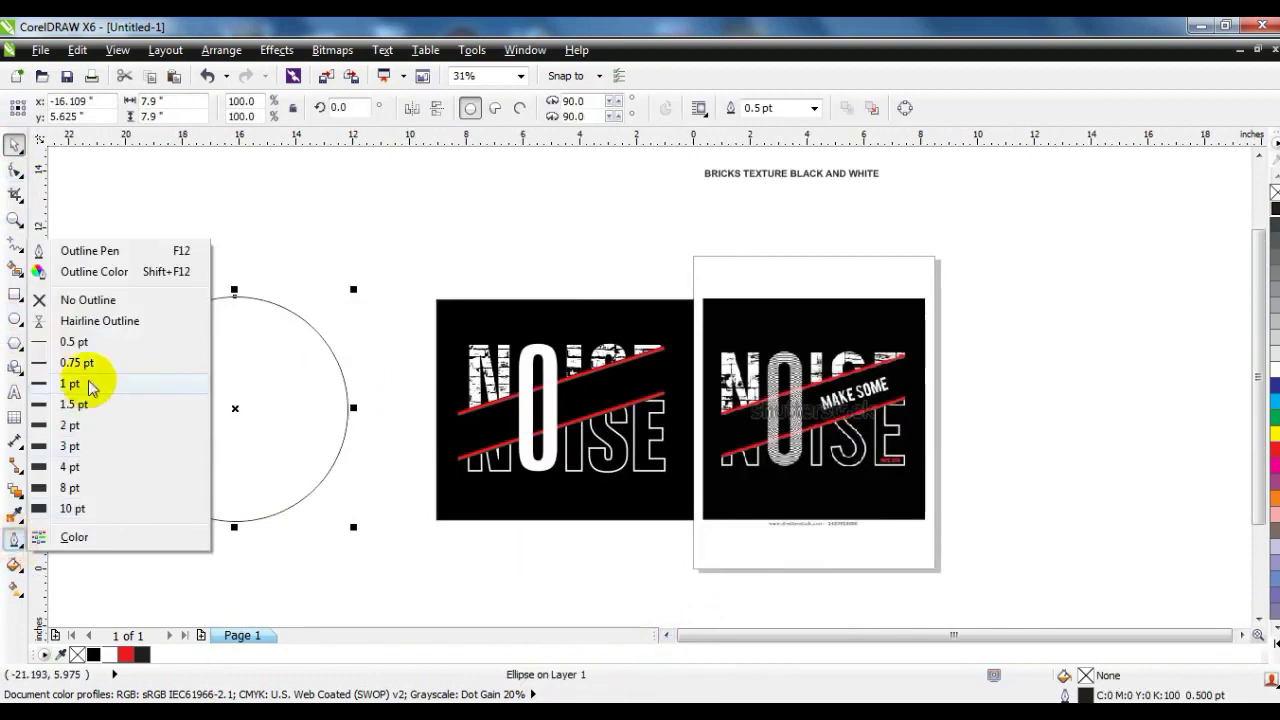
click(68, 428)
click(14, 541)
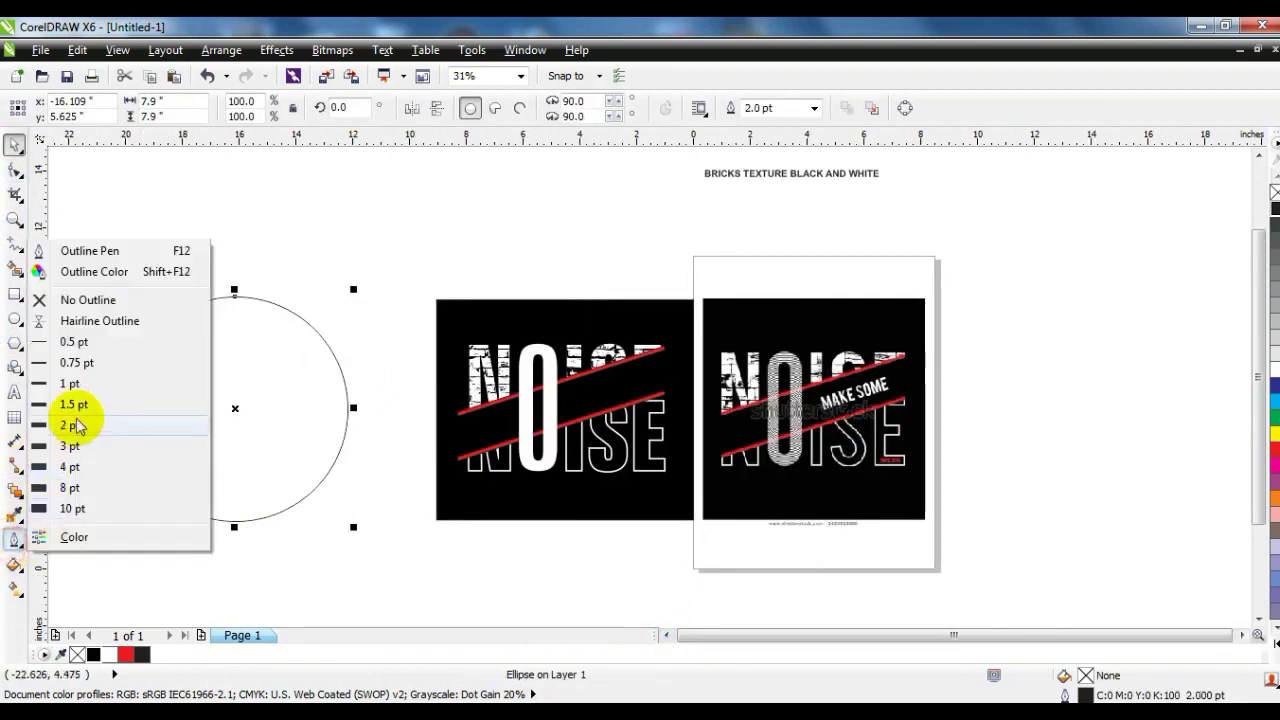
click(72, 446)
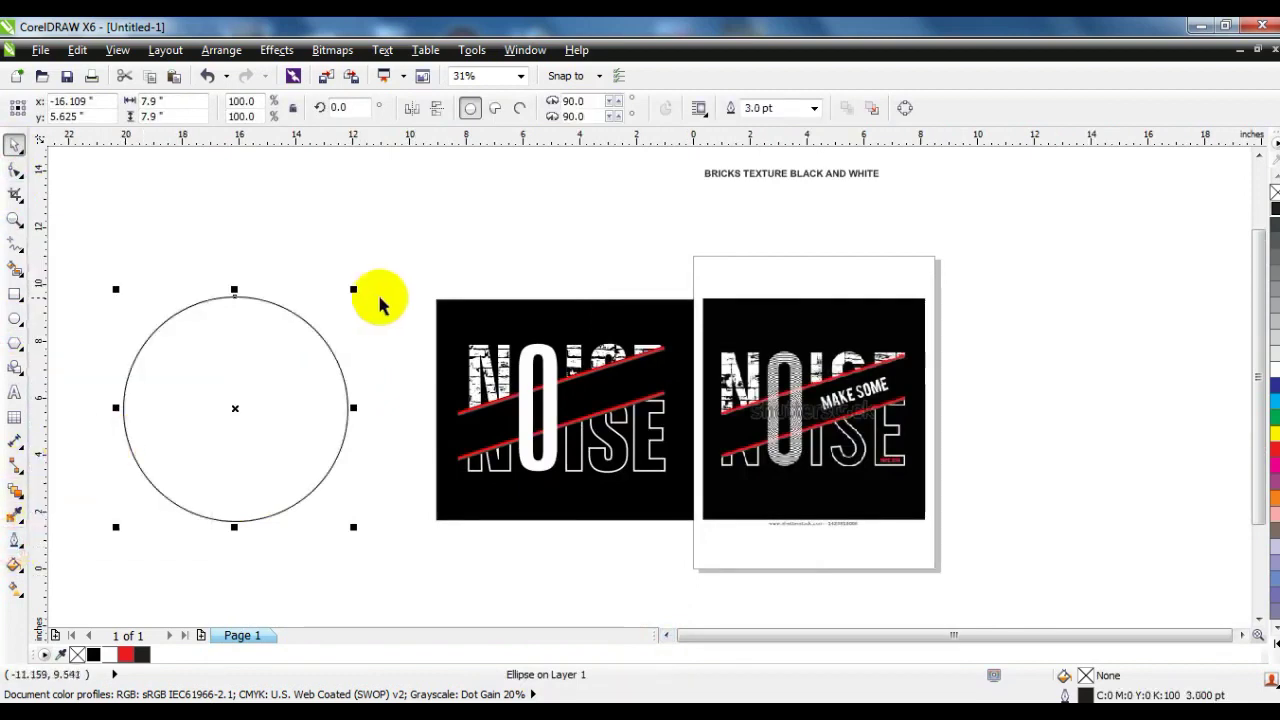
Step: Try to fill the circle with concentric rings by repeating a slightly scaled-down duplicate toward its centre
drag(353, 289, 348, 295)
key(ctrl+r)
key(ctrl+r)
key(ctrl+r)
key(ctrl+r)
key(ctrl+r)
key(ctrl+r)
key(ctrl+r)
key(ctrl+r)
key(ctrl+r)
key(ctrl+r)
key(ctrl+r)
key(ctrl+r)
key(ctrl+r)
key(ctrl+r)
key(ctrl+r)
key(ctrl+r)
key(ctrl+r)
key(ctrl+r)
key(ctrl+r)
key(ctrl+r)
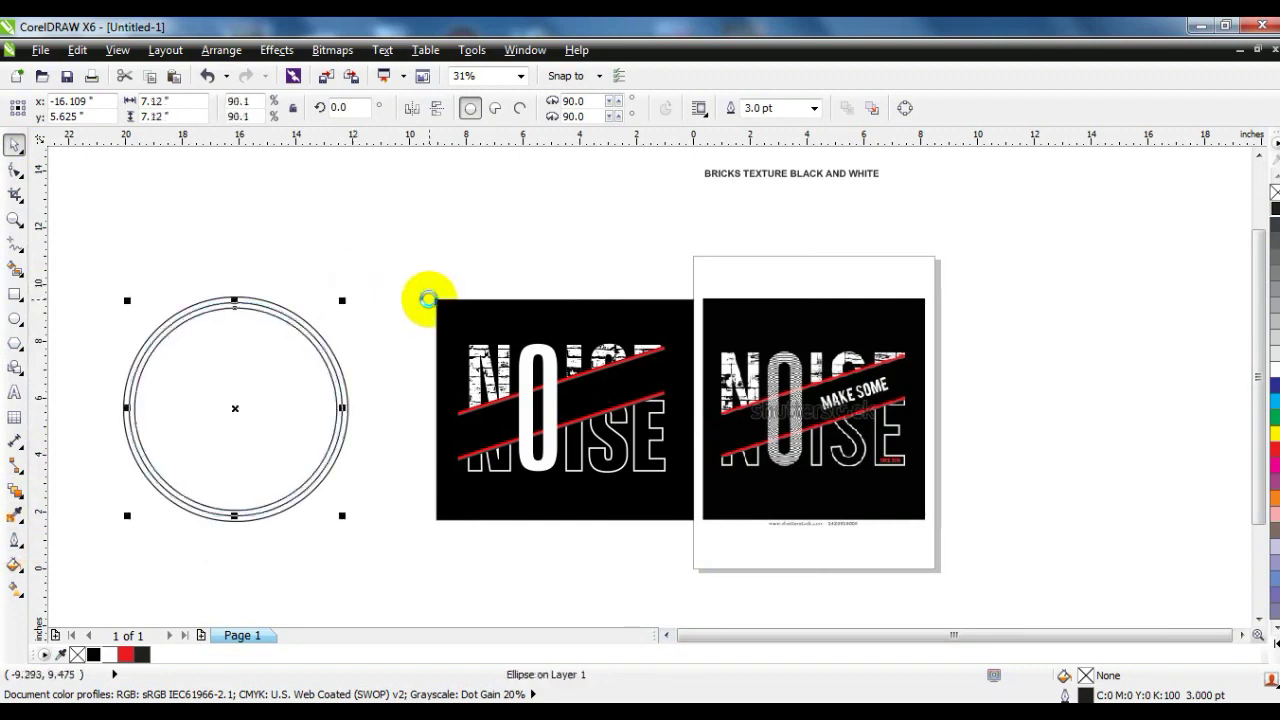
key(ctrl+r)
key(ctrl+r)
key(ctrl+r)
key(ctrl+r)
key(ctrl+r)
key(ctrl+r)
key(ctrl+r)
key(ctrl+r)
key(ctrl+r)
key(ctrl+r)
key(ctrl+r)
key(ctrl+r)
key(ctrl+r)
key(ctrl+r)
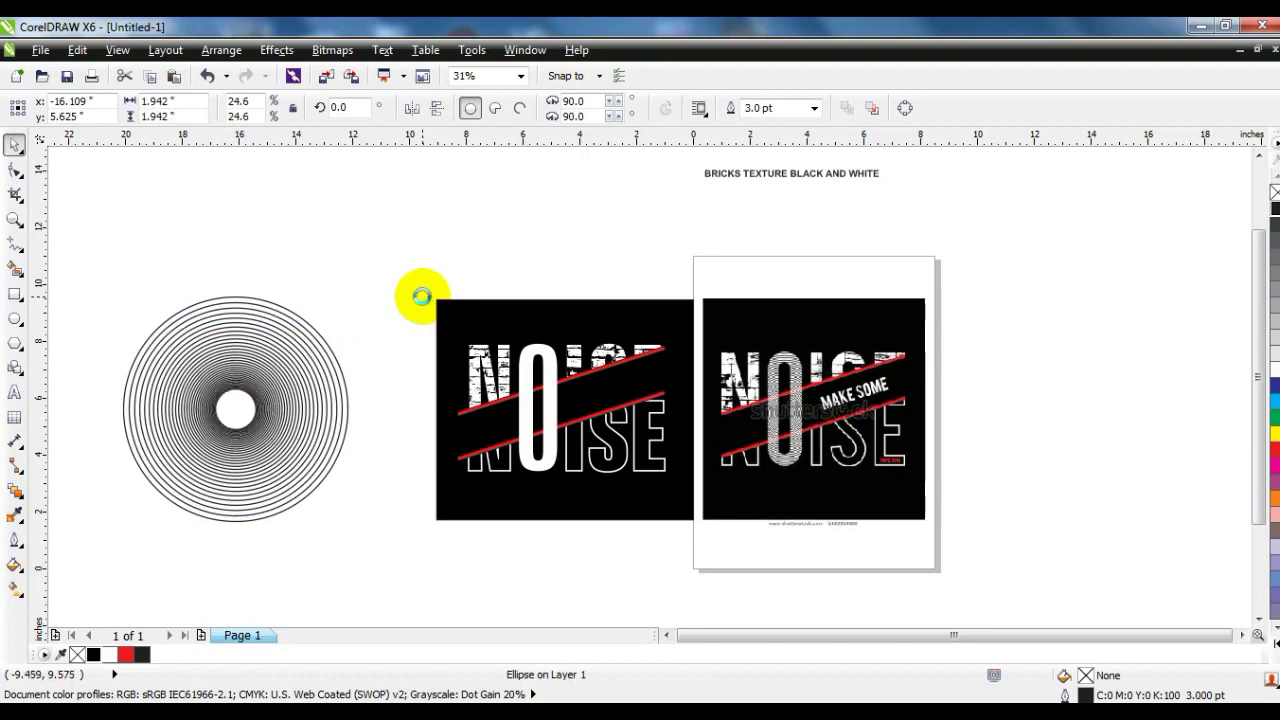
Step: Undo the repeated scaled-down ring duplicates
key(ctrl+z)
key(ctrl+z)
key(ctrl+z)
key(ctrl+z)
key(ctrl+z)
key(ctrl+z)
key(ctrl+z)
key(ctrl+z)
key(ctrl+z)
key(ctrl+z)
key(ctrl+z)
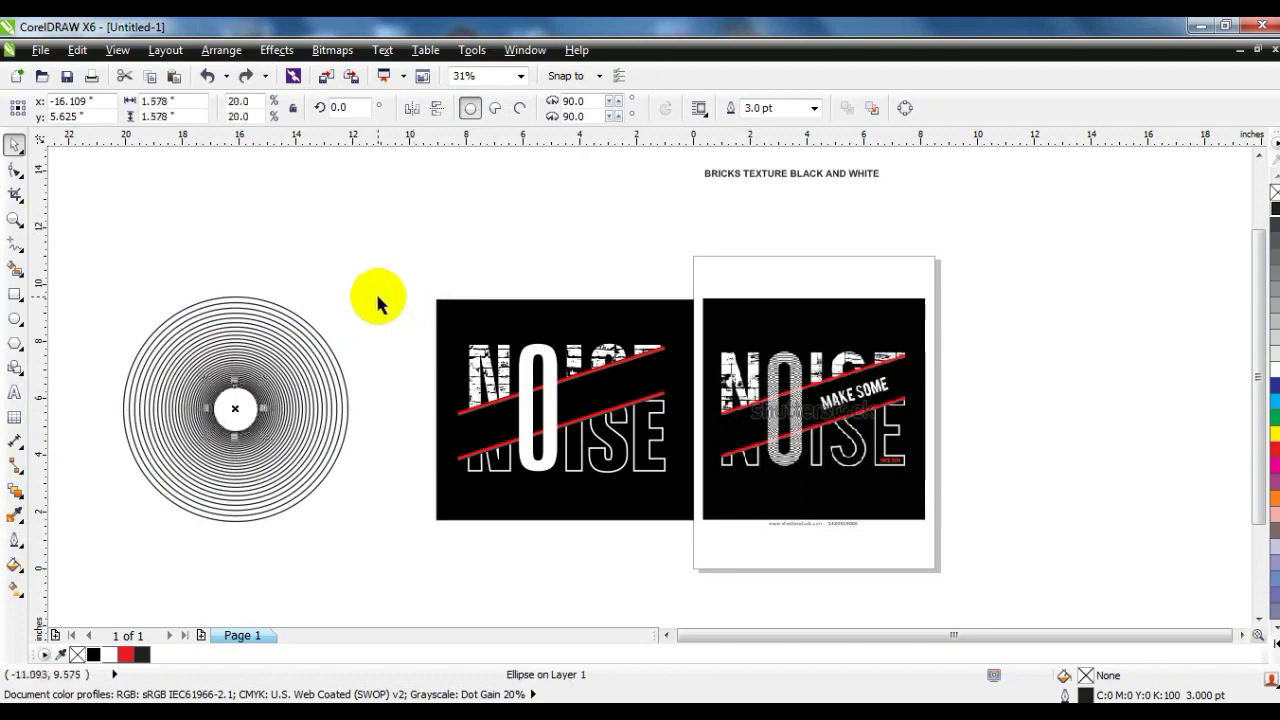
key(ctrl+z)
key(ctrl+z)
key(ctrl+z)
key(ctrl+z)
key(ctrl+z)
key(ctrl+z)
key(ctrl+z)
key(ctrl+z)
key(ctrl+z)
key(ctrl+z)
key(ctrl+z)
key(ctrl+z)
key(ctrl+z)
key(ctrl+z)
key(ctrl+z)
key(ctrl+z)
key(ctrl+z)
key(ctrl+z)
key(ctrl+z)
key(ctrl+z)
Step: Try a smaller concentric copy inside the circle, and undo the copies back to the single circle
drag(348, 294, 330, 316)
click(330, 314)
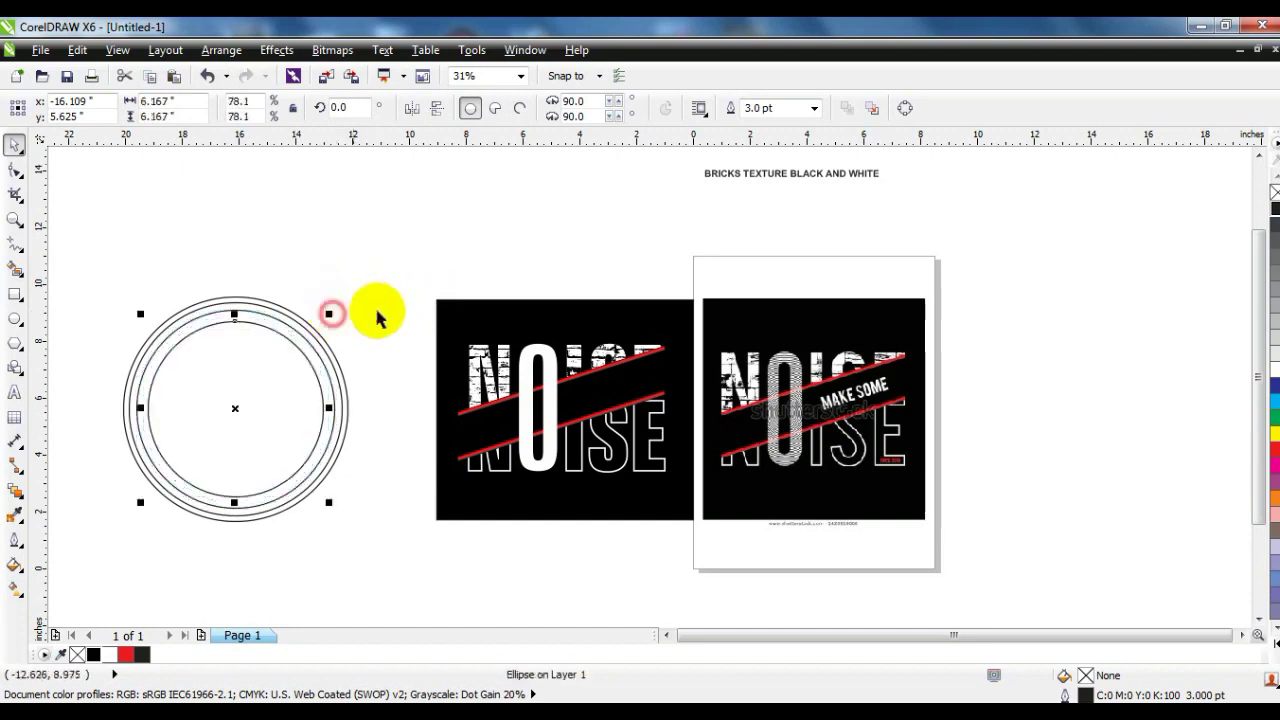
key(ctrl+z)
key(ctrl+z)
key(ctrl+z)
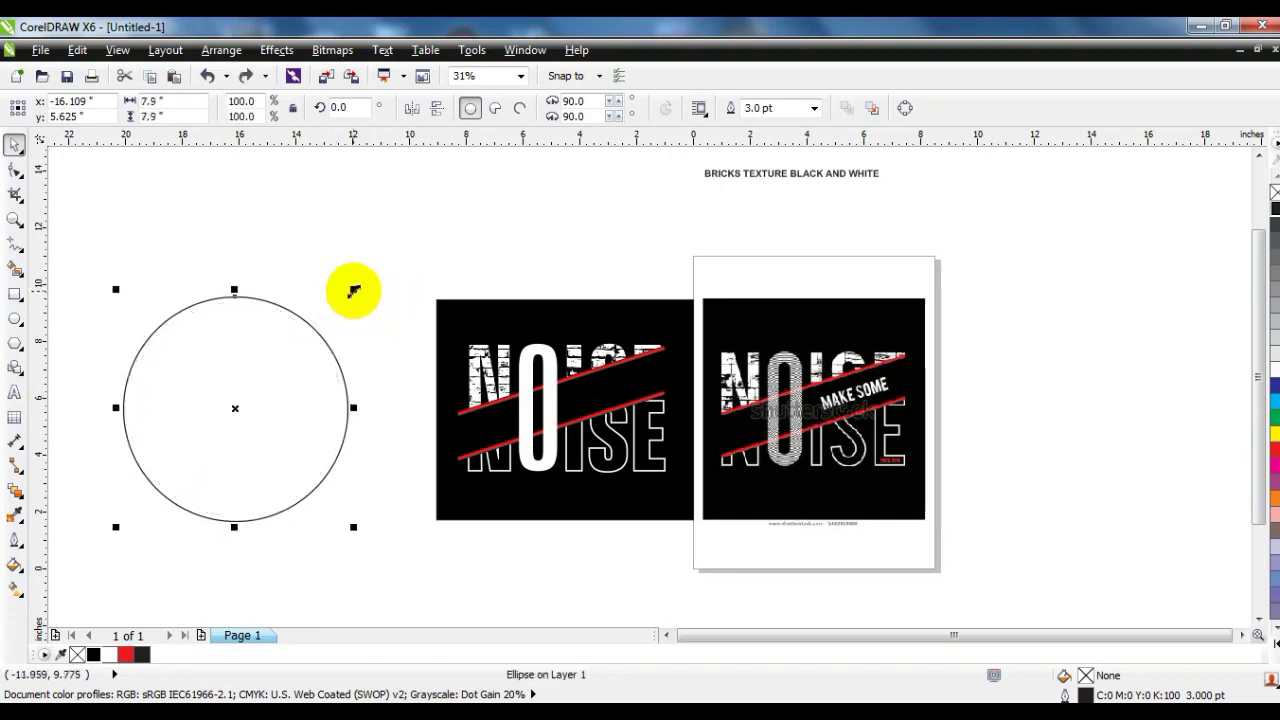
Step: Contour the circle inward with 19 steps at a 0.167-inch offset to form concentric rings
click(20, 497)
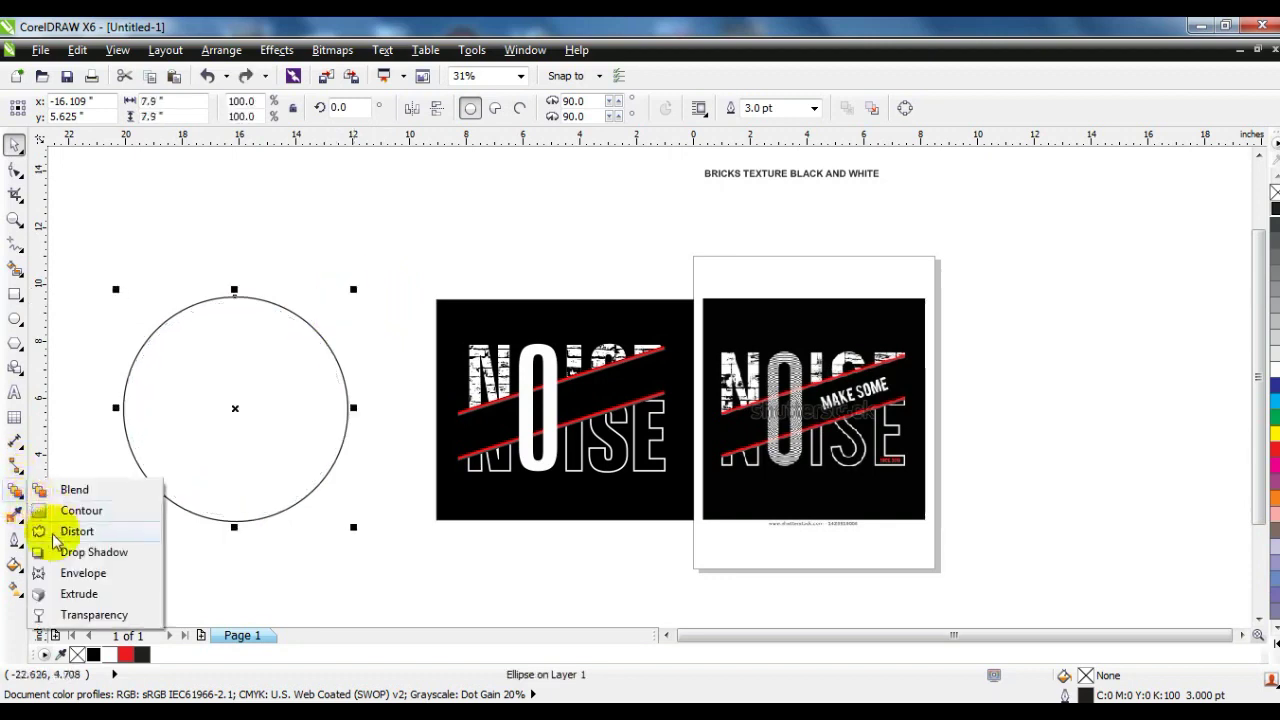
click(70, 512)
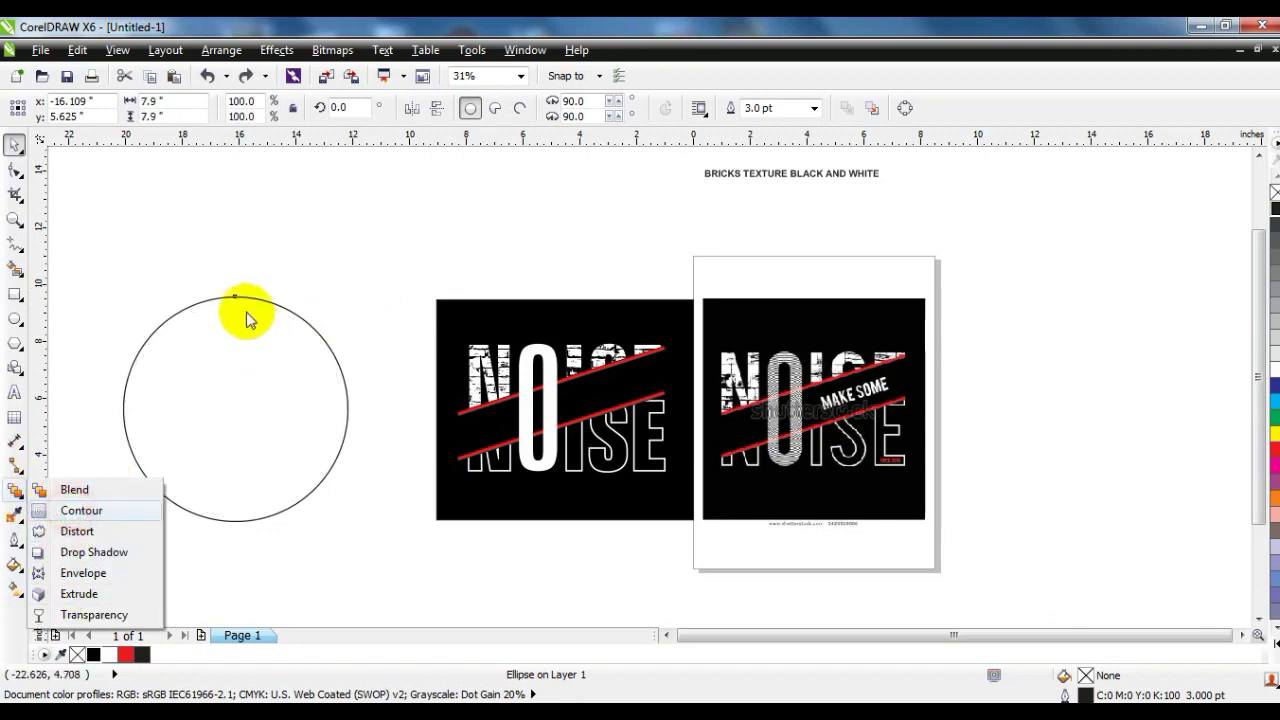
drag(234, 300, 235, 391)
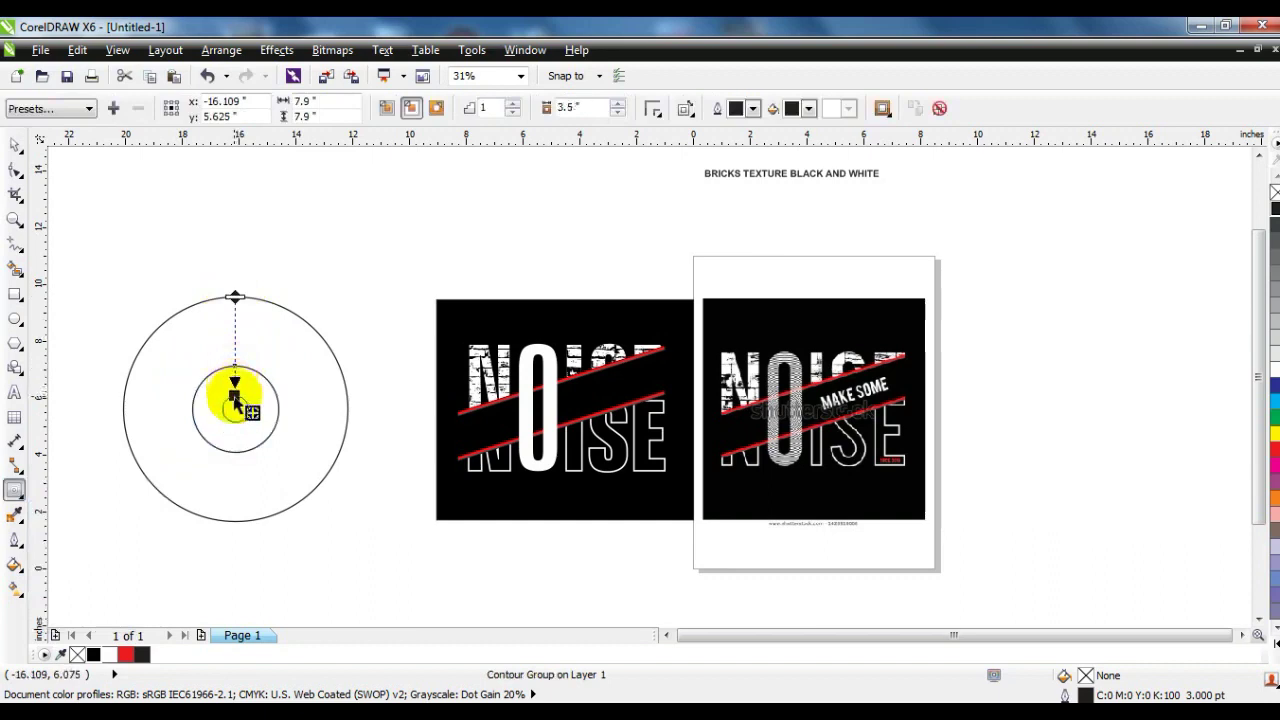
drag(236, 402, 236, 338)
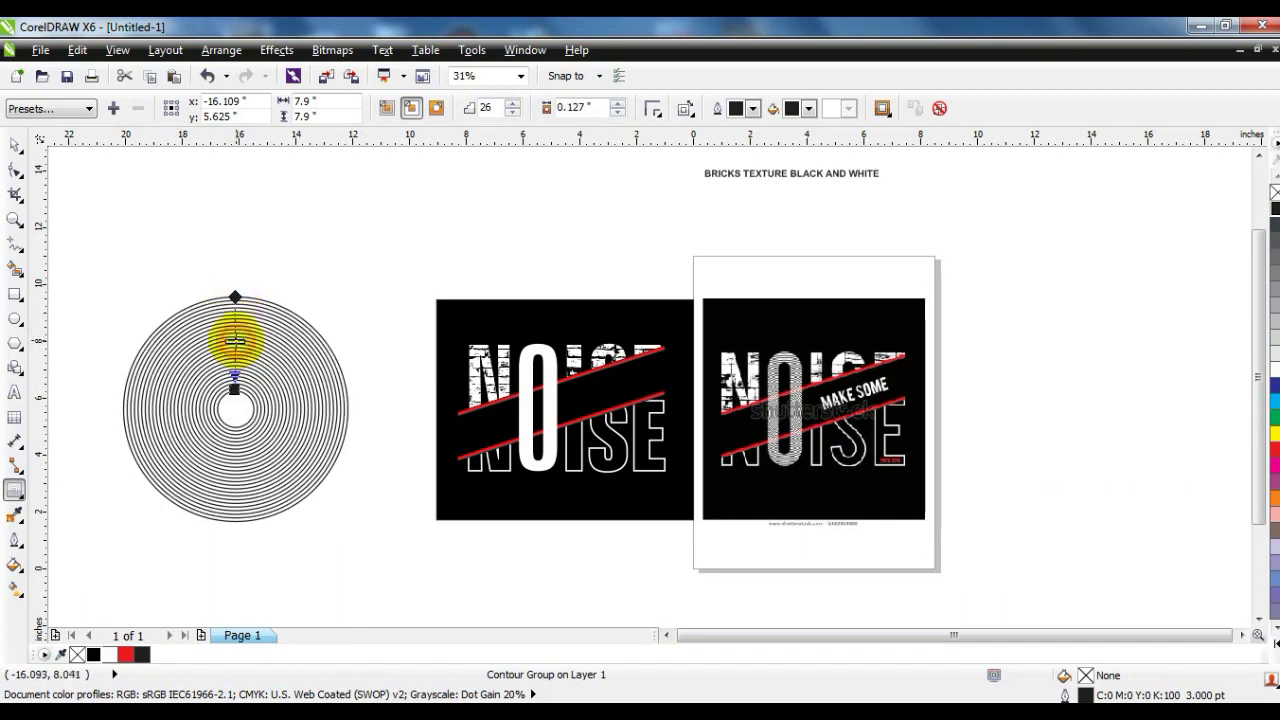
click(15, 145)
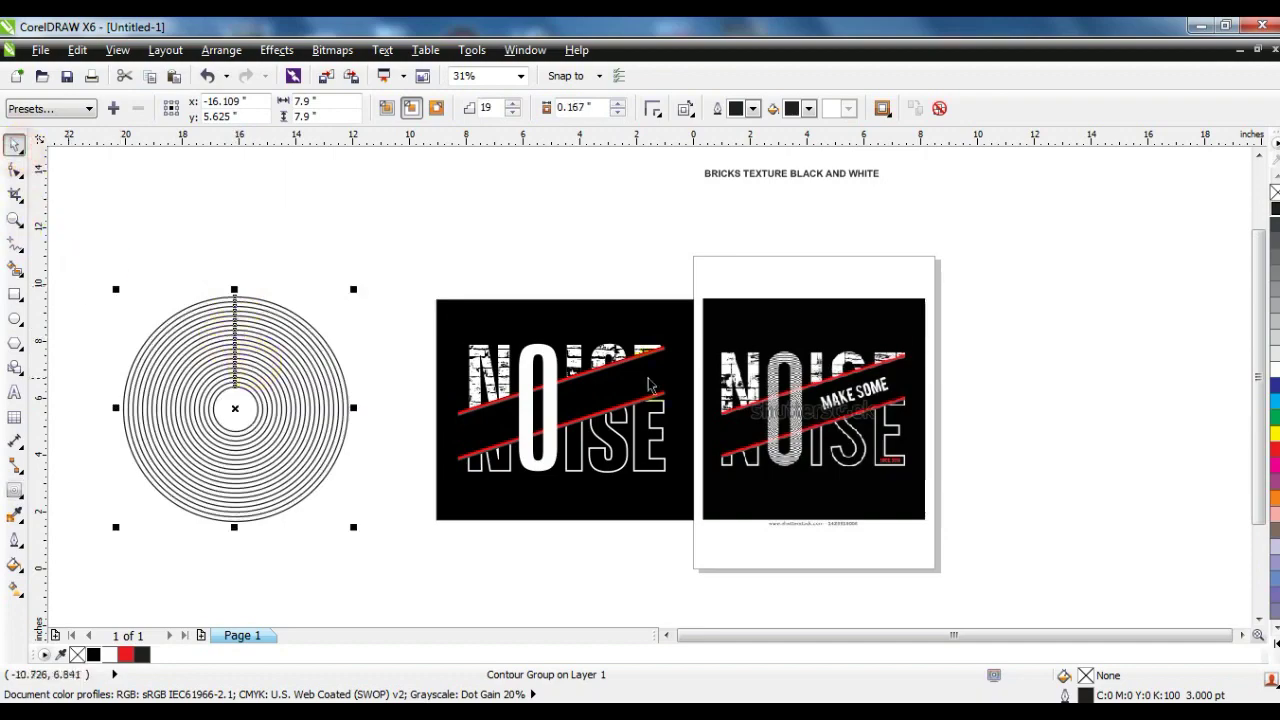
Step: Centre the contoured rings on the tall white O and shrink them to about 3.9 inches across
shift+click(545, 360)
key(c)
scroll(688, 290, up, 2)
key(Escape)
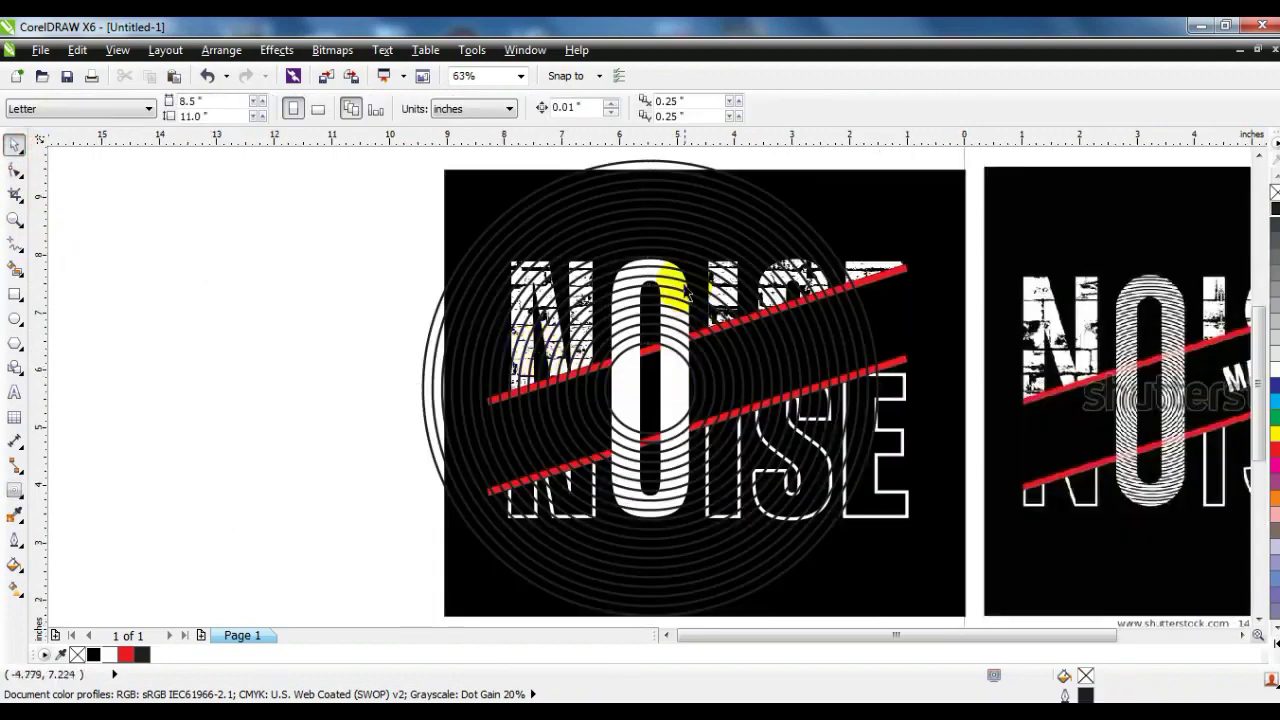
click(702, 232)
drag(880, 152, 650, 248)
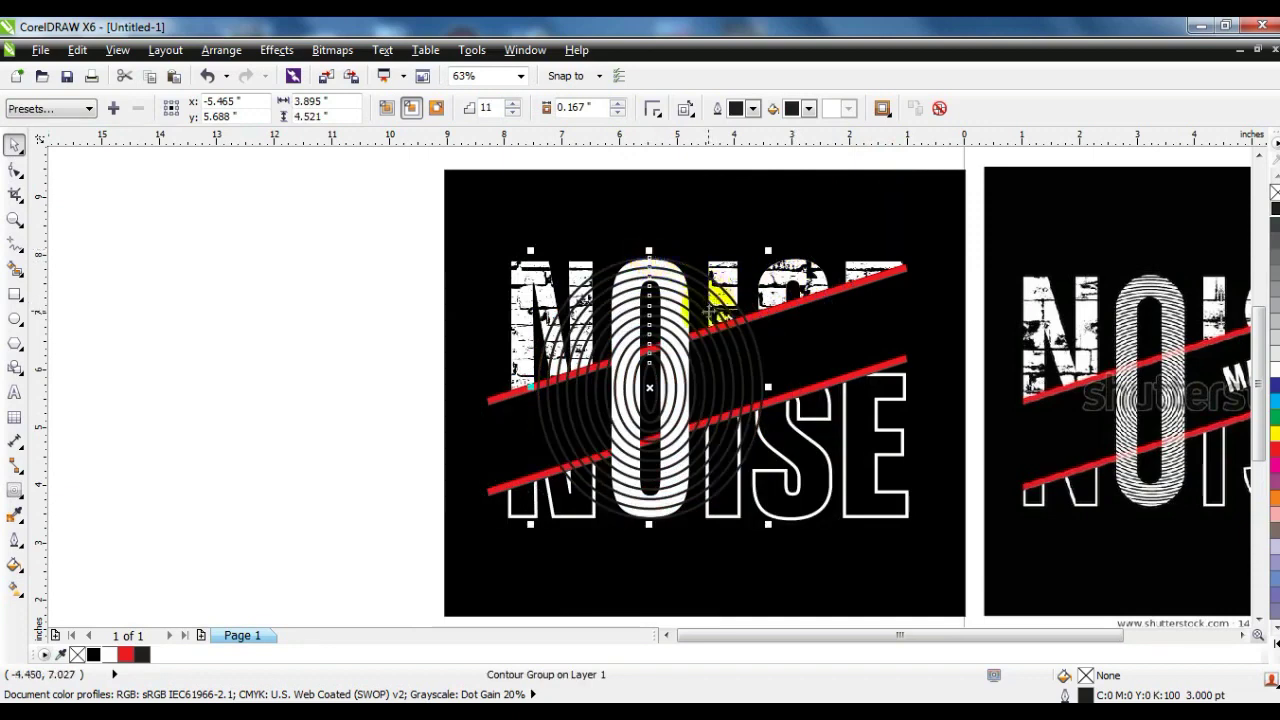
key(ctrl+z)
Step: Move the rings off the artwork to its left and tighten their contour to 26 steps at a 0.067-inch offset
drag(650, 388, 146, 388)
click(14, 493)
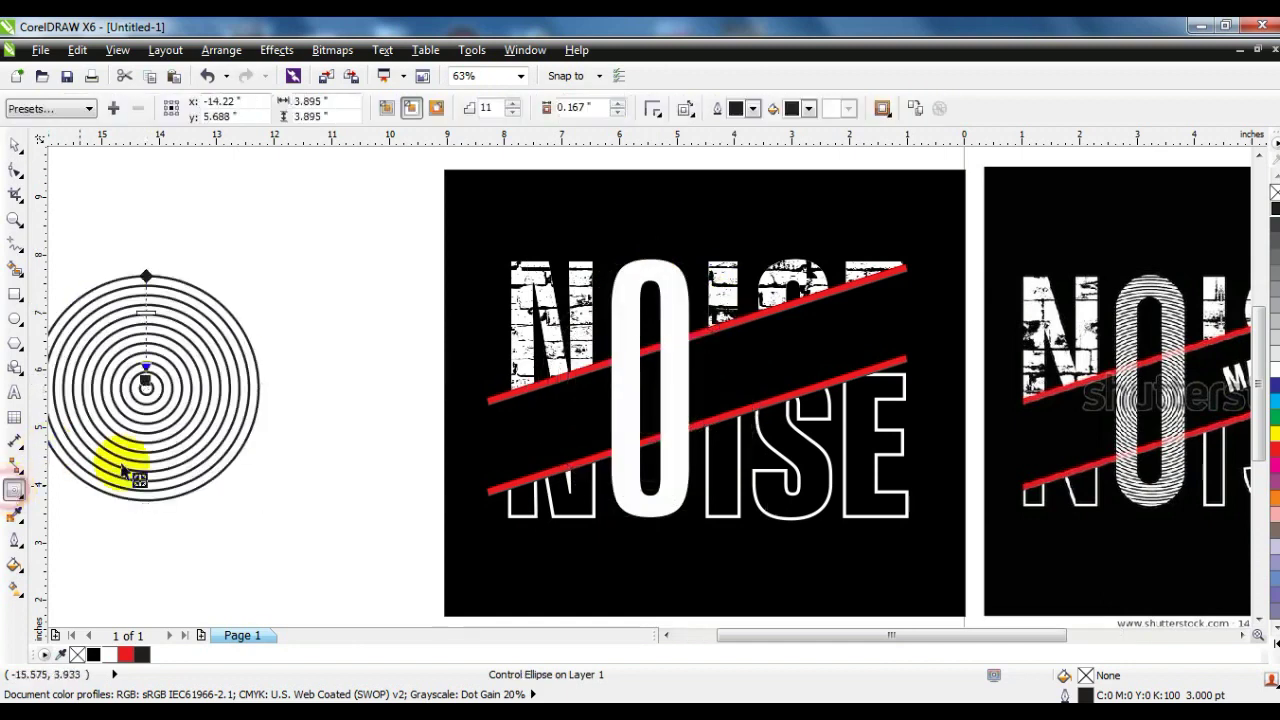
drag(147, 318, 147, 320)
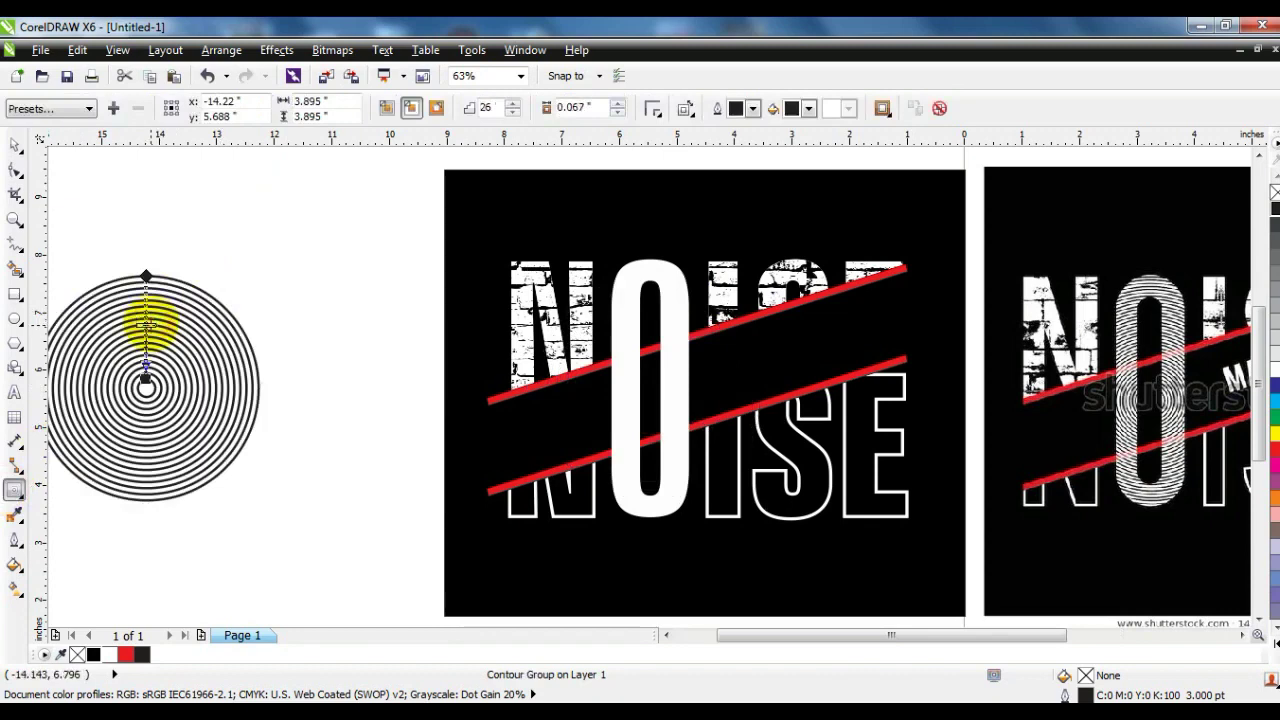
click(14, 145)
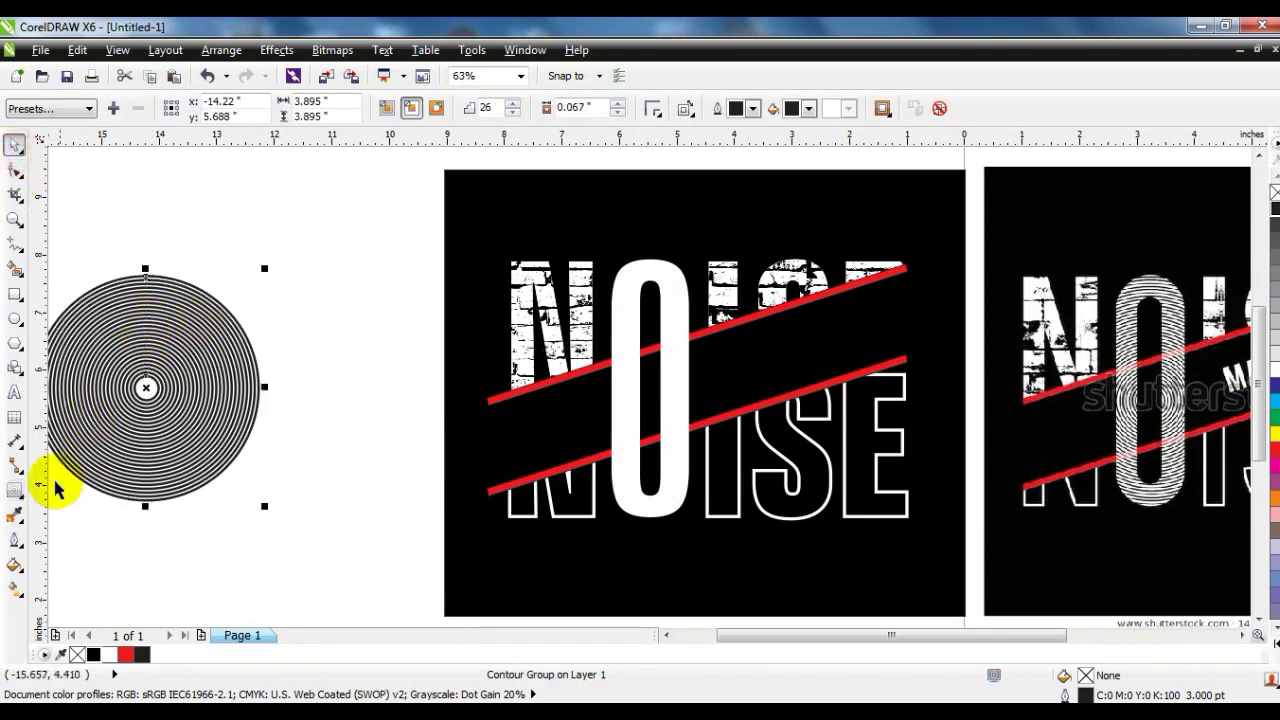
Step: Set the rings' outline width to 2 pt and centre them on the tall white O
click(14, 537)
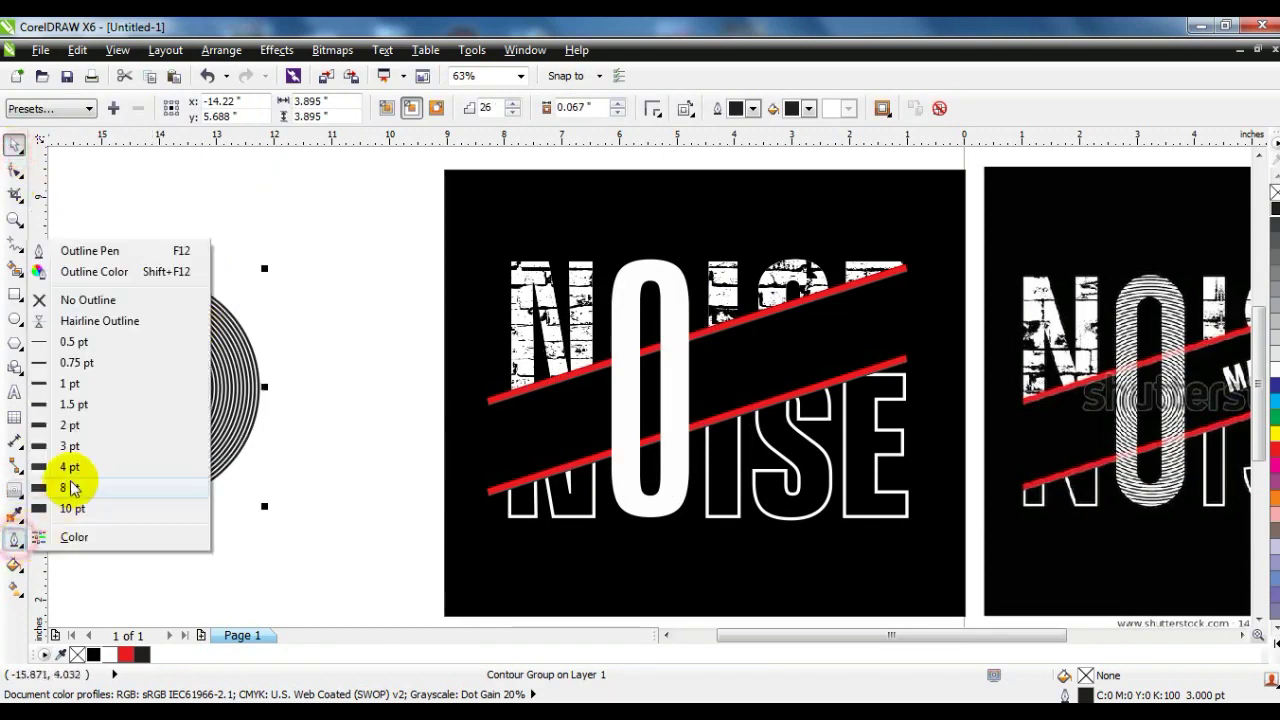
click(68, 424)
shift+click(677, 346)
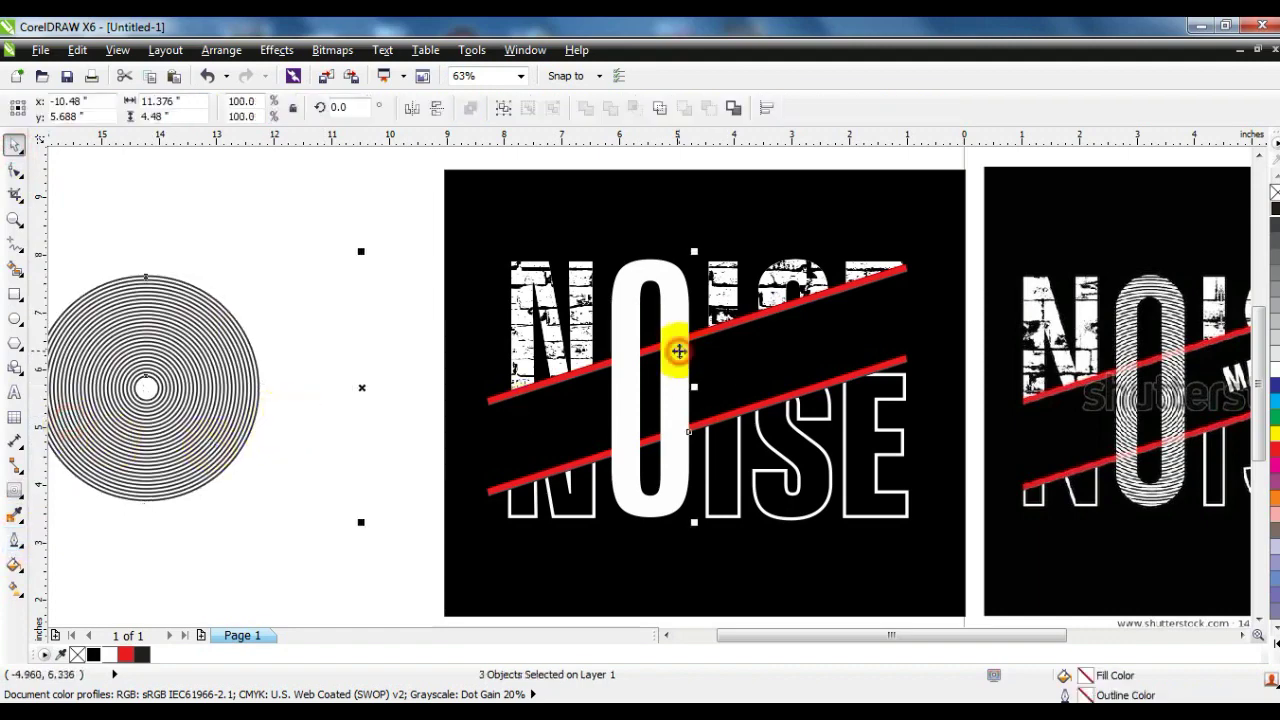
key(c)
Step: Try to enlarge the rings proportionally to about 4.9 inches across around the O
click(771, 286)
drag(770, 268, 798, 238)
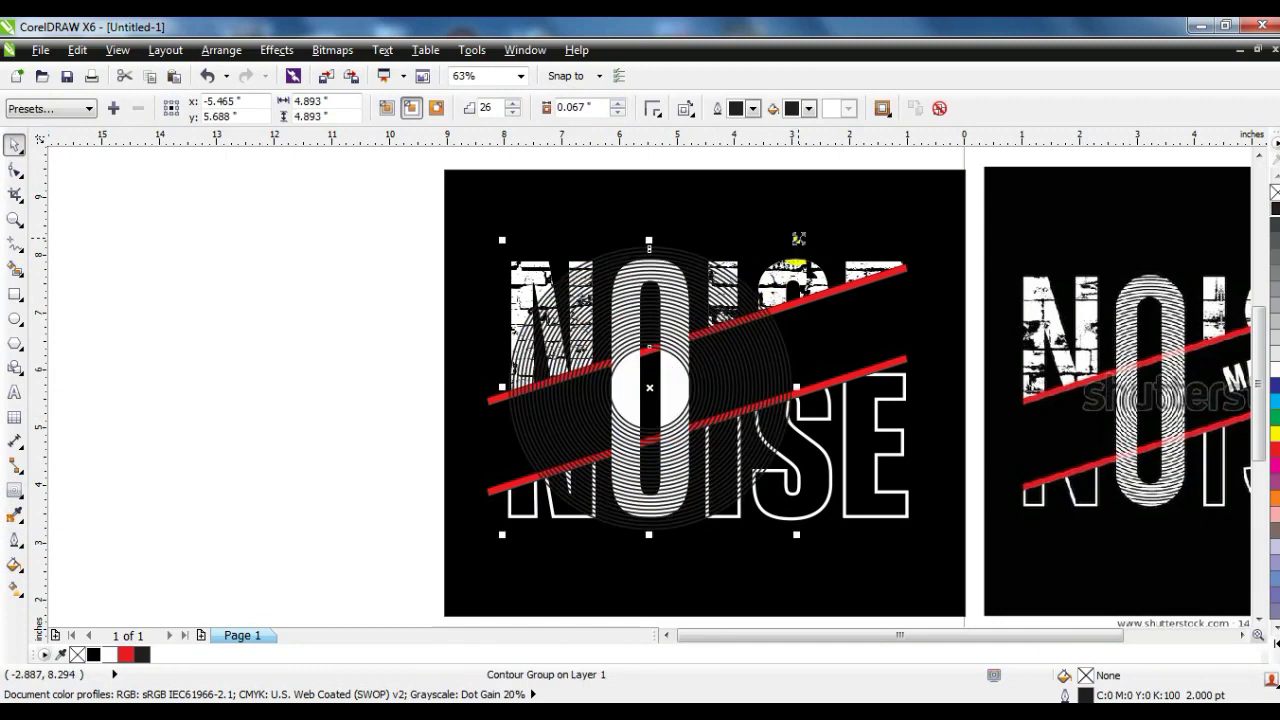
key(ctrl+z)
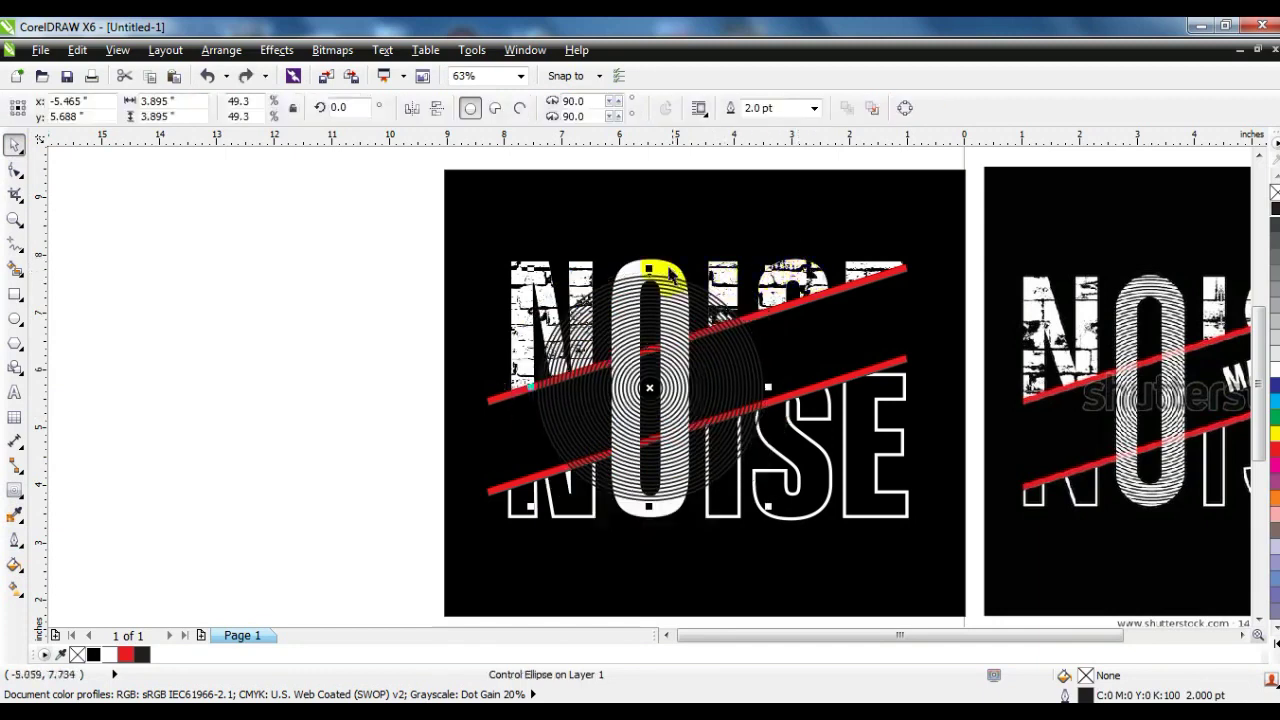
Step: Stretch the rings vertically about their centre to about 4.5 inches high to cover the full height of the O
drag(650, 268, 649, 250)
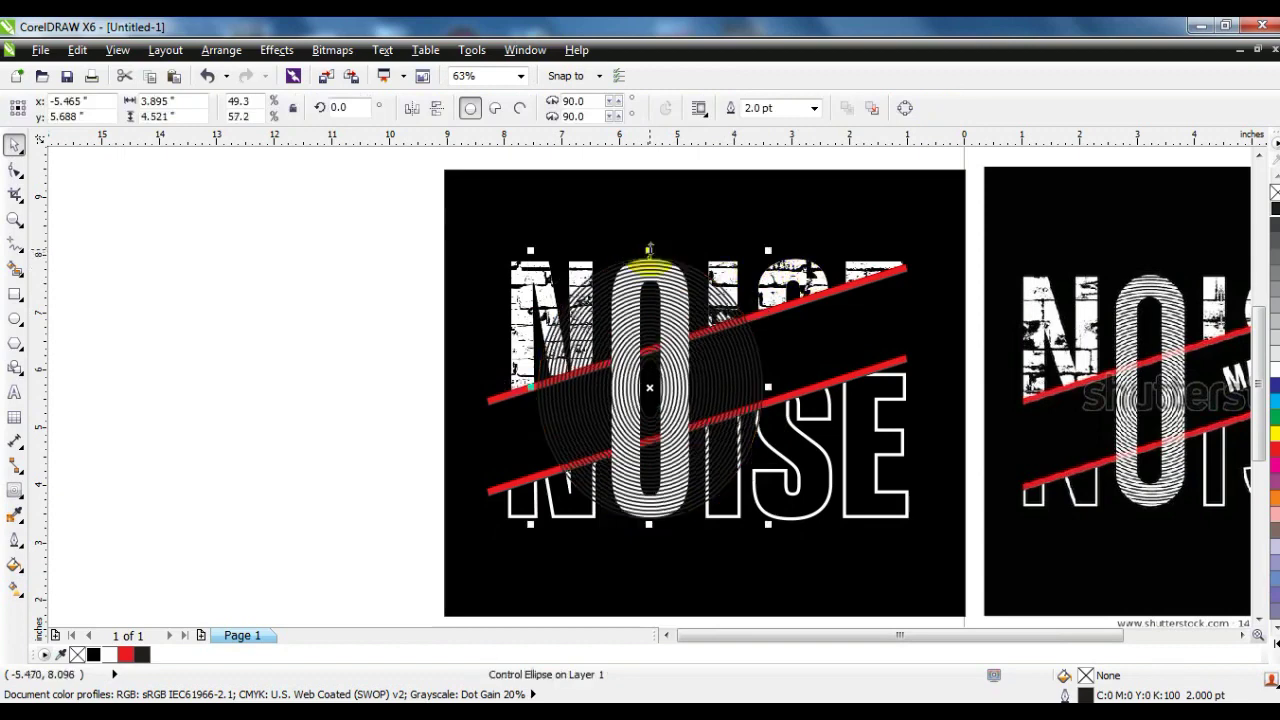
click(292, 287)
Step: Compare the recreated NOISE artwork with the reference image side by side, including in a full-screen preview
key(F4)
drag(291, 286, 1049, 594)
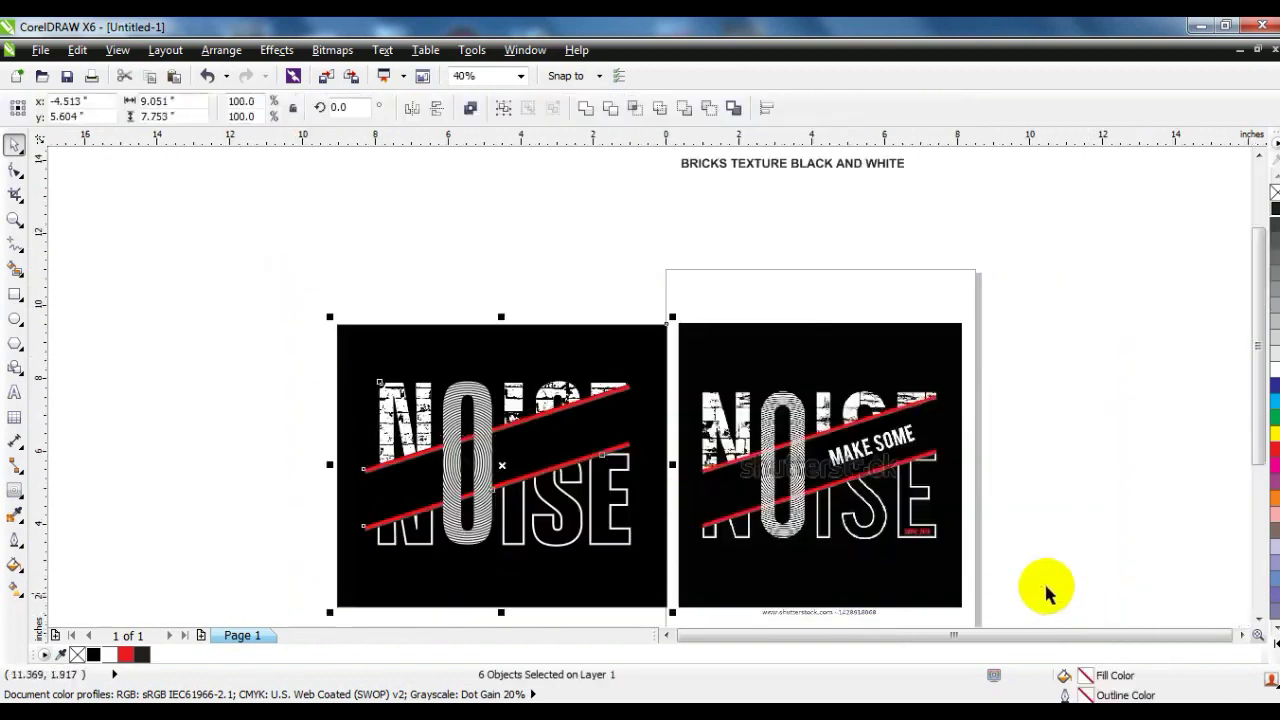
key(shift+F2)
click(334, 423)
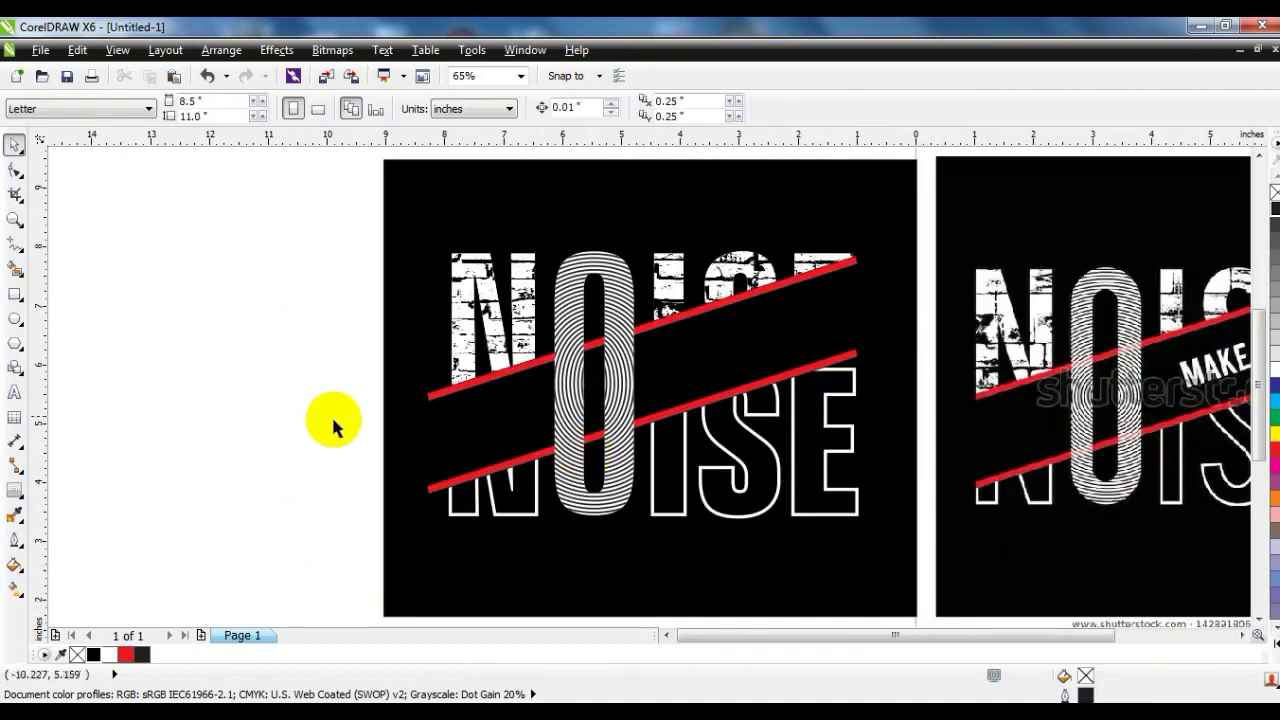
click(1005, 561)
shift+click(846, 554)
key(shift+F2)
key(Escape)
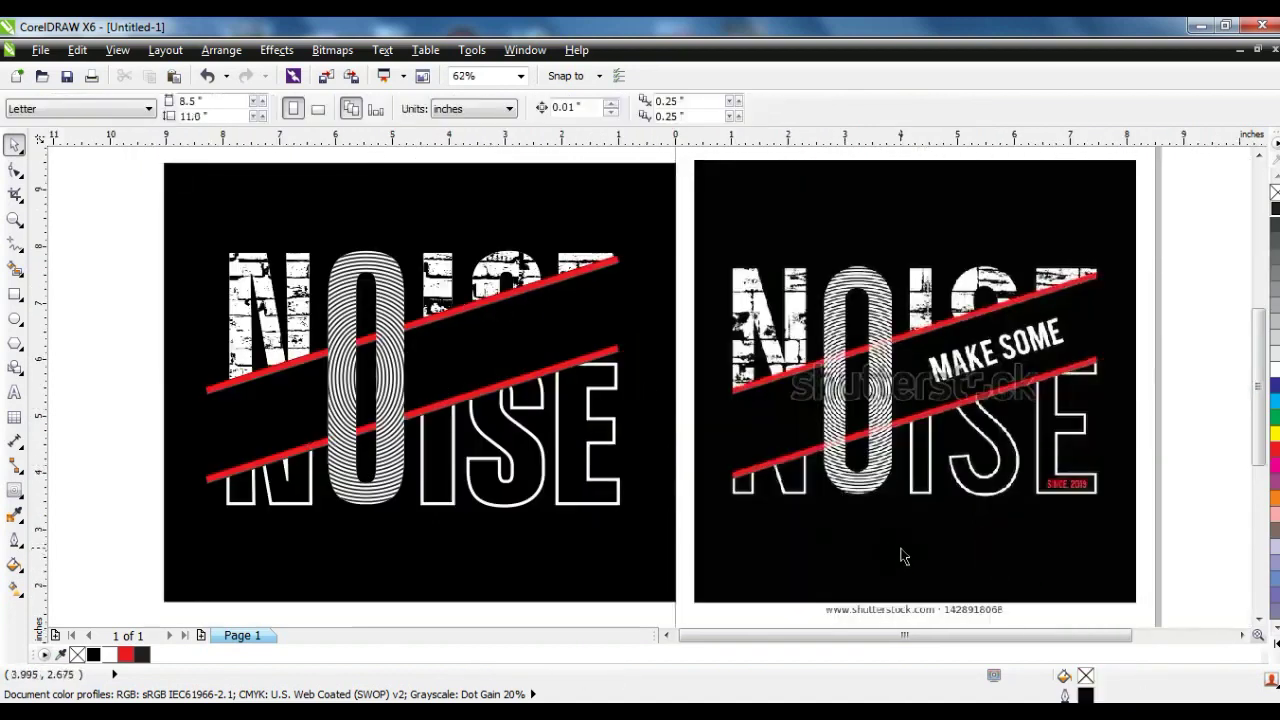
click(1268, 440)
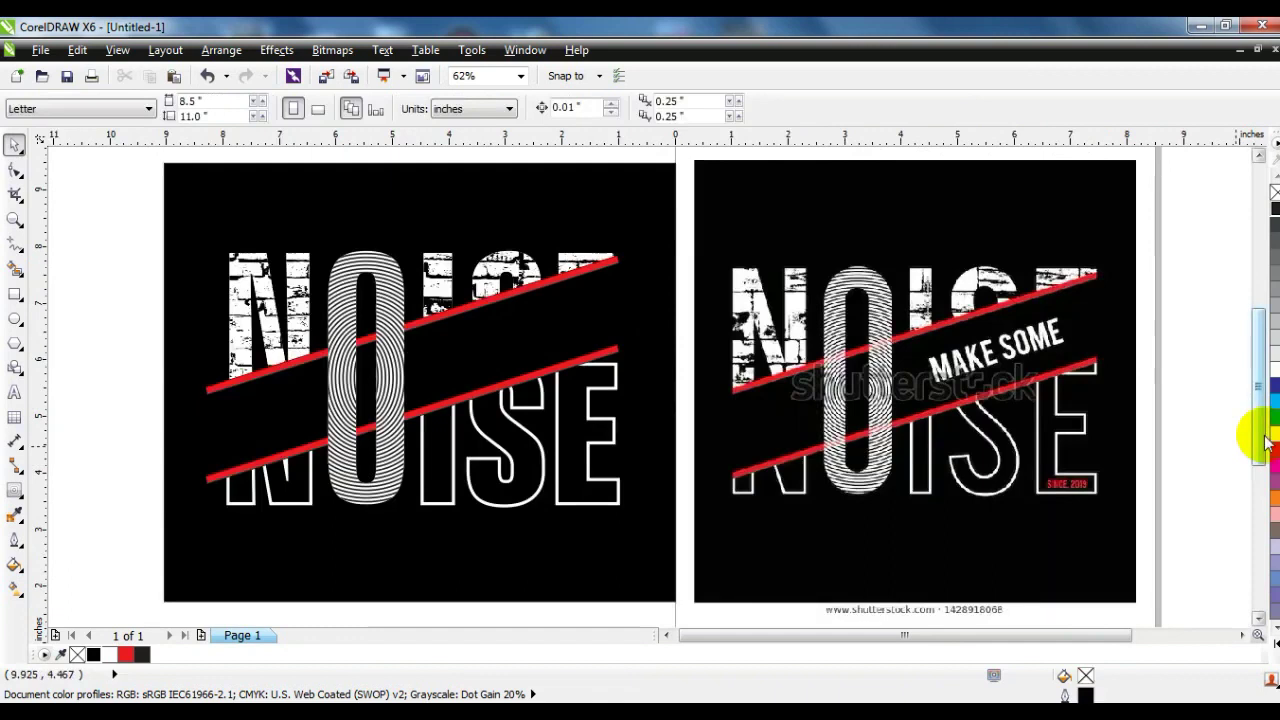
key(F9)
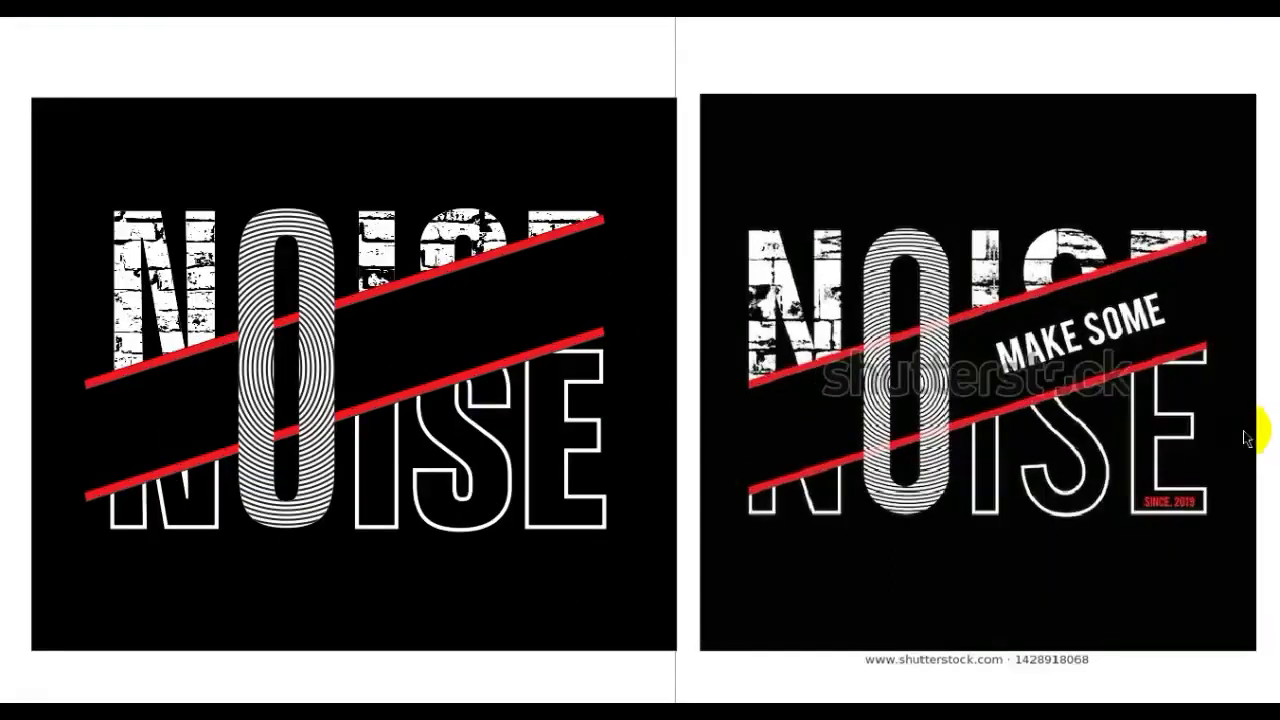
click(1137, 430)
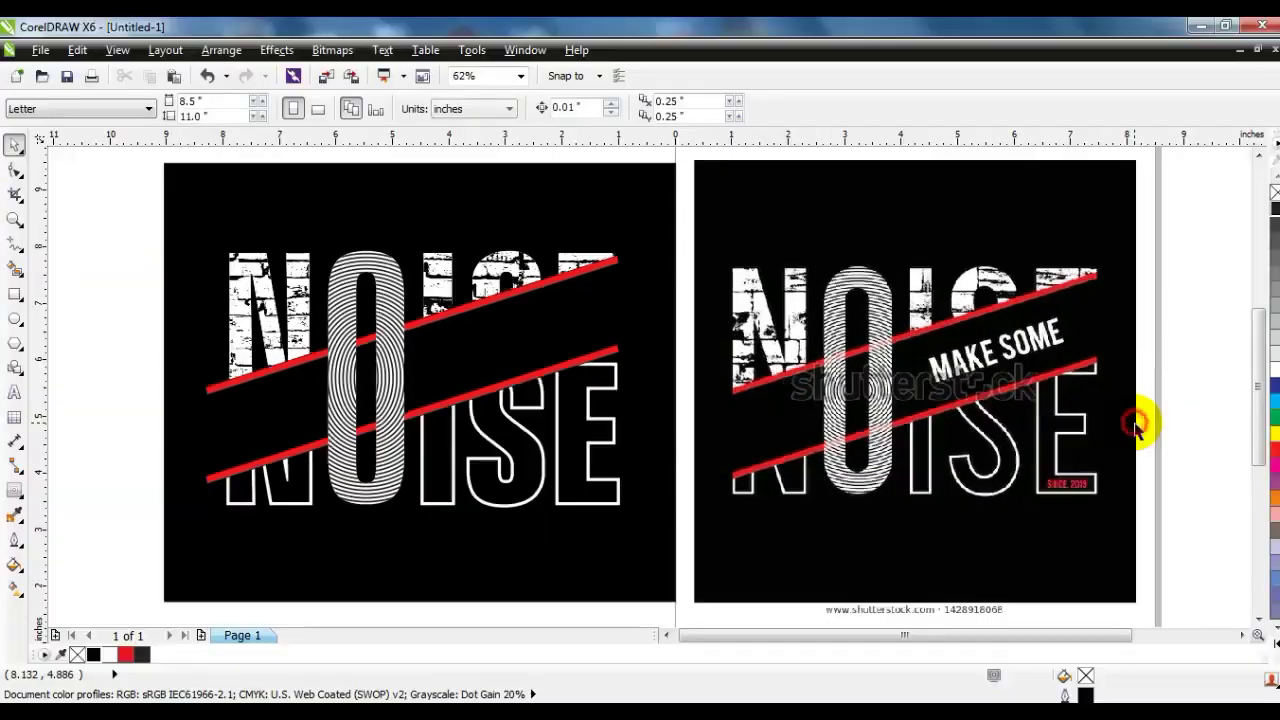
Step: Add the artistic text "MAKE SOME" at the lower-left edge of the black artwork
click(15, 392)
click(130, 481)
text(MAKE SOM)
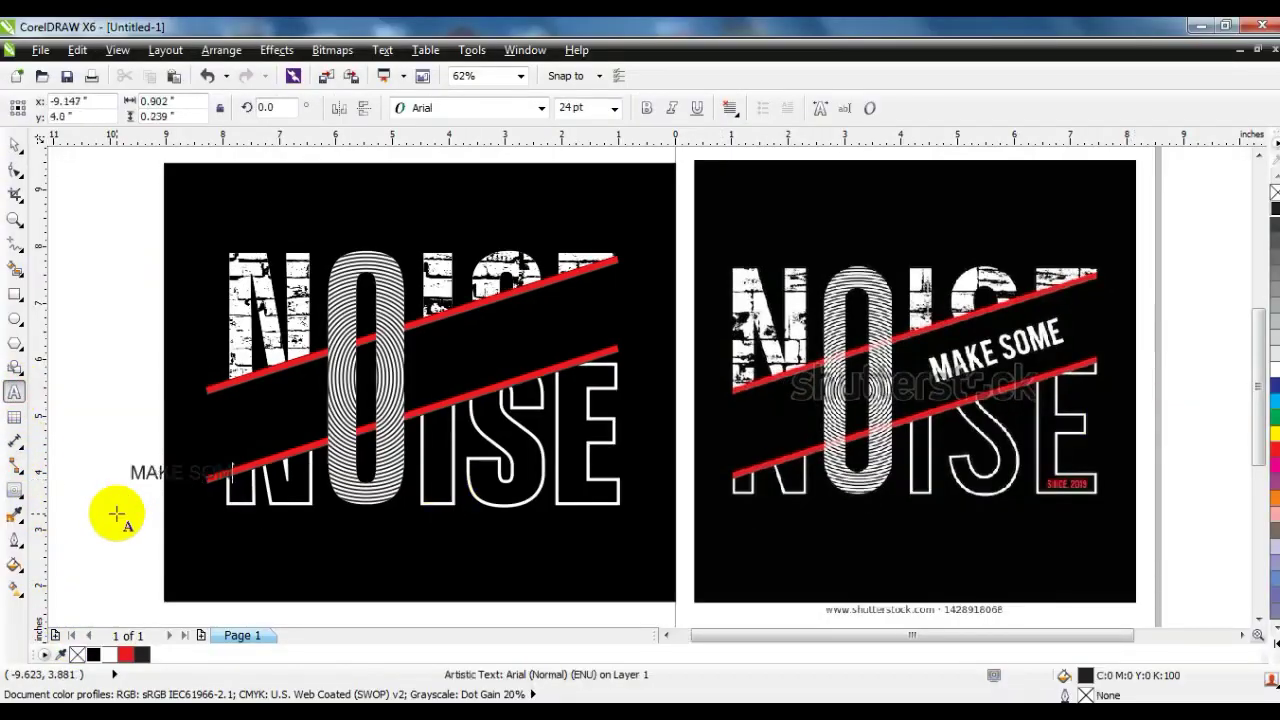
Step: Set the font of the MAKE SOME text to Zurich BdXCn BT
click(15, 145)
click(420, 107)
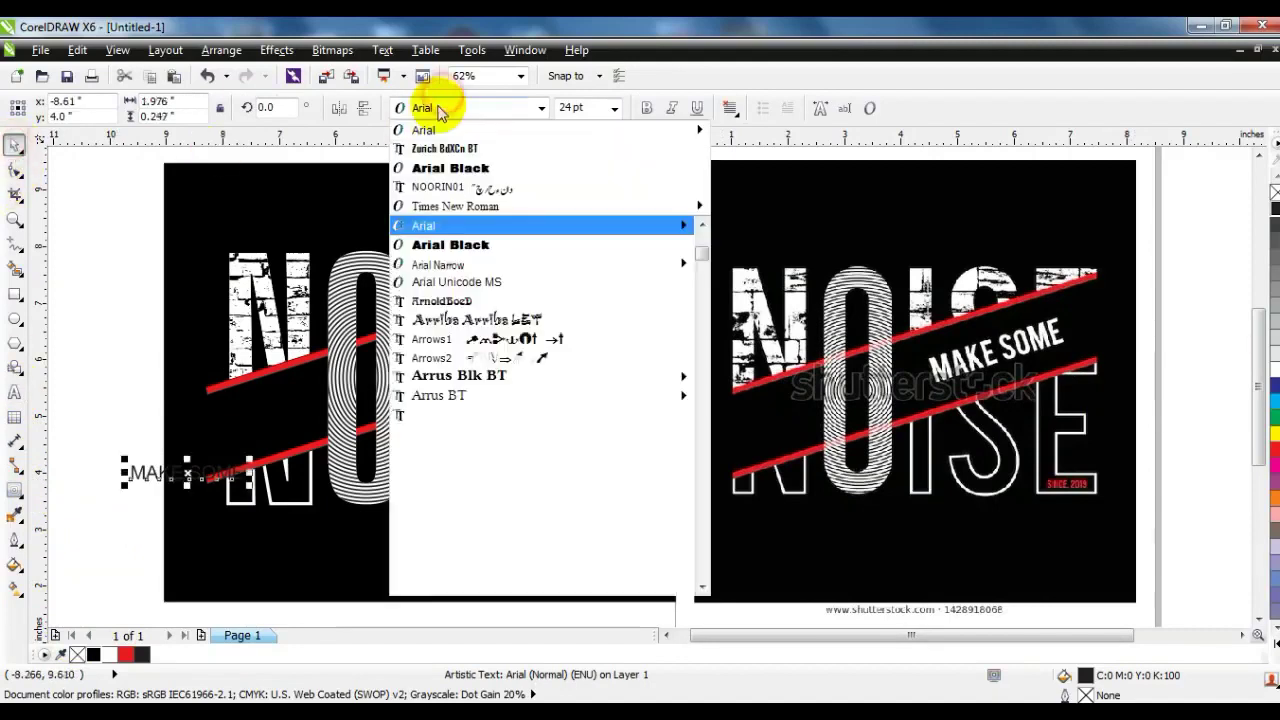
click(432, 150)
Step: Fit the MAKE SOME text between the red bars, rotated about 19.3 degrees at about 55 pt, and fill it white
drag(228, 486, 556, 372)
click(578, 358)
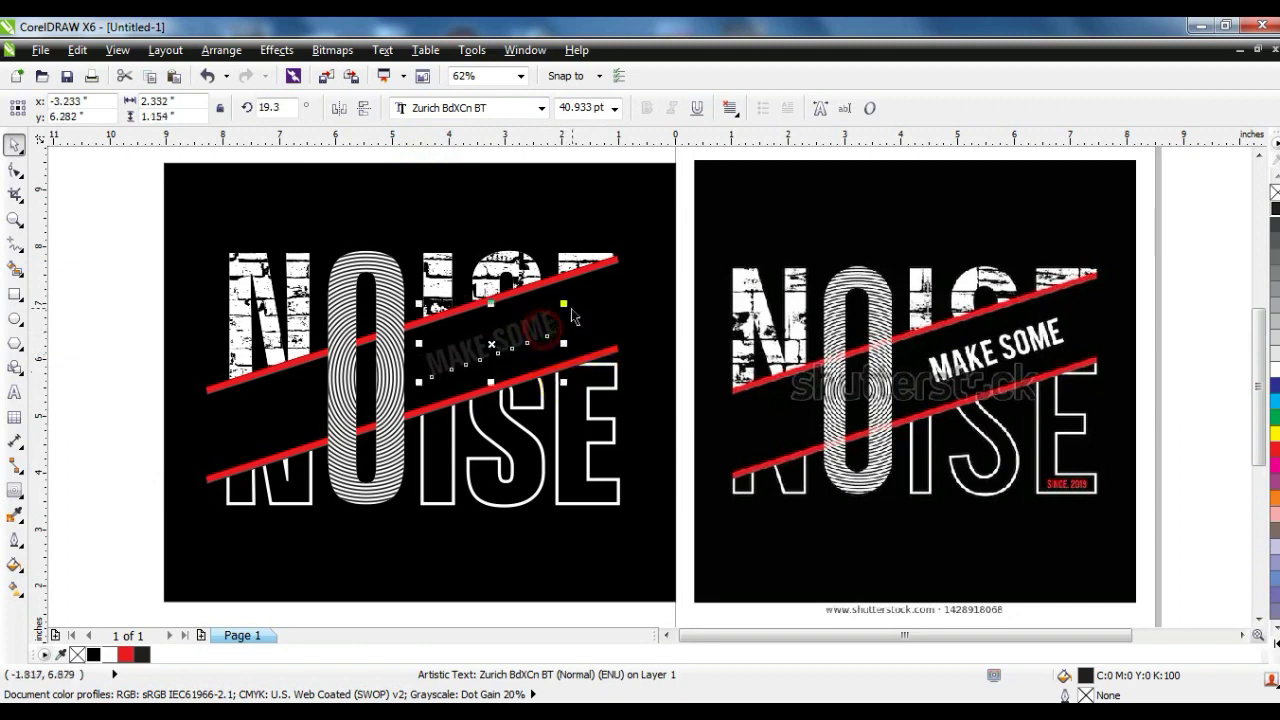
drag(595, 289, 603, 288)
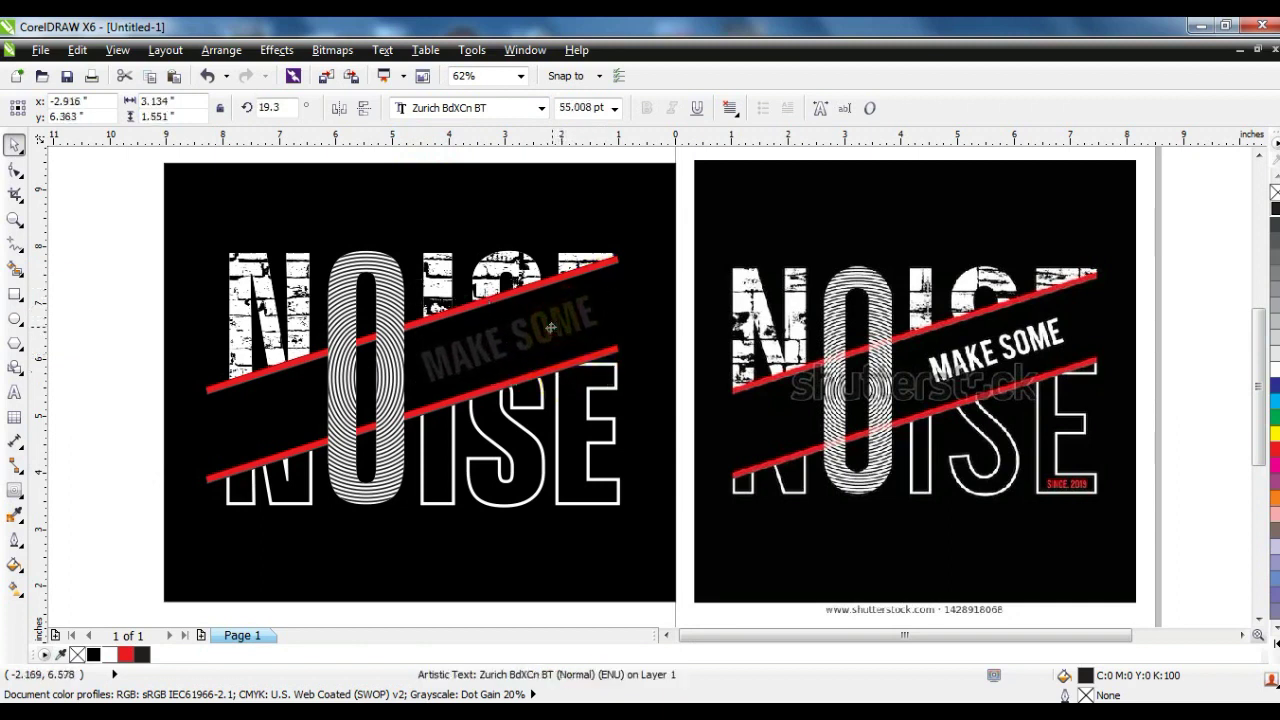
click(1274, 368)
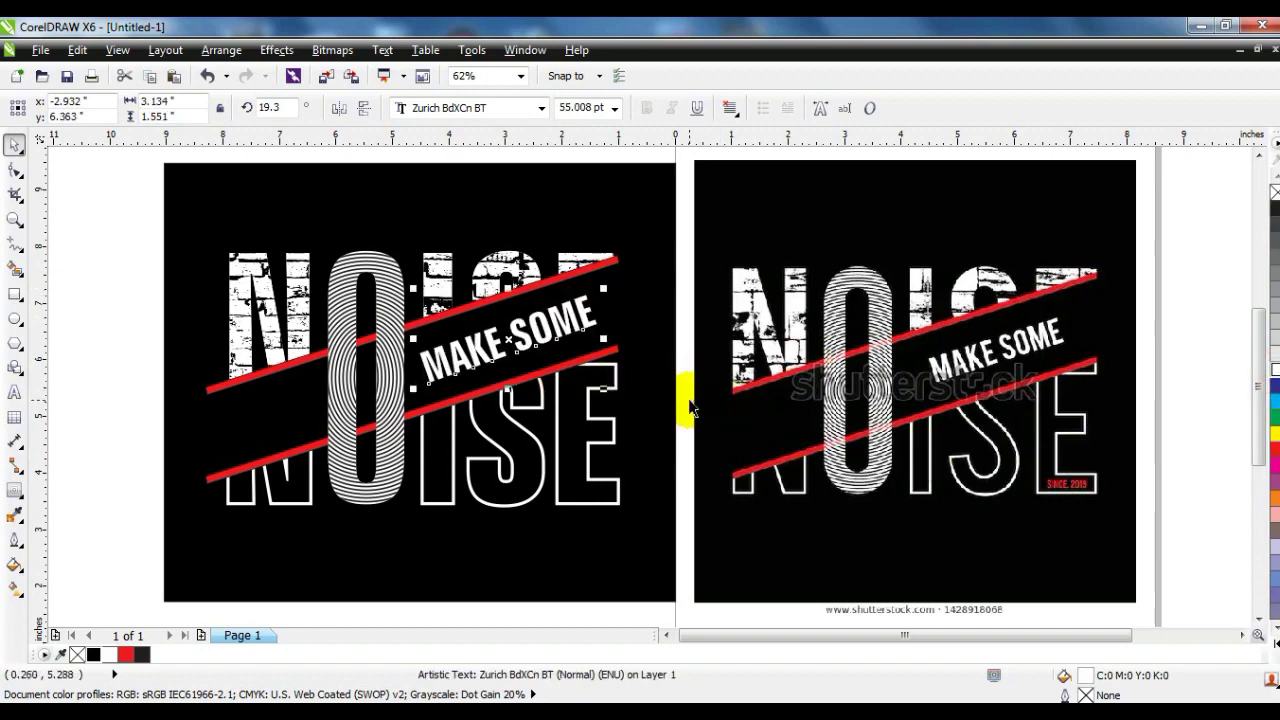
click(77, 400)
Step: Convert the upper red bar to curves and shorten its left end to align with the left edge of the N
click(222, 386)
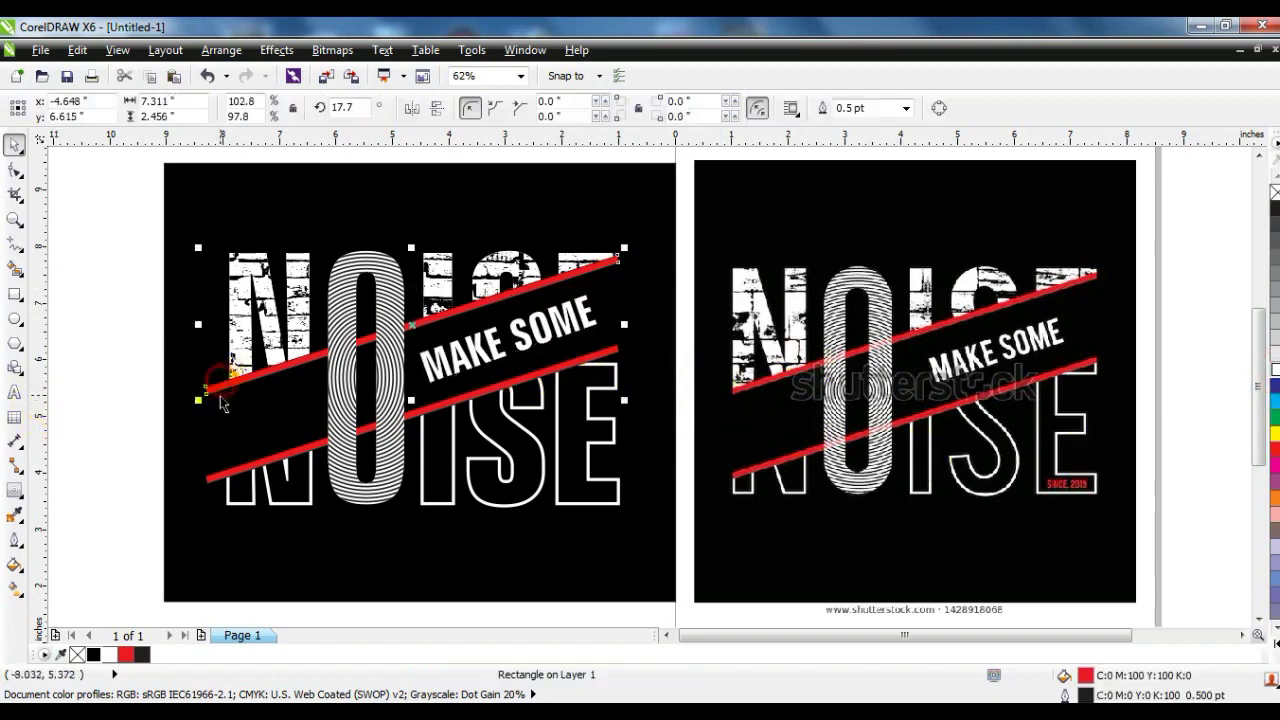
click(14, 220)
drag(134, 337, 614, 520)
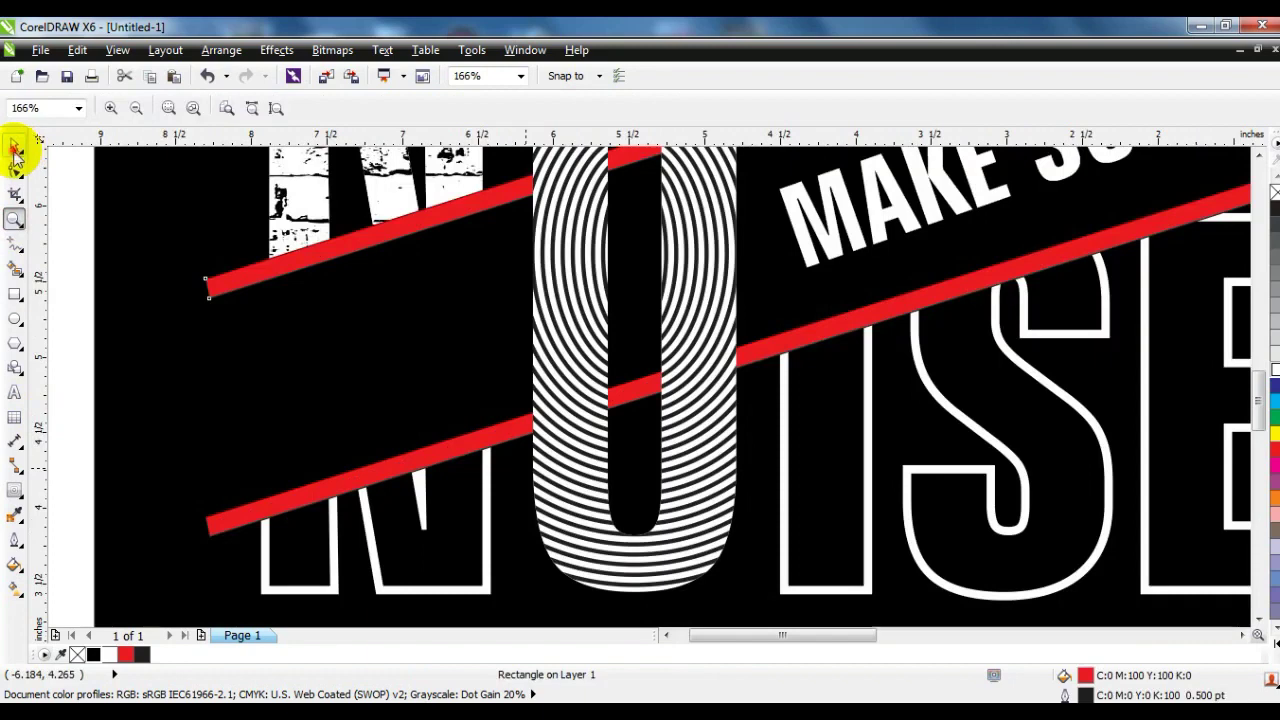
click(14, 145)
click(15, 170)
key(ctrl+q)
drag(206, 295, 272, 298)
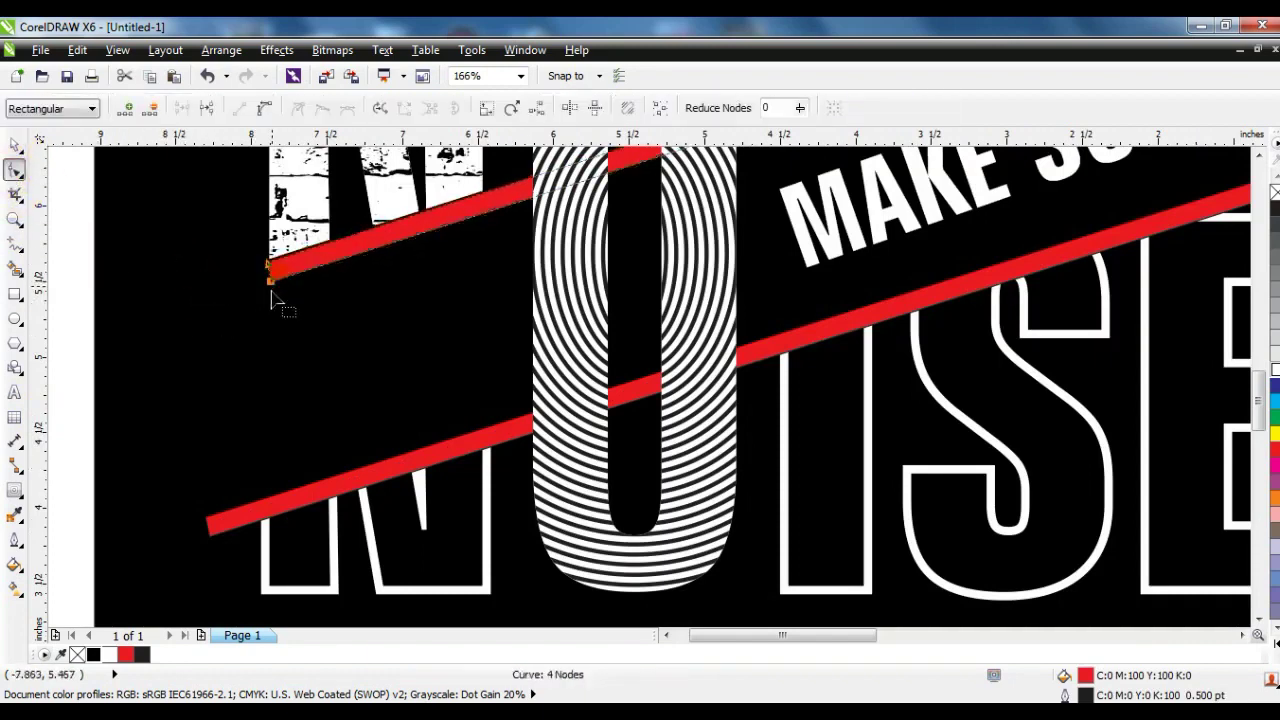
Step: Convert the lower red bar to curves and shorten its left end by about 0.33 inches to meet the outlined N's left edge
click(210, 527)
key(ctrl+q)
drag(185, 495, 257, 522)
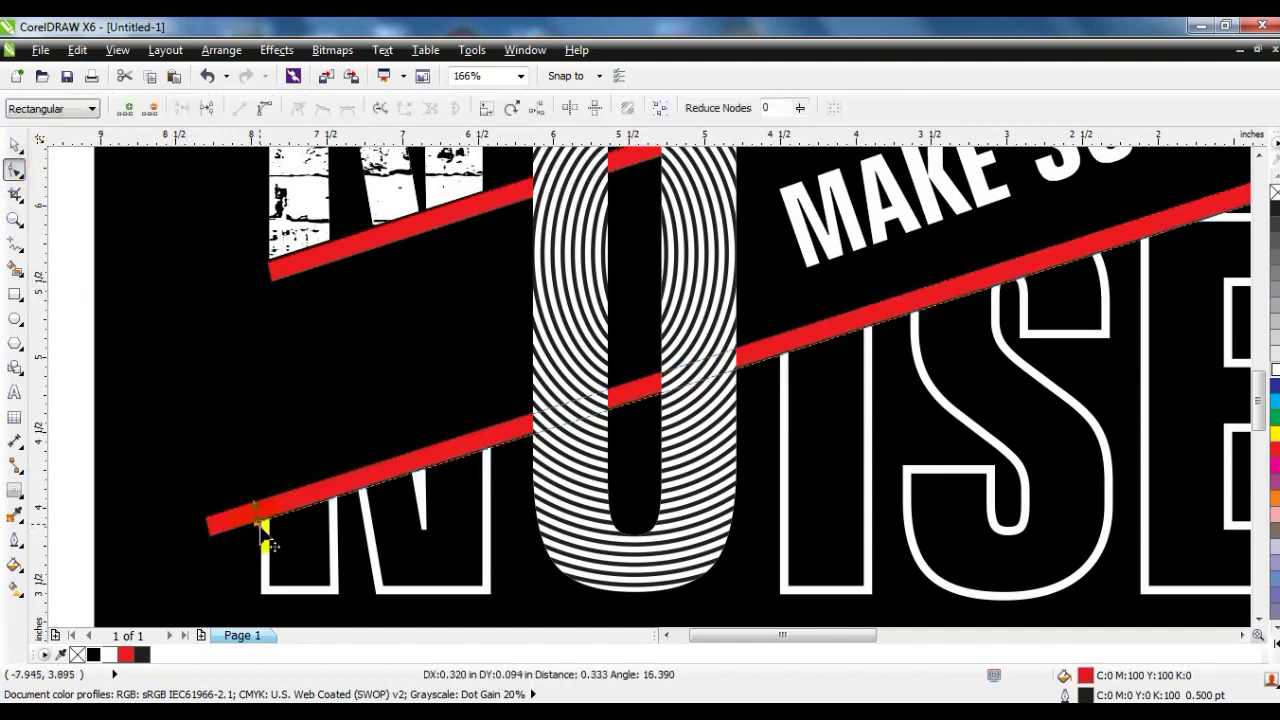
key(space)
key(F4)
click(1055, 320)
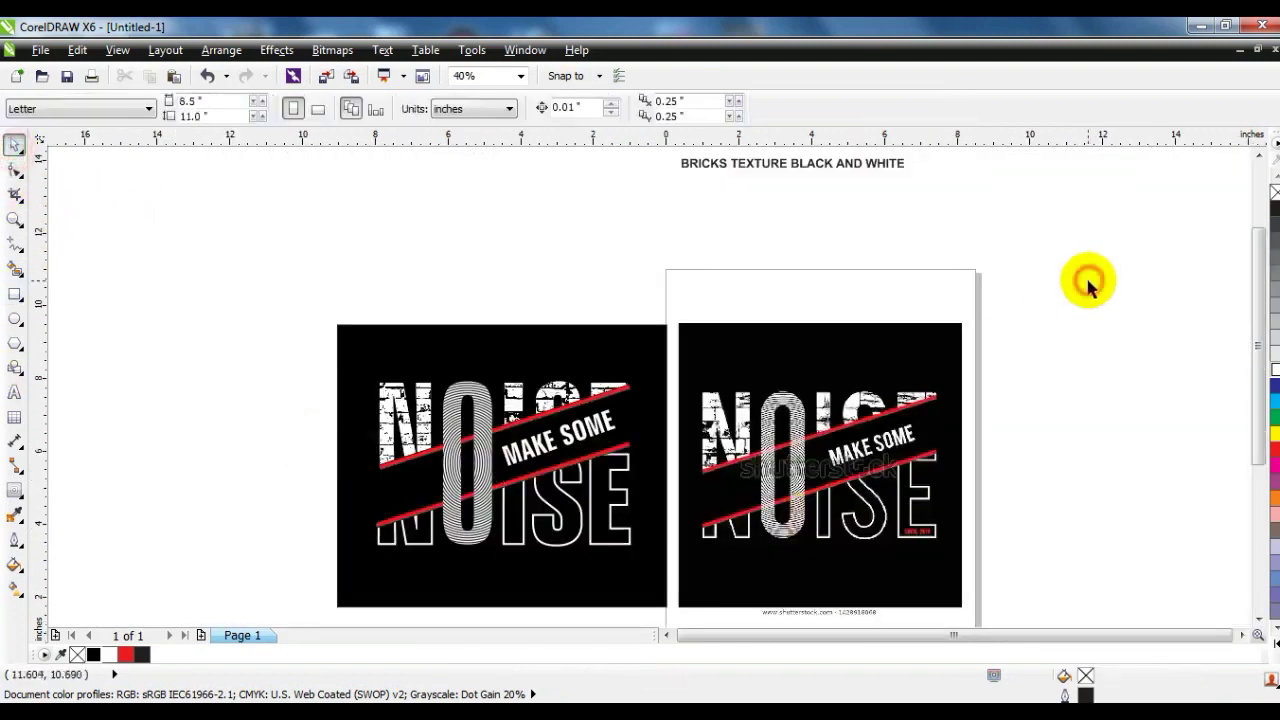